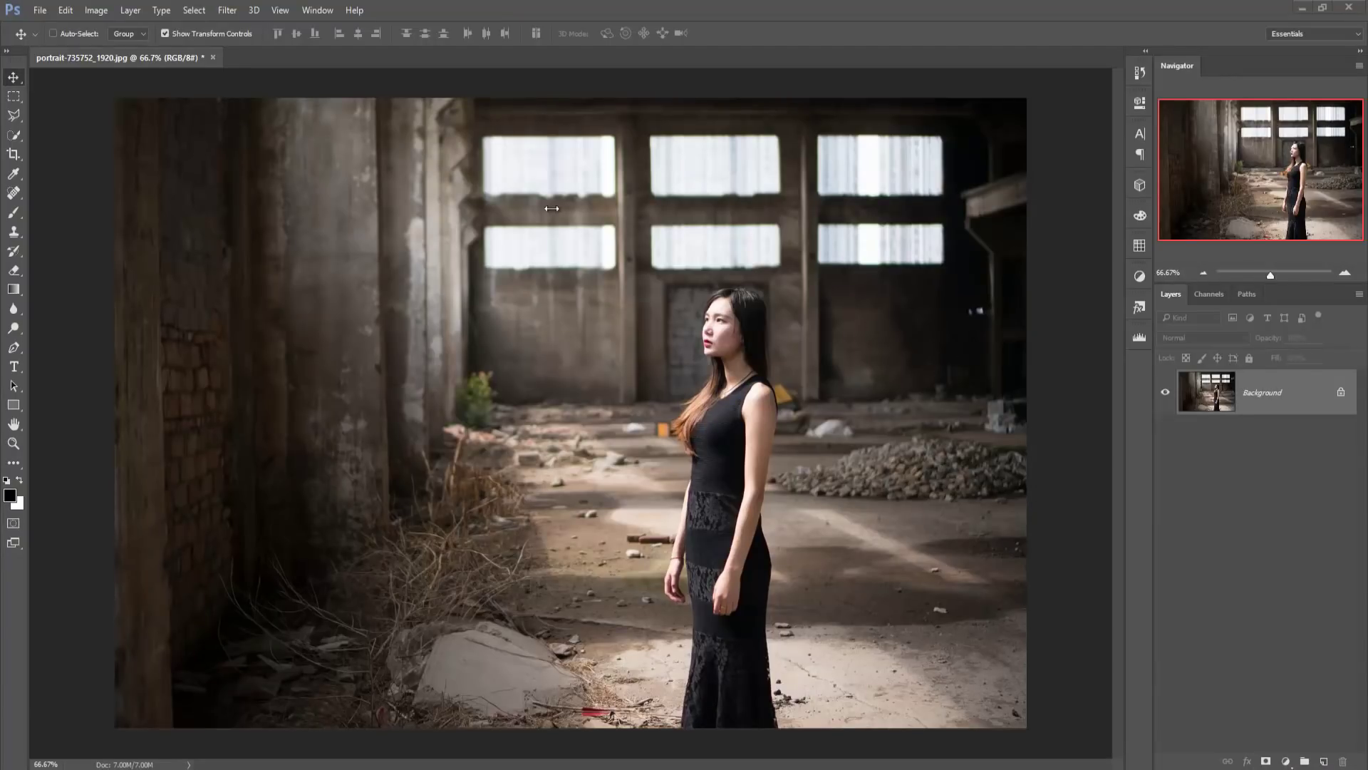
Duplicate the Background layer and name the copy "work image".
right_click(1263, 385)
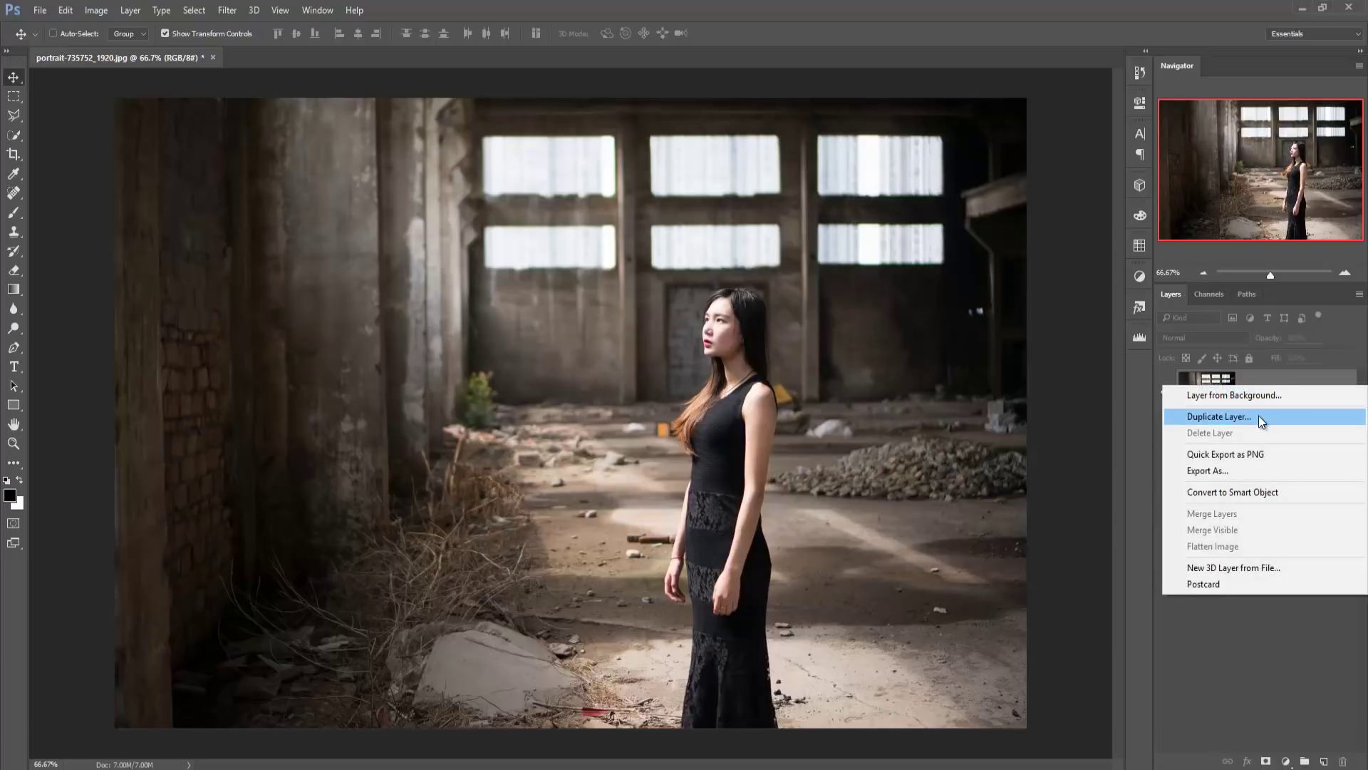
left_click(1258, 416)
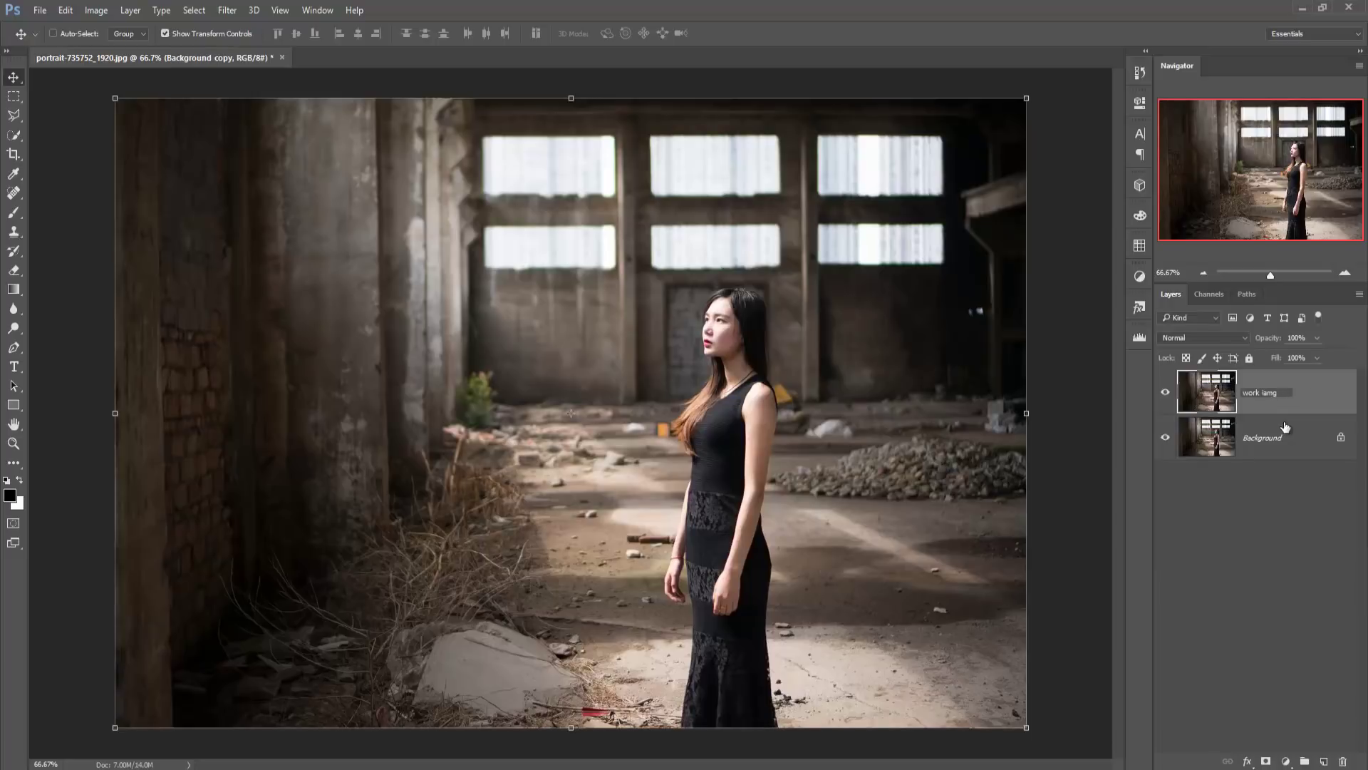
key("BackSpace")
key("BackSpace")
key("BackSpace")
type("mage")
key("Return")
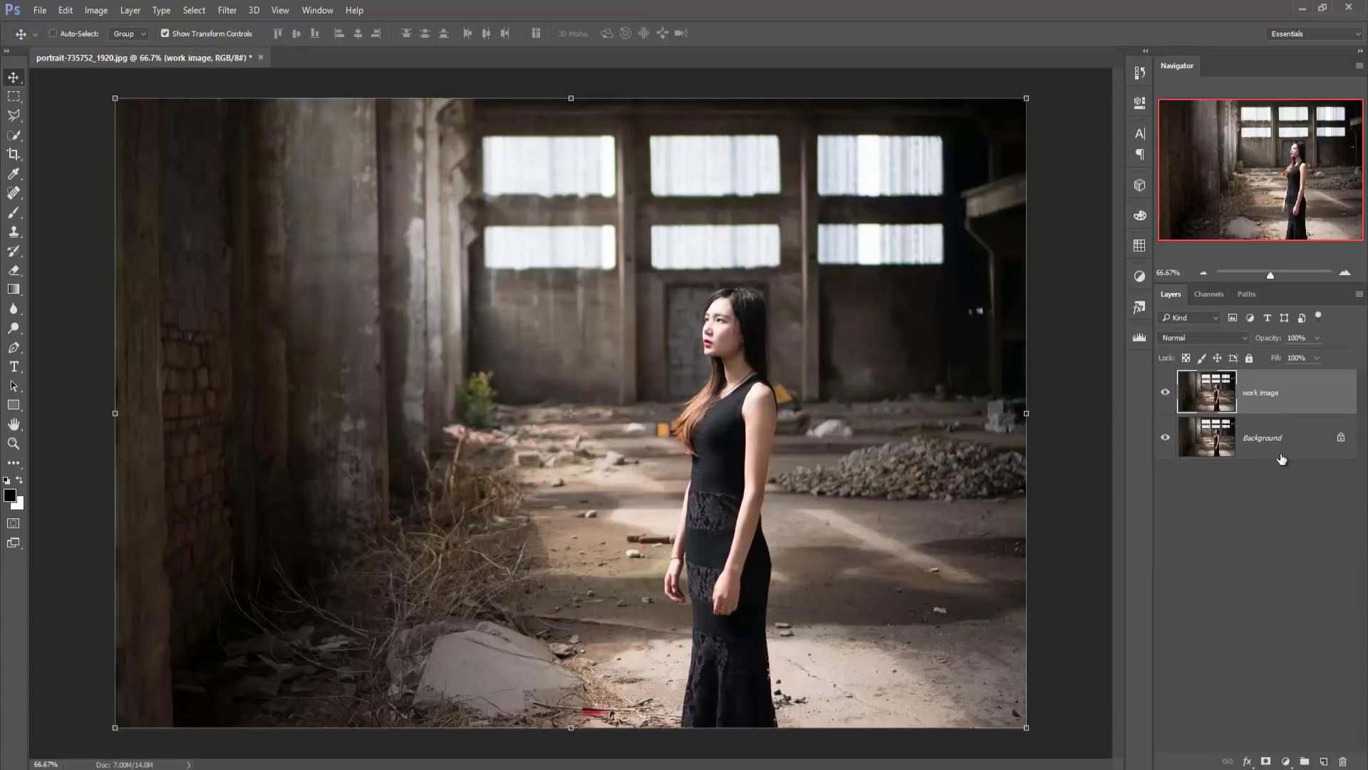
Add a Curves adjustment layer above the work image layer and slightly lower the midtones of its Green channel.
left_click(1275, 558)
left_click(1226, 401)
left_click(1286, 763)
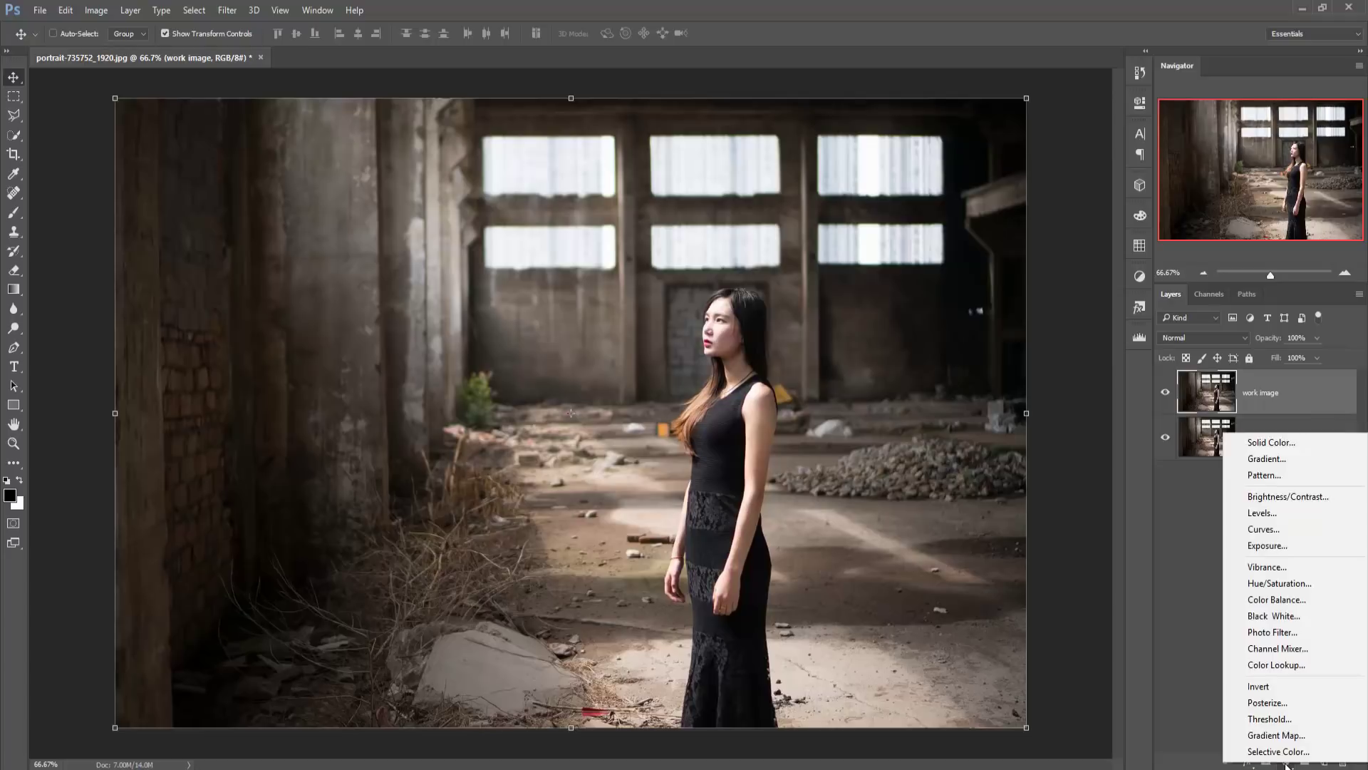
left_click(1286, 530)
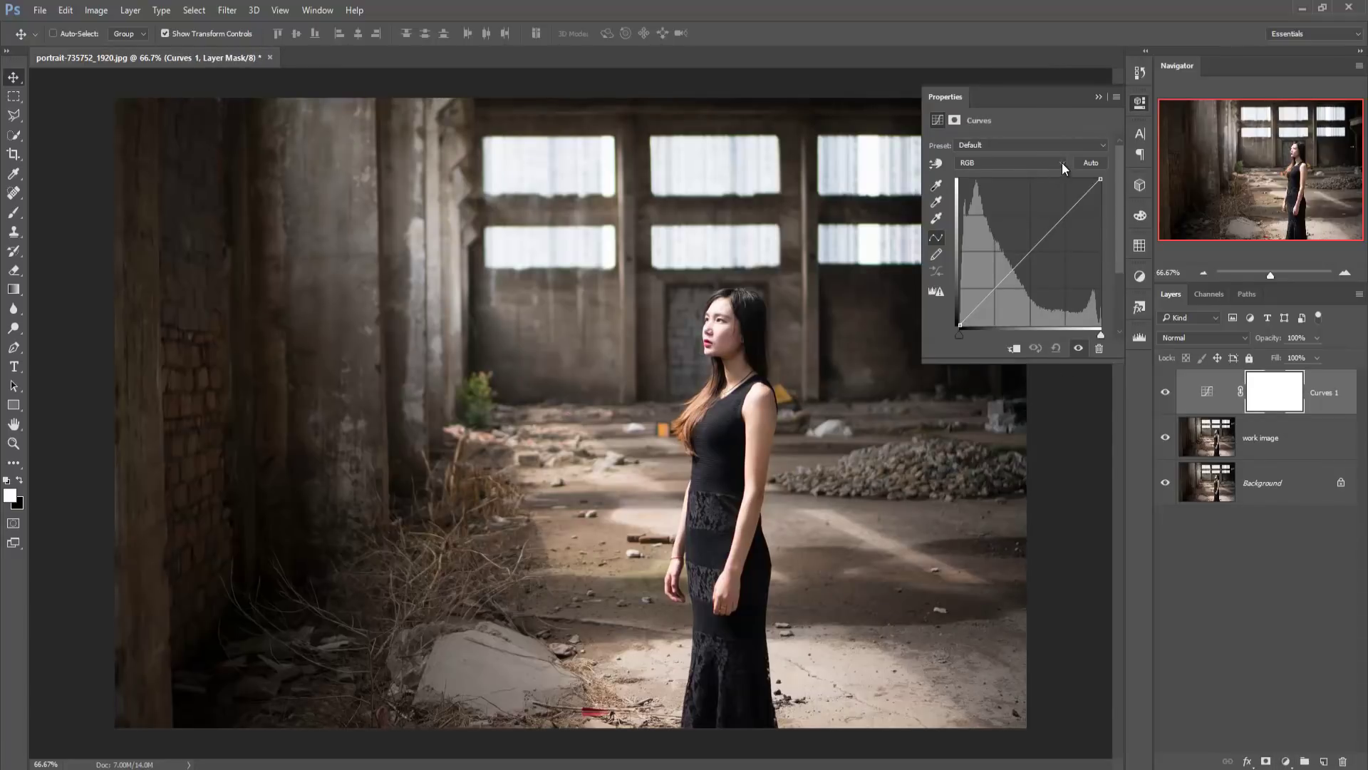
left_click(1062, 162)
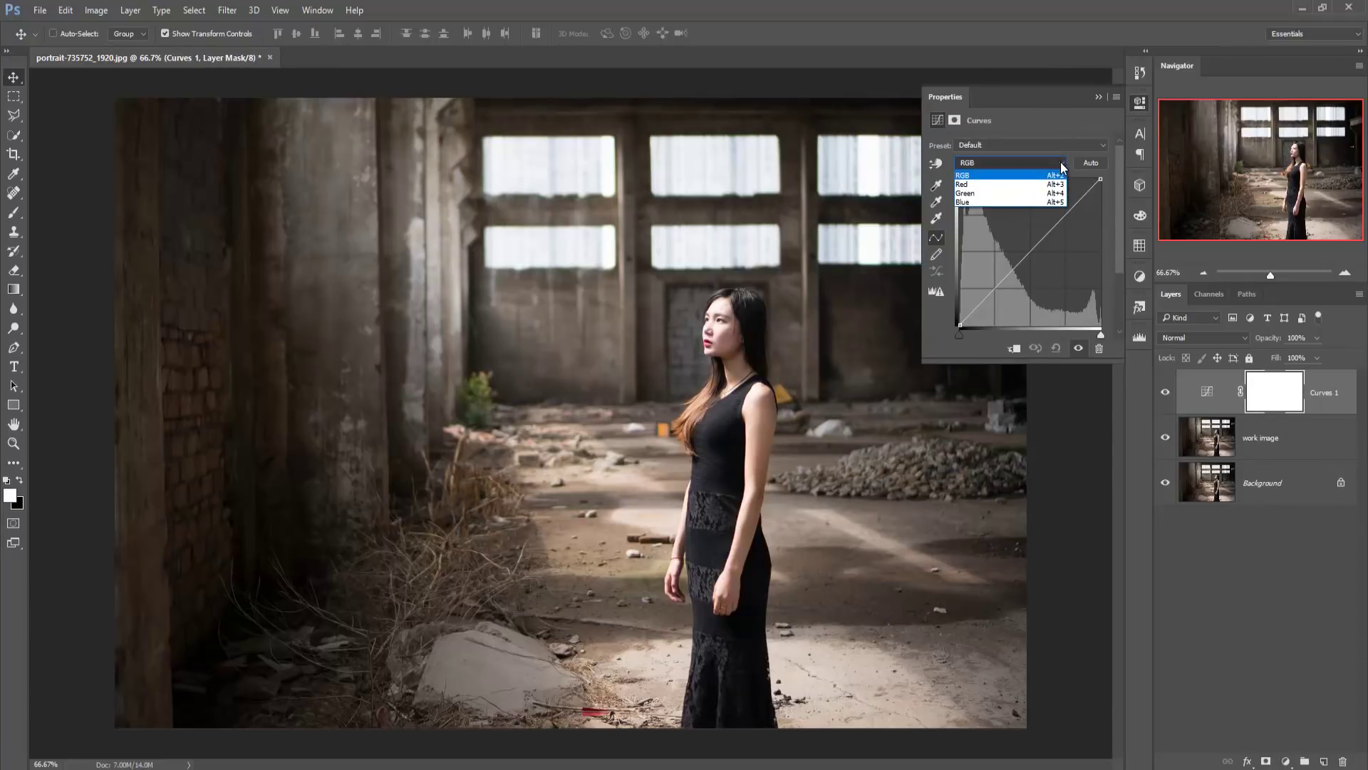
left_click(998, 194)
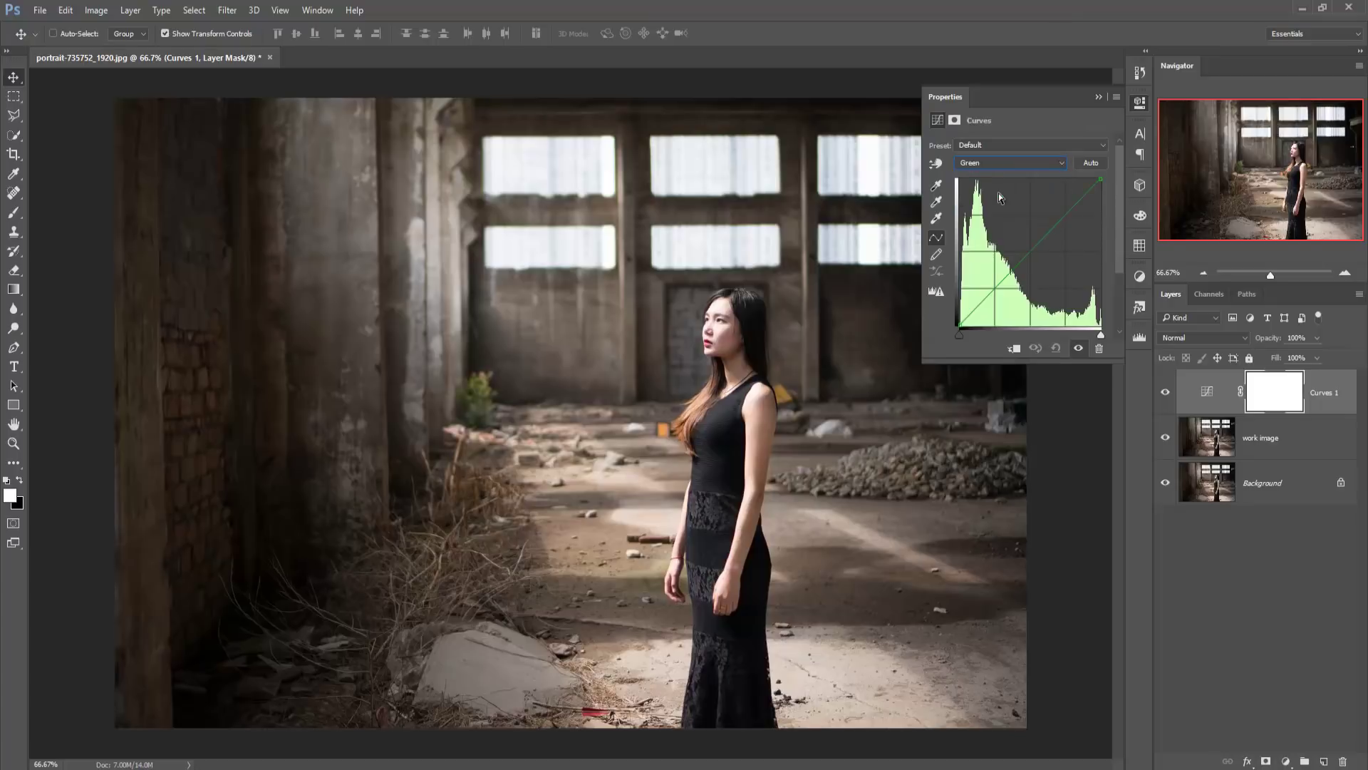
left_click(1031, 249)
left_click_drag(1031, 249, 1041, 253)
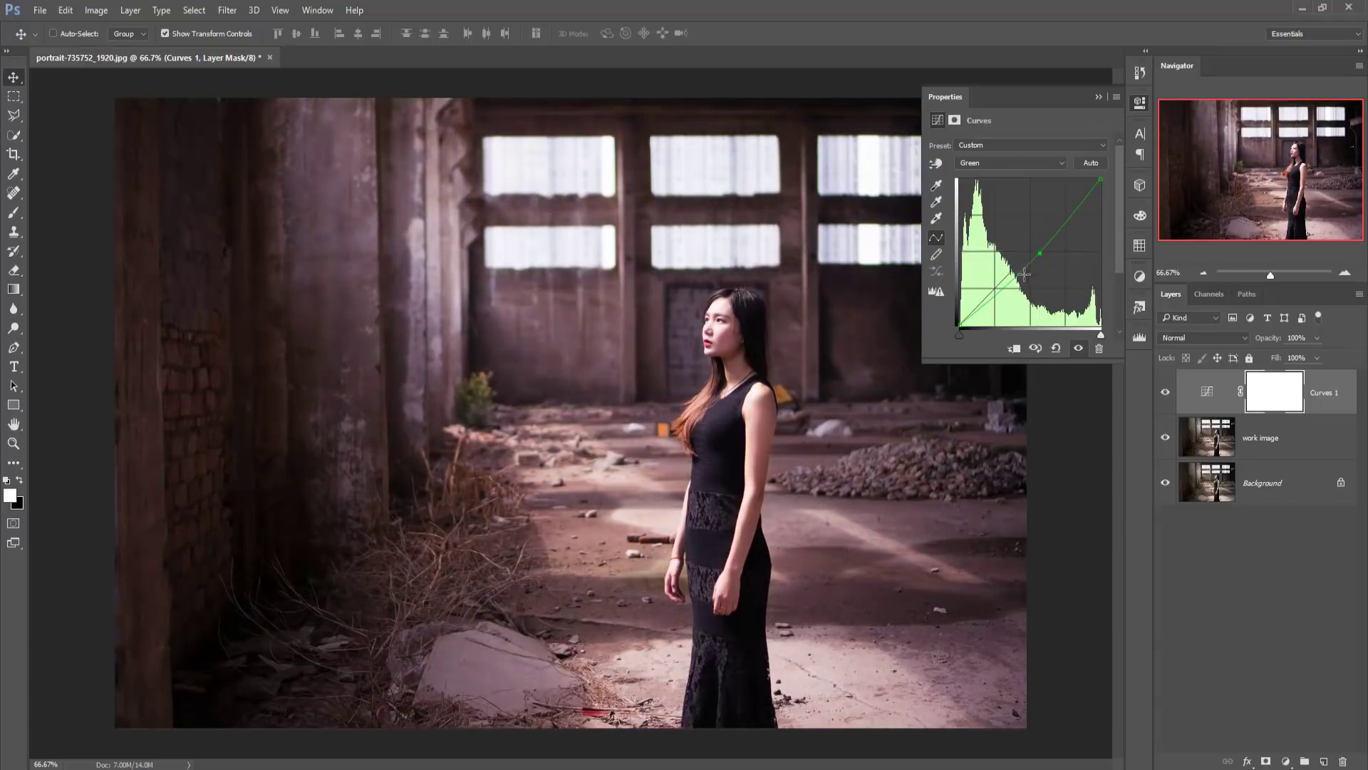
left_click_drag(1020, 273, 1019, 273)
left_click_drag(1069, 220, 1068, 217)
left_click_drag(1040, 254, 1034, 257)
left_click(1100, 98)
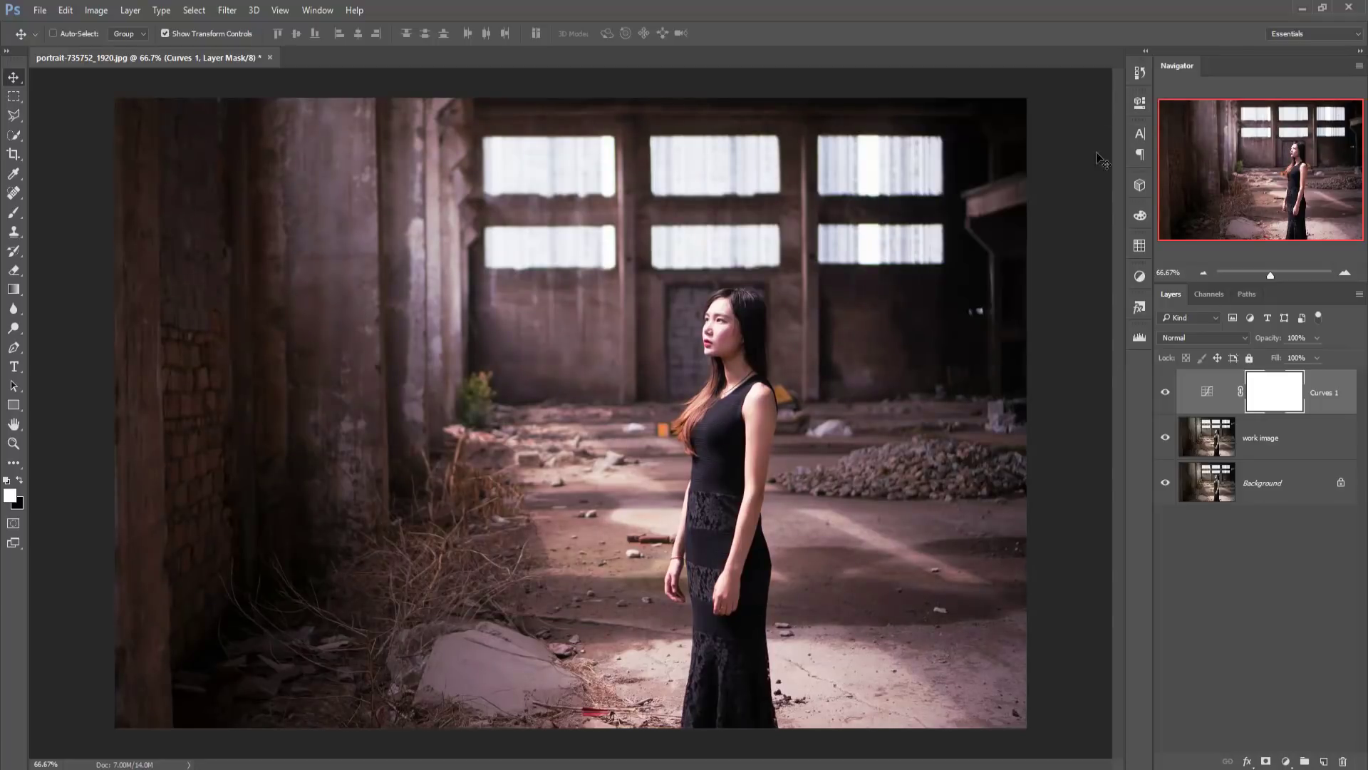
Add a Levels adjustment layer above the Curves layer and set its RGB midtone value to 1.10.
left_click(1324, 401)
left_click(1290, 761)
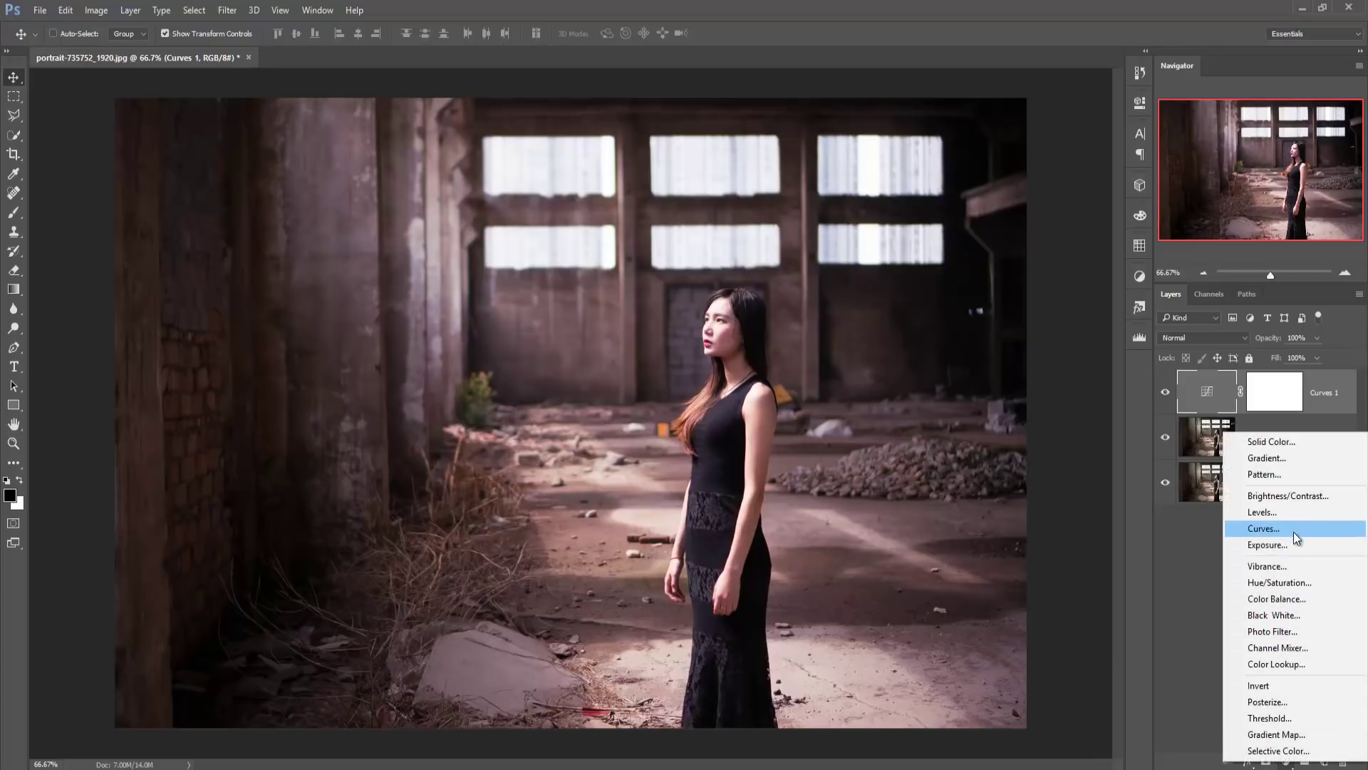
left_click(1289, 513)
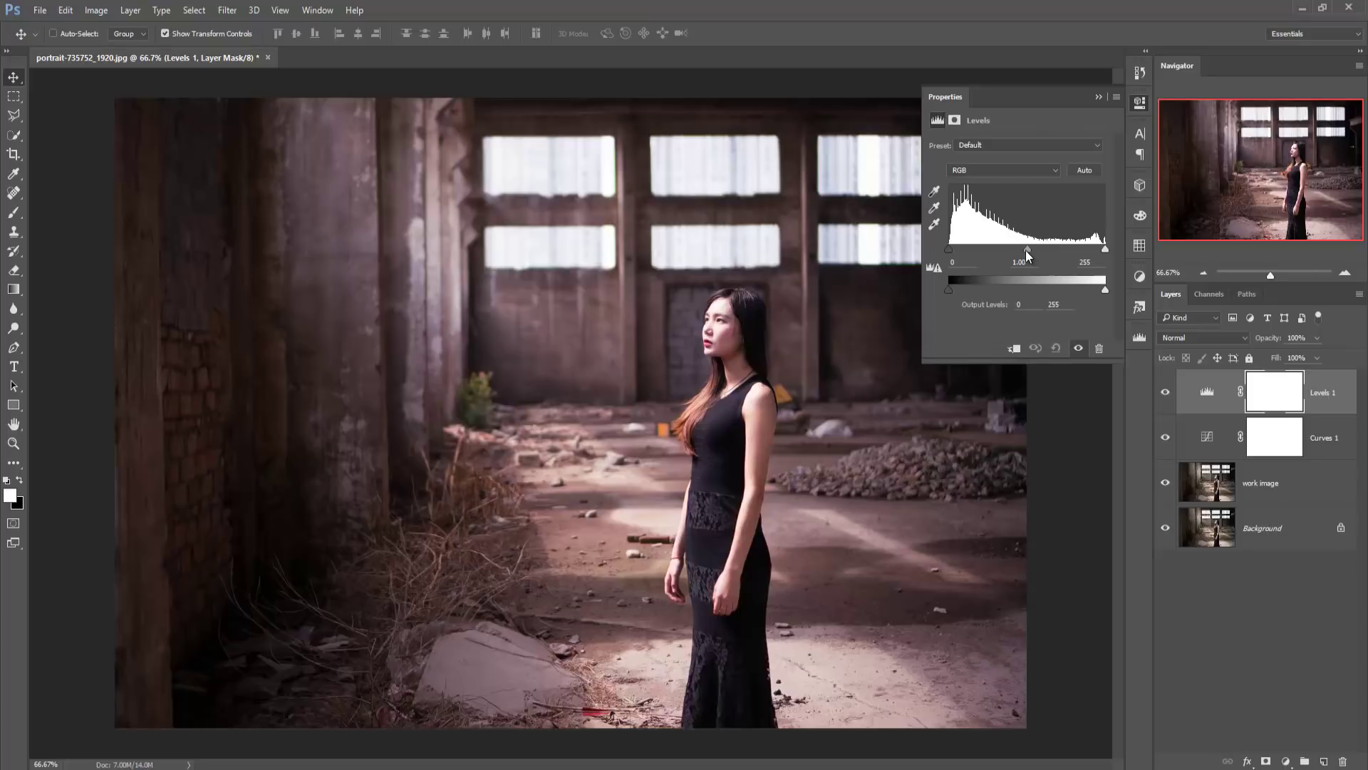
left_click_drag(1029, 251, 1023, 251)
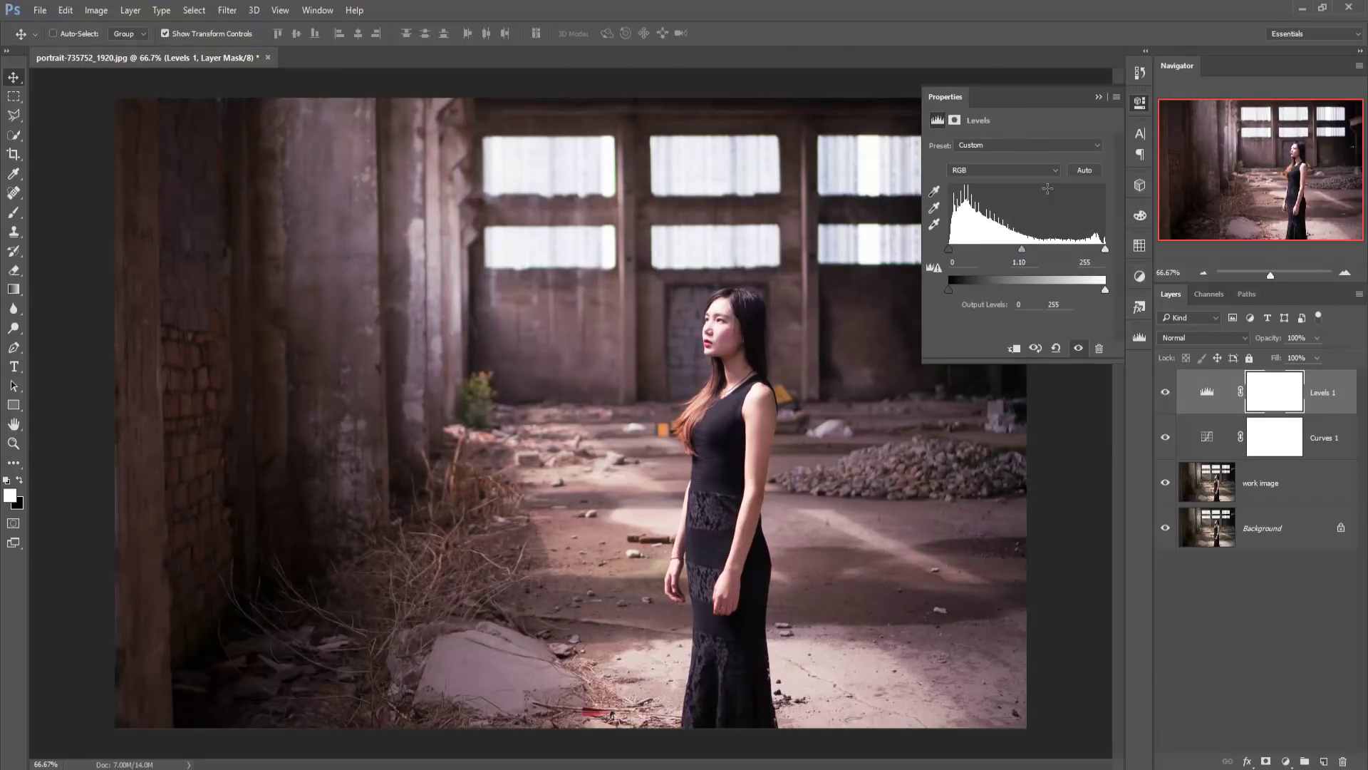
In the Levels adjustment's Blue channel, brighten the midtones and lower the white input level to tint the photo blue-violet.
left_click(1055, 172)
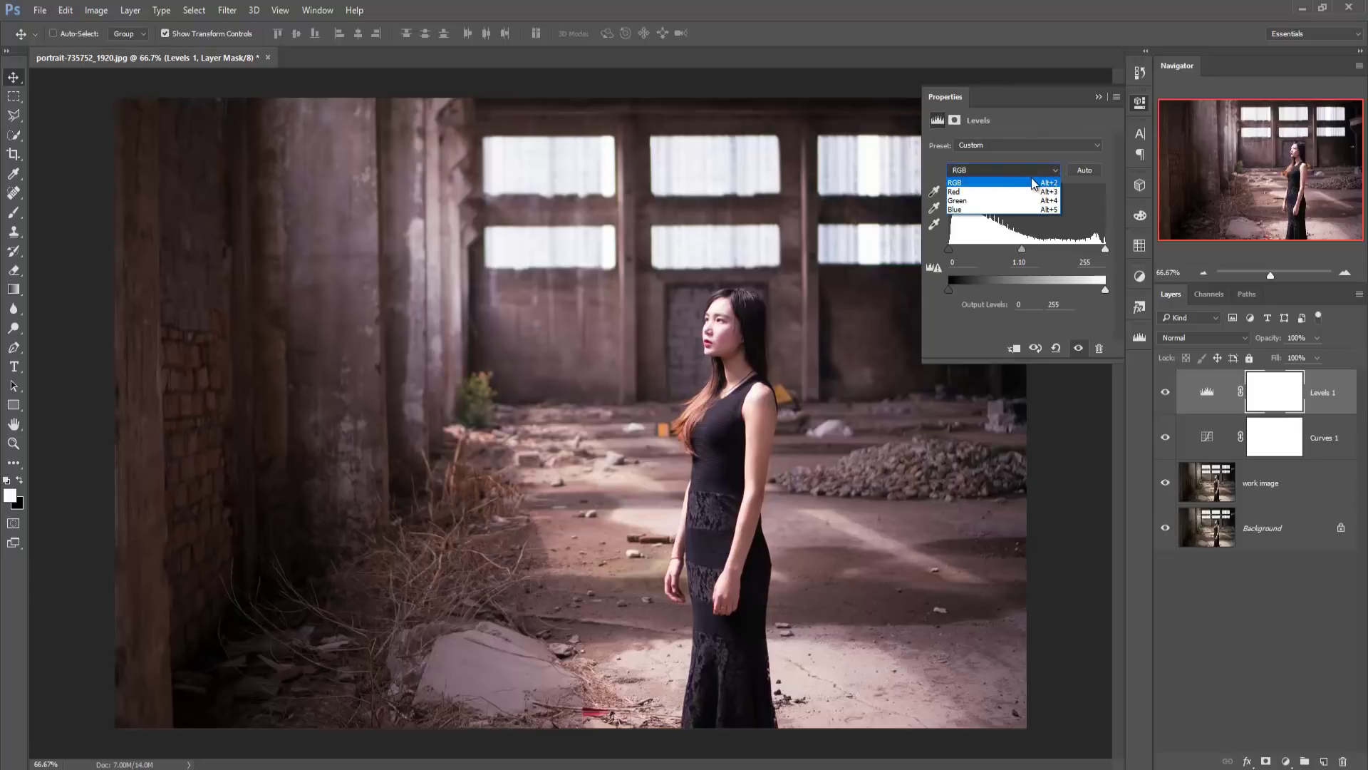
left_click(993, 209)
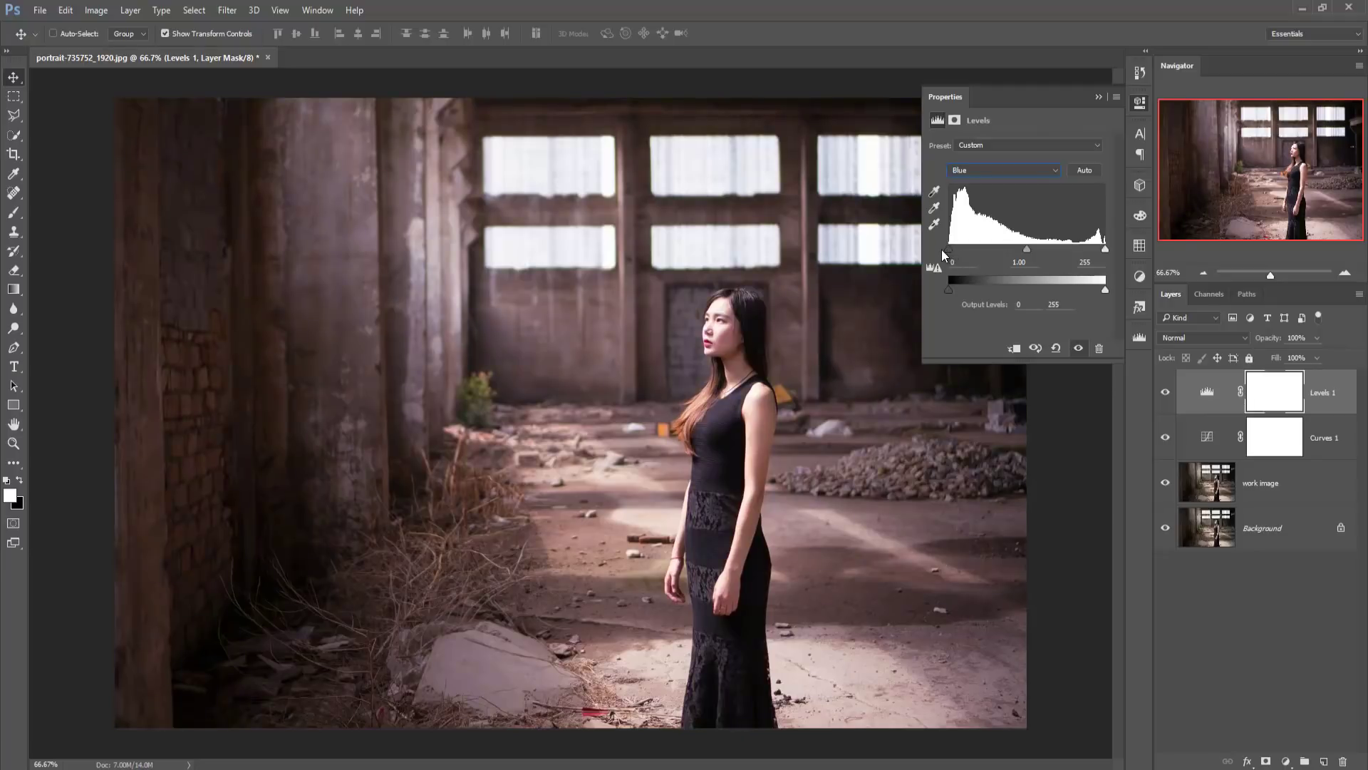
left_click_drag(1027, 250, 1017, 247)
left_click_drag(1105, 249, 1083, 250)
left_click(1098, 97)
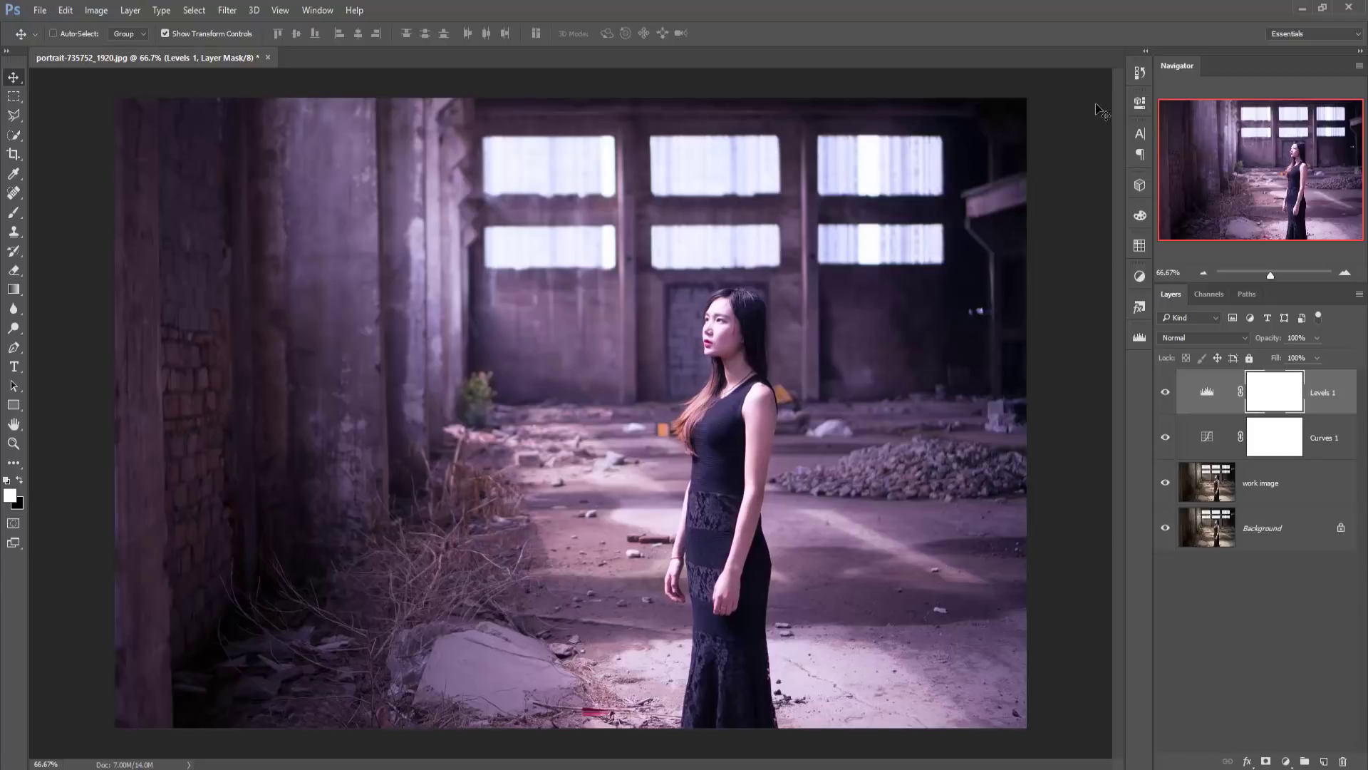
Add an Exposure adjustment layer above the Levels layer with exposure +0.06, offset +0.0083 and gamma correction about 0.94.
left_click(1330, 386)
left_click(1285, 761)
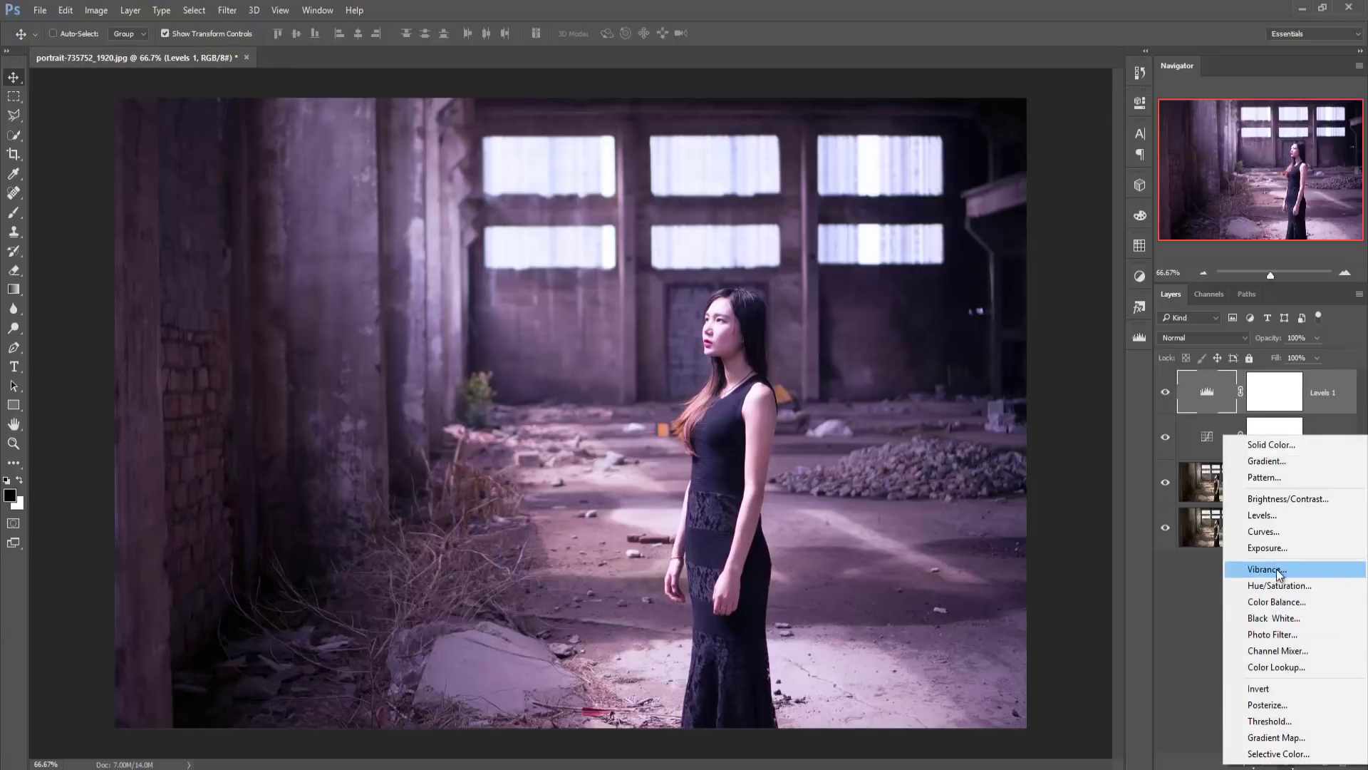
left_click(1277, 549)
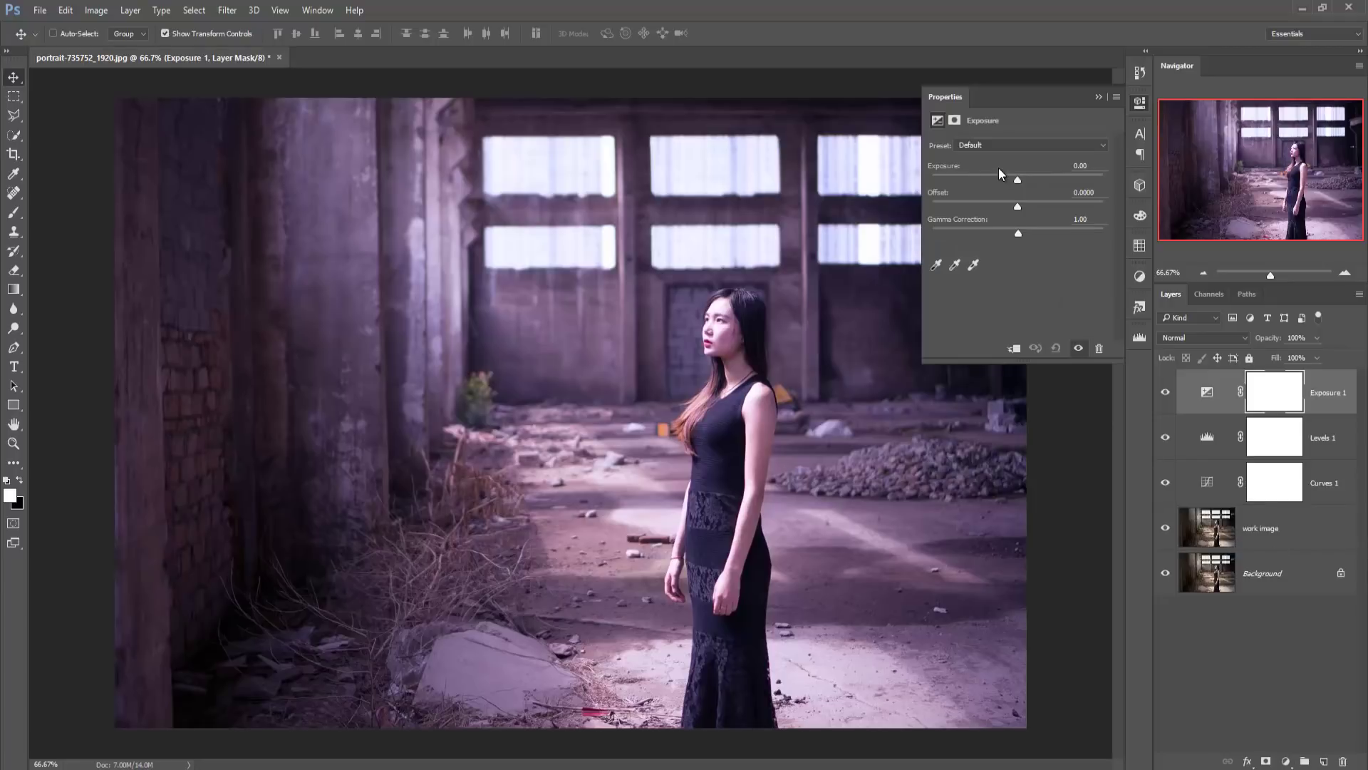
mouse_move(1020, 179)
left_mouse_down()
mouse_move(1005, 181)
mouse_move(1019, 182)
left_mouse_up()
left_click_drag(1017, 207, 1020, 208)
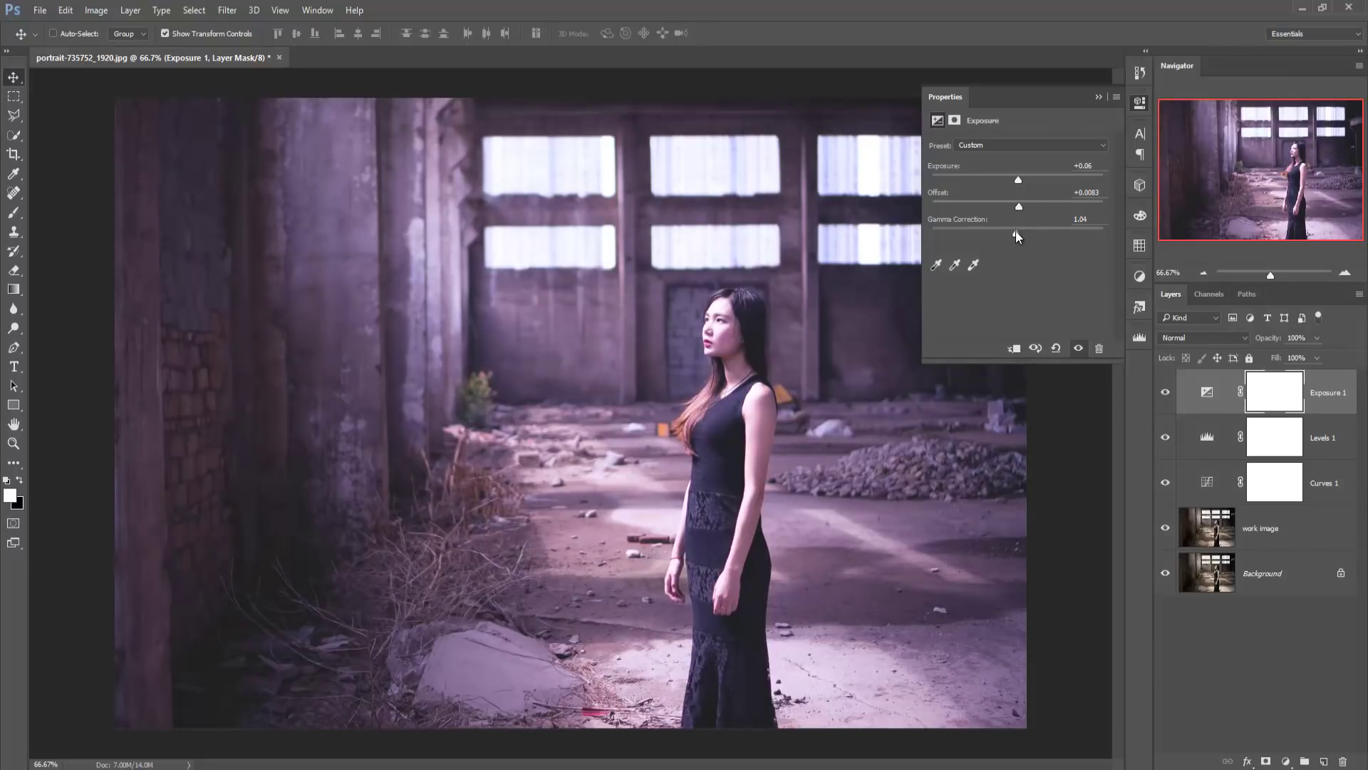
left_click_drag(1015, 234, 1020, 235)
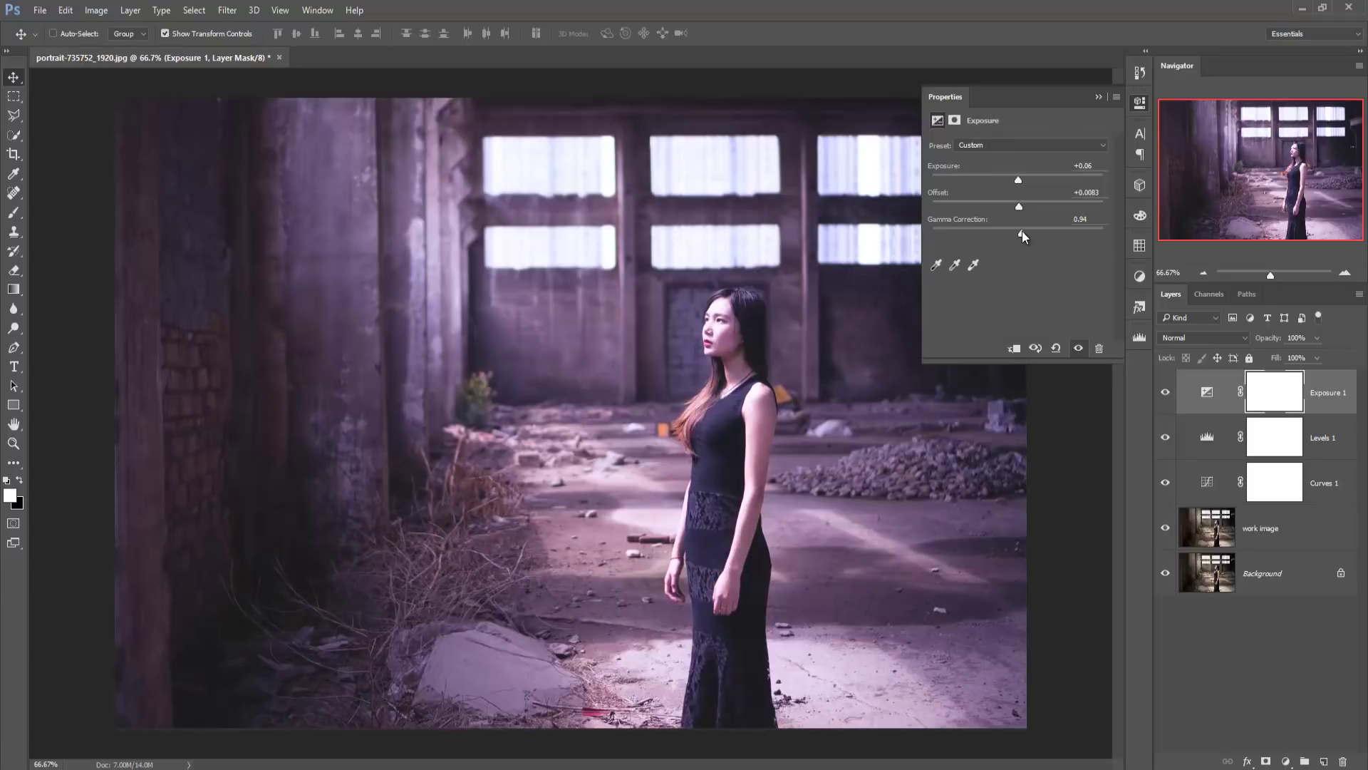
left_click(1099, 96)
Stamp all visible layers into a new merged layer above the Exposure layer.
left_click(1330, 395)
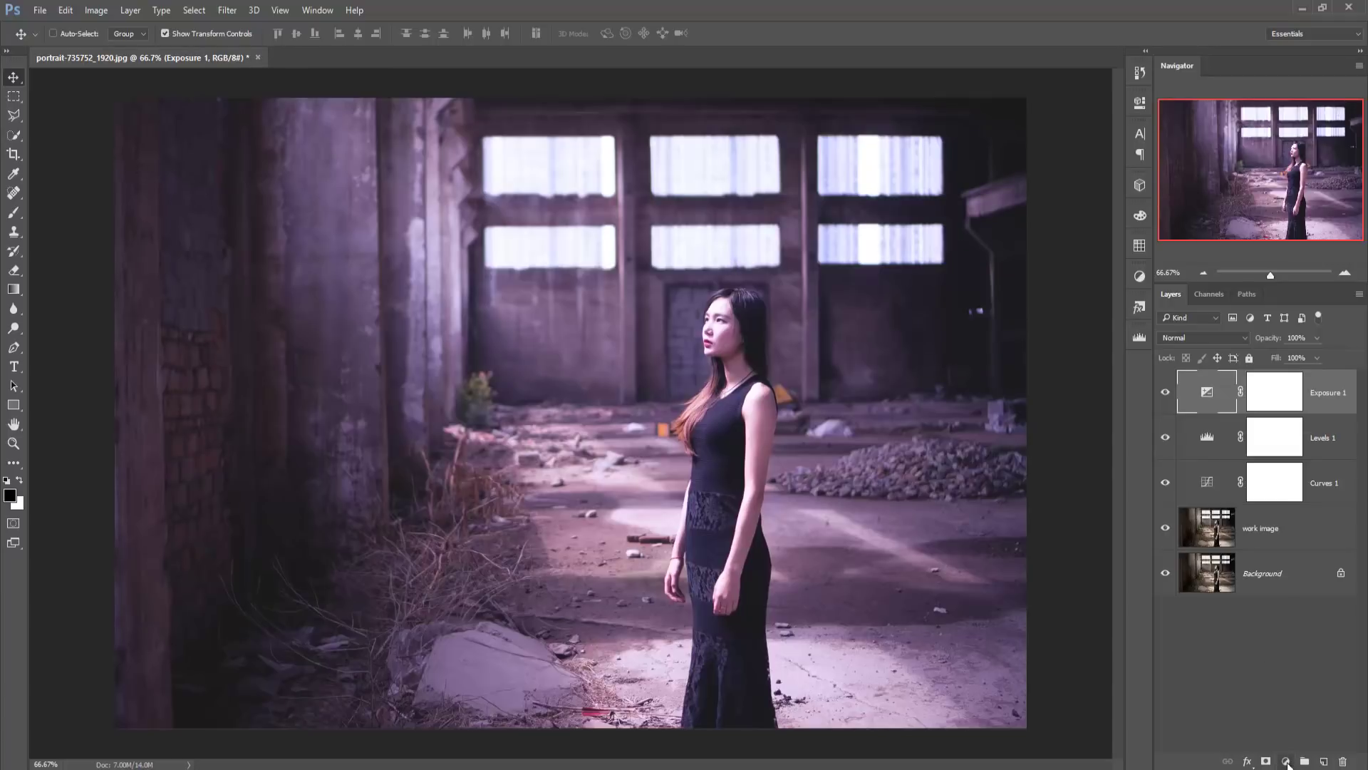
left_click(1286, 762)
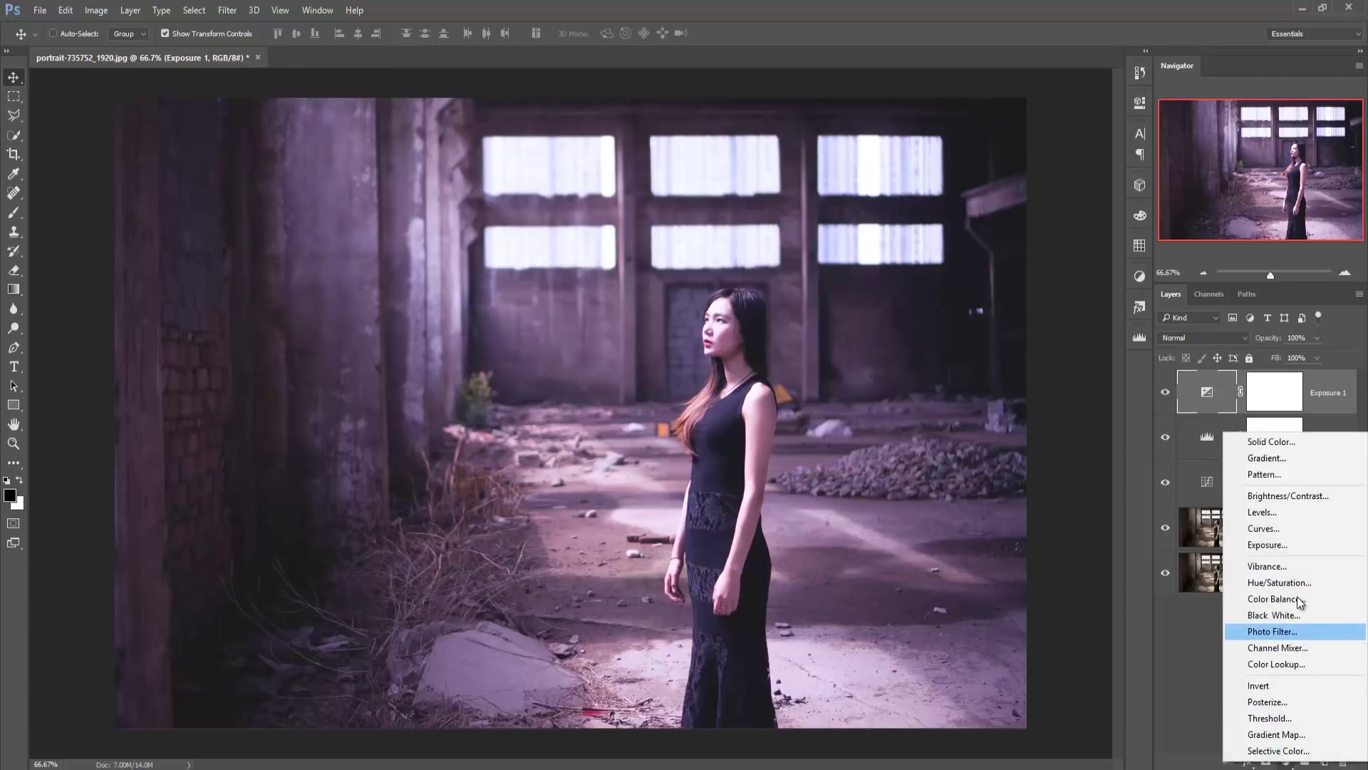
left_click(1322, 394)
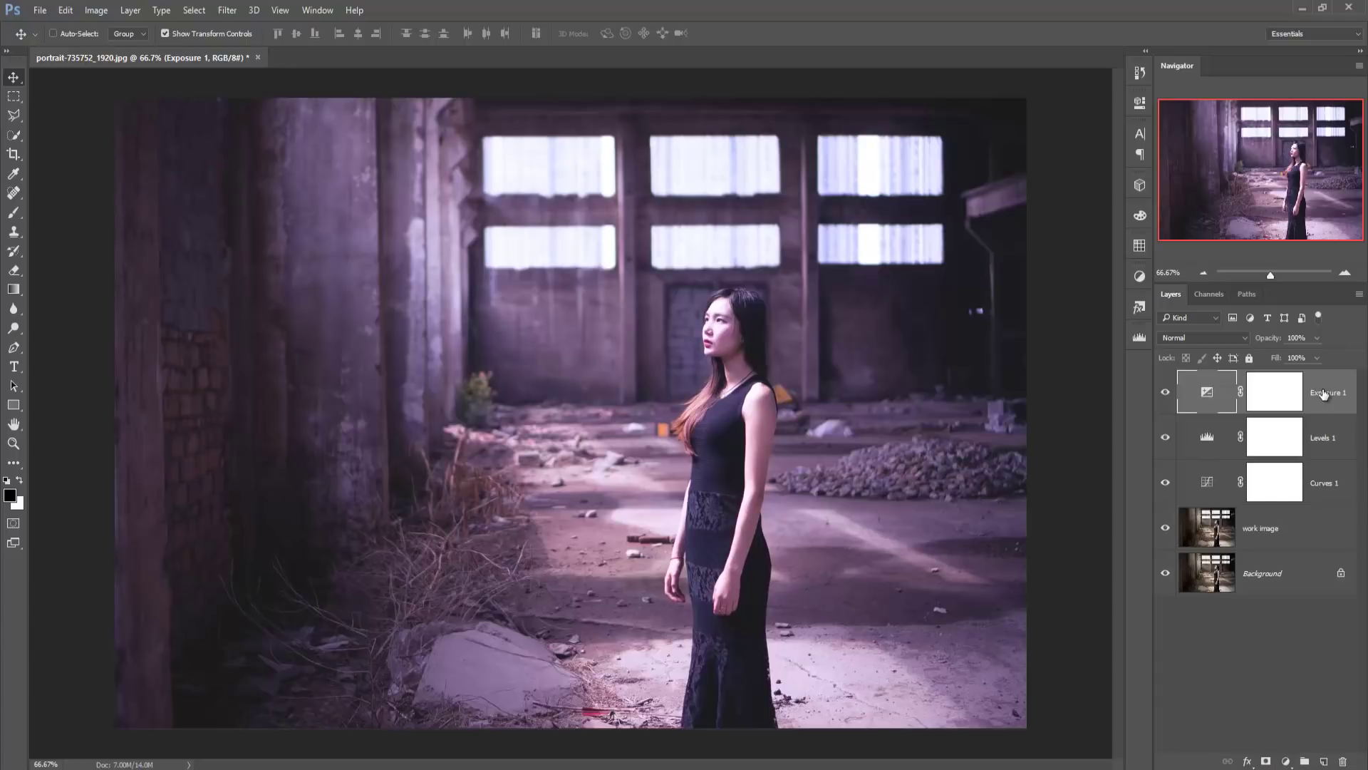
key("ctrl+shift+alt+e")
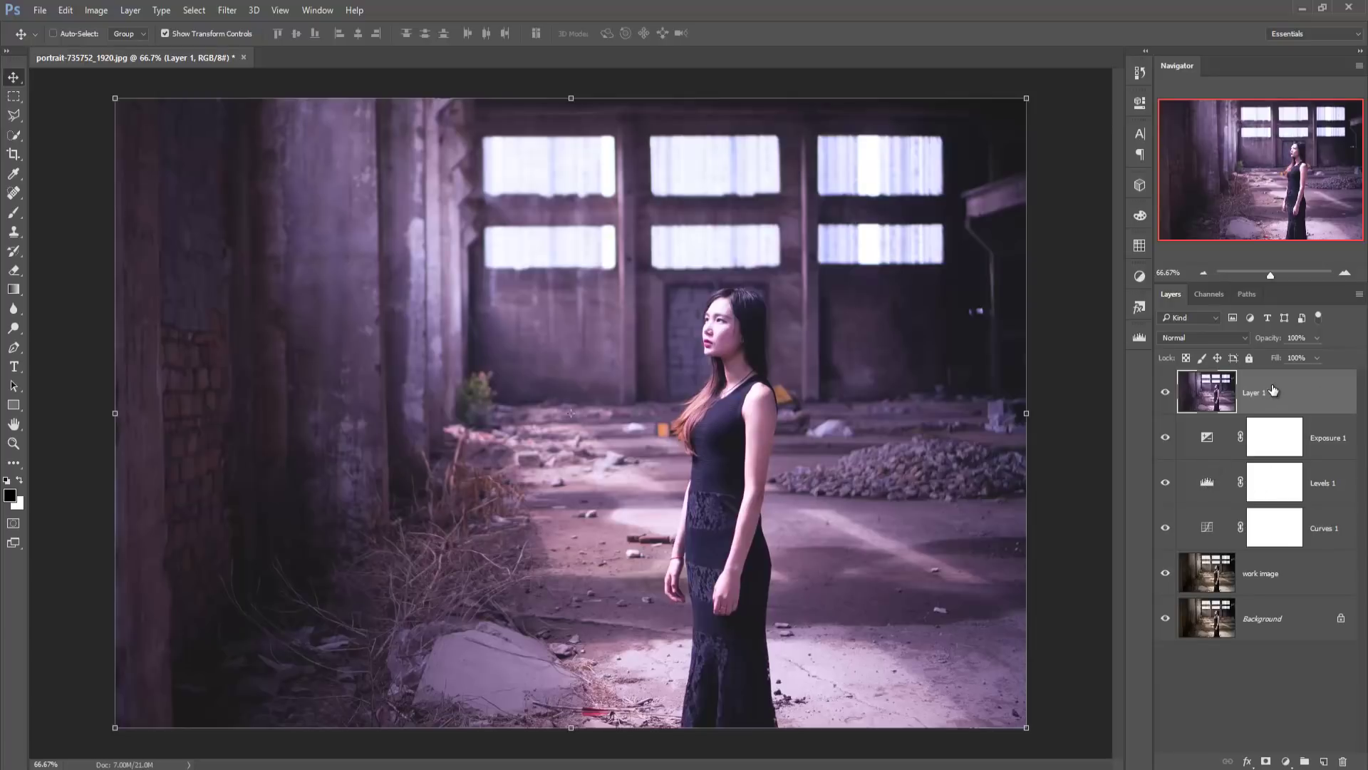
Add a Color Balance adjustment layer above the merged layer and set its shadows to about -13 cyan–red and +18 yellow–blue.
left_click(1286, 761)
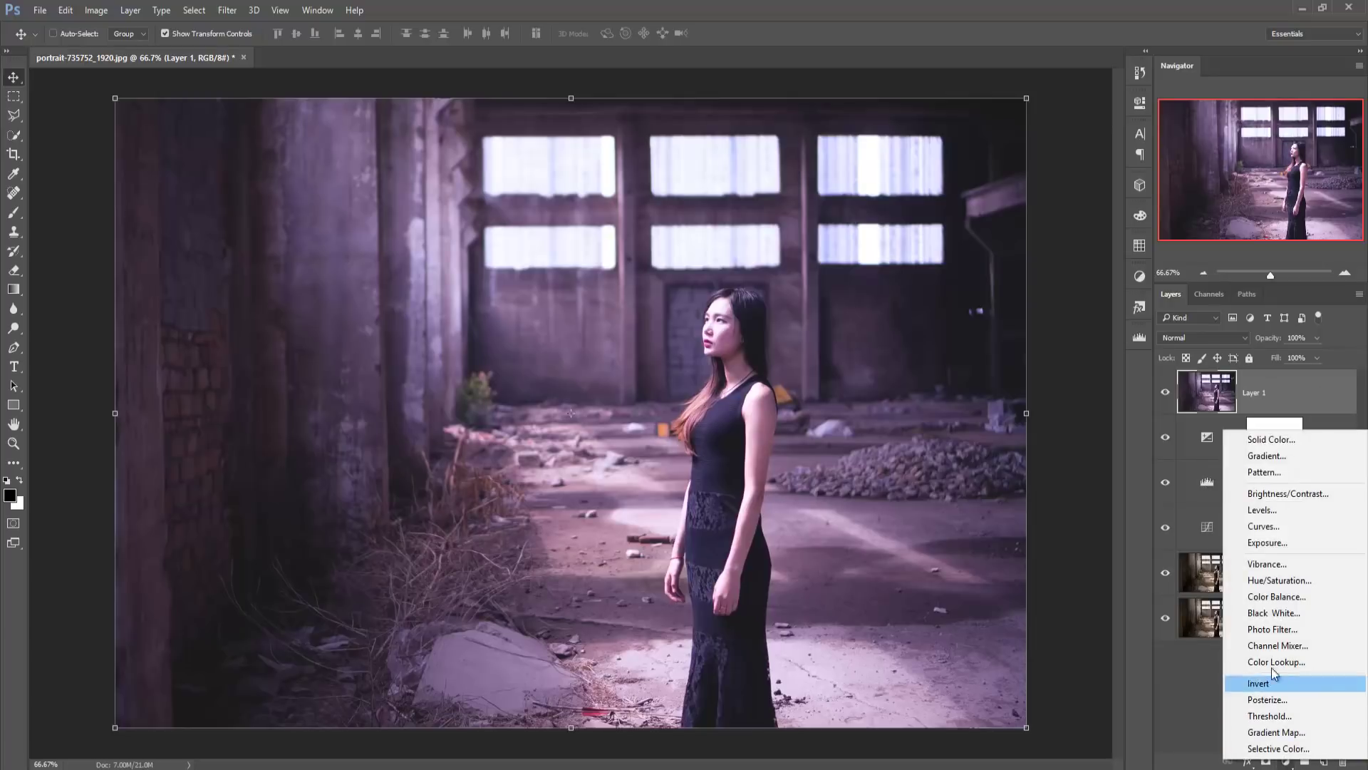
left_click(1286, 605)
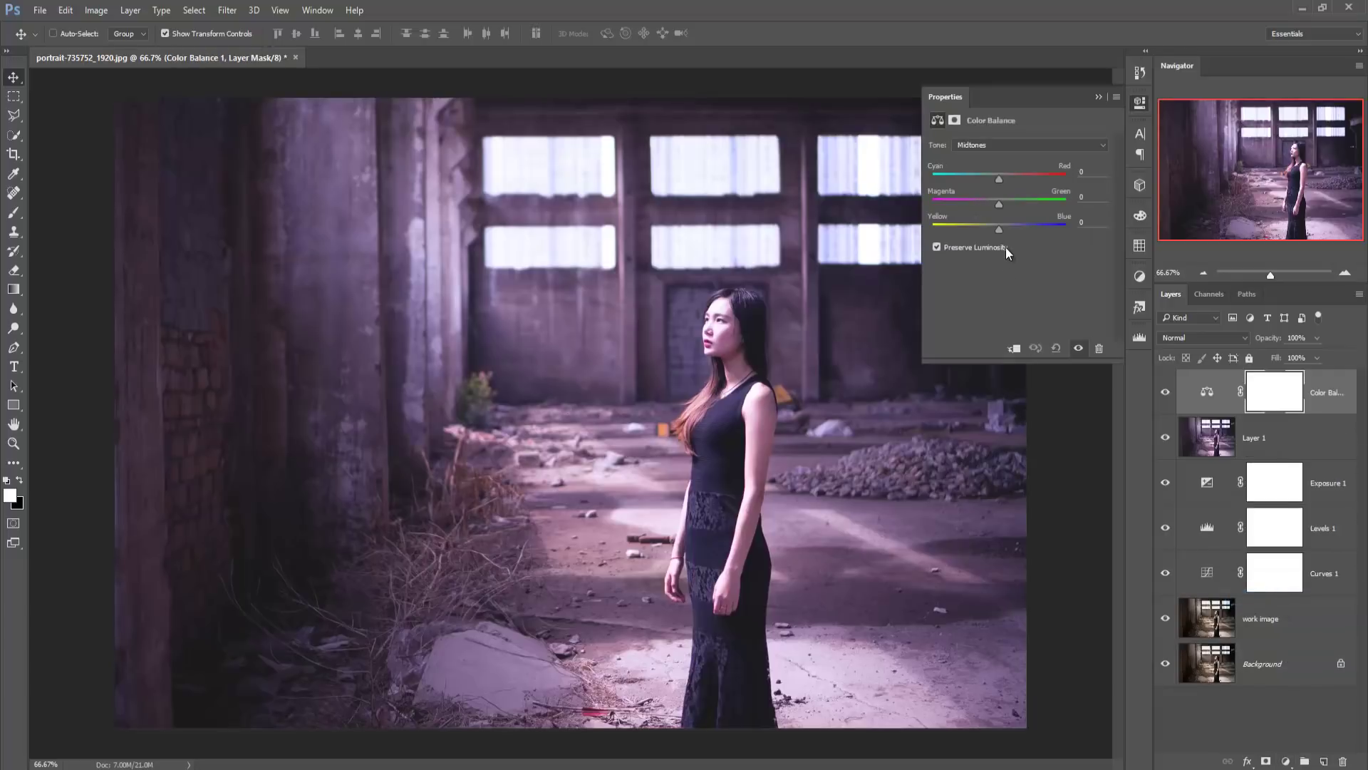
left_click(1103, 146)
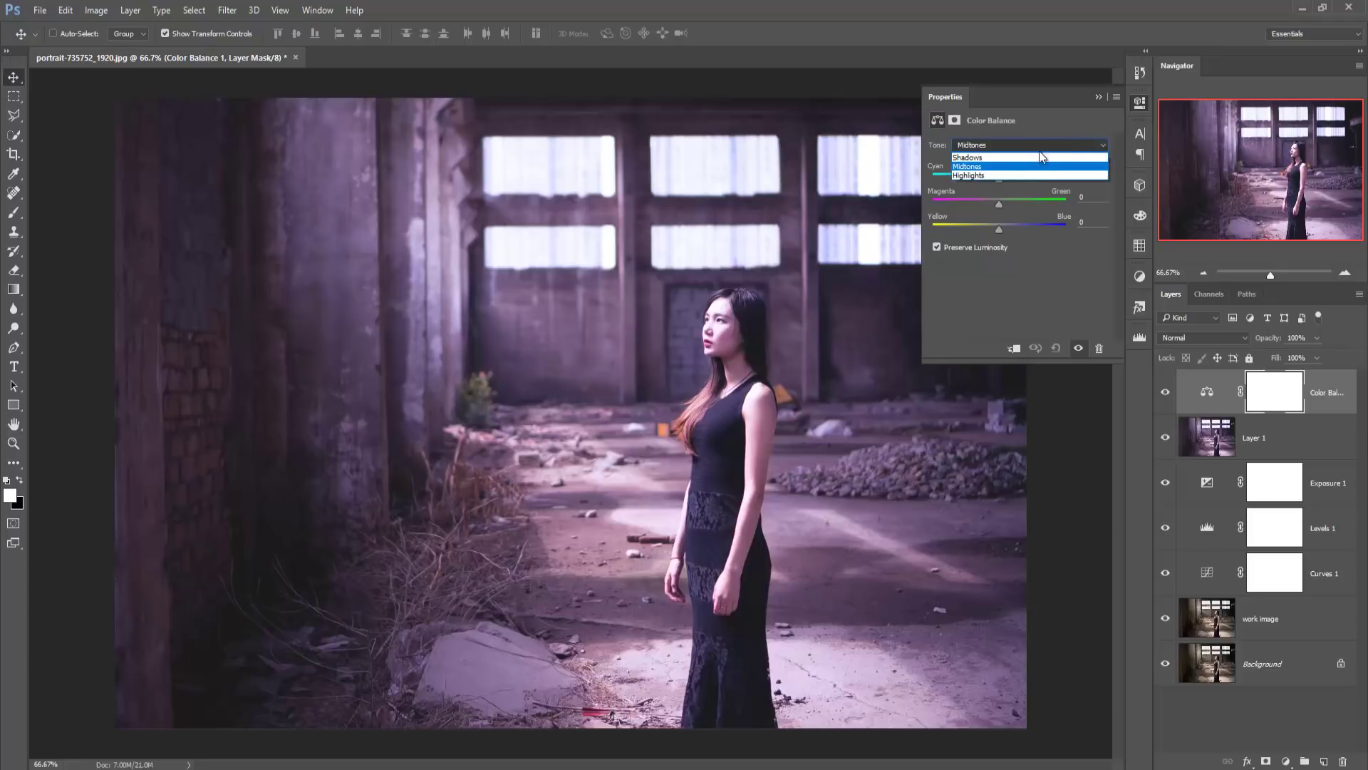
left_click(979, 157)
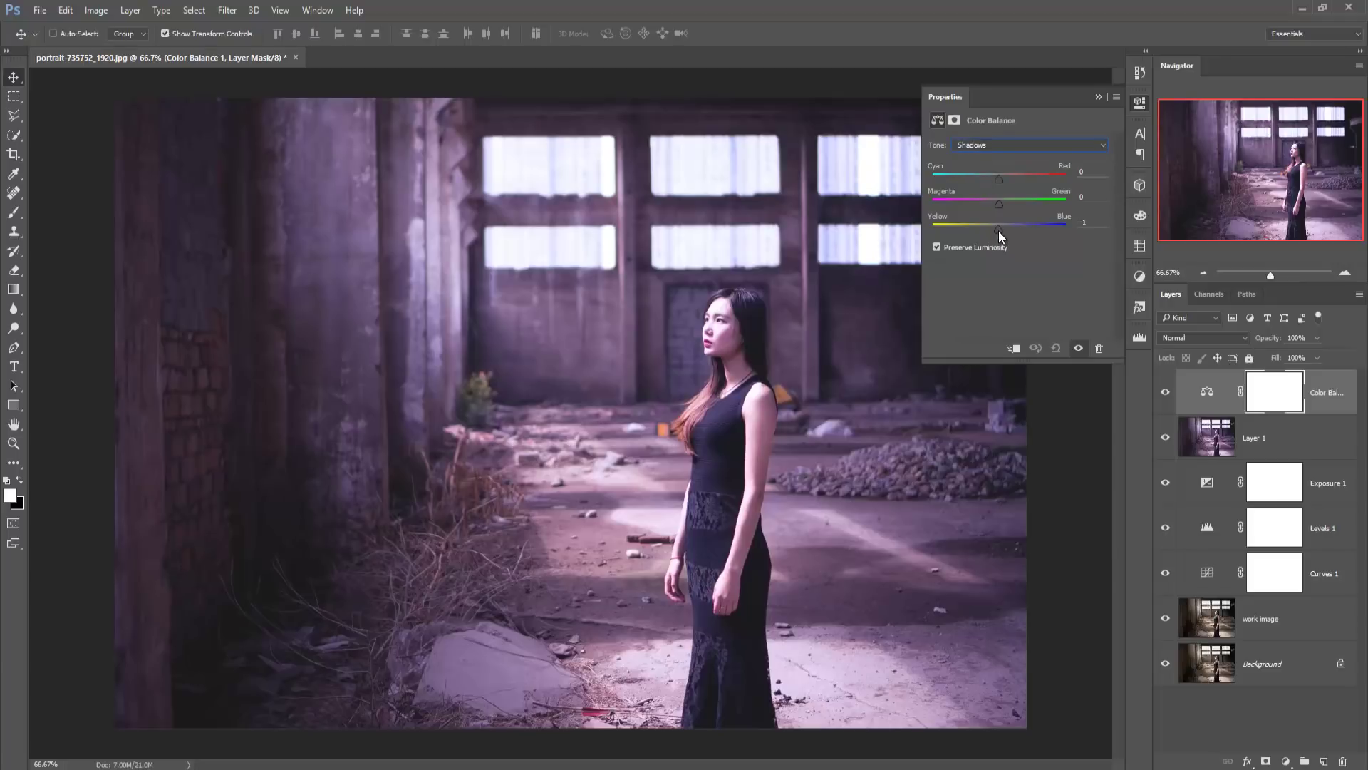
left_click_drag(1002, 230, 1012, 229)
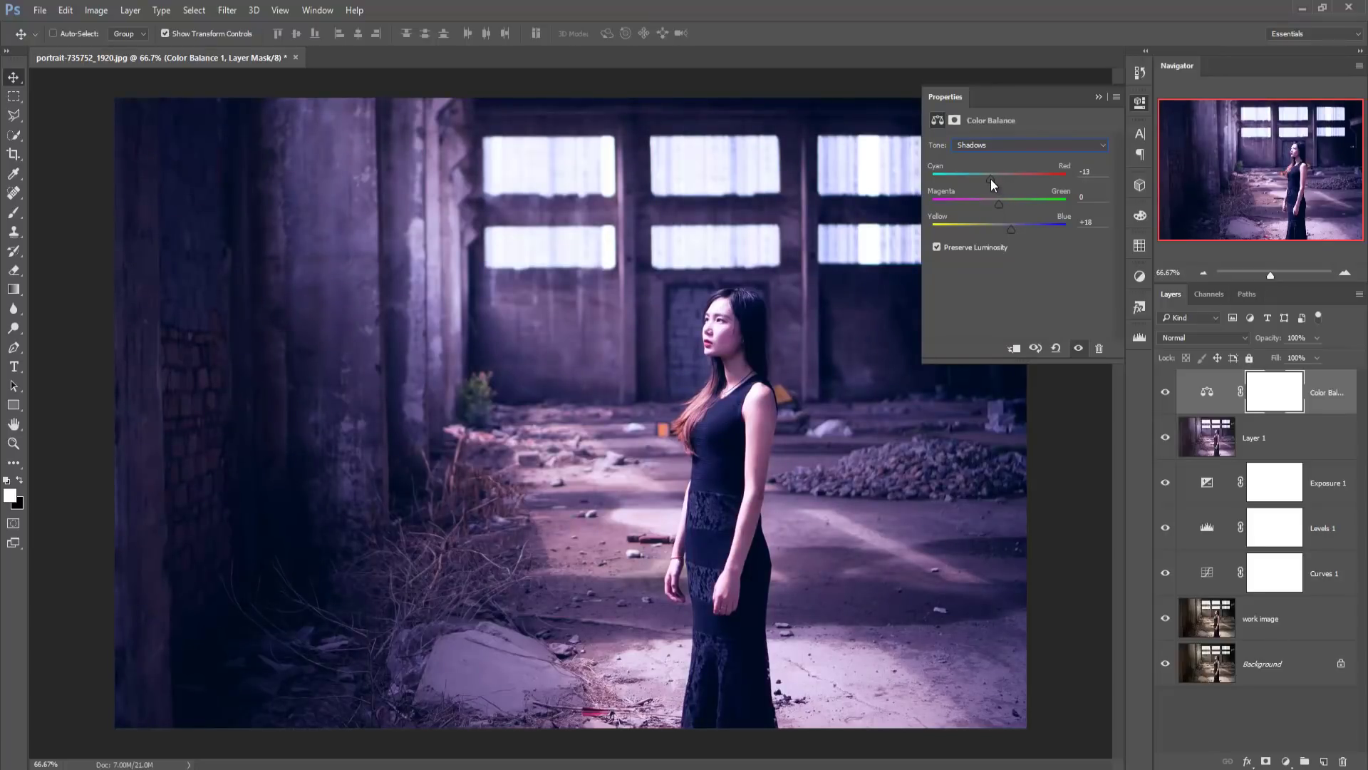
left_click_drag(1000, 204, 999, 203)
In the Color Balance highlights, set yellow–blue to about -15 and adjust the cyan–red balance.
left_click(1020, 145)
left_click(996, 168)
left_click(1012, 147)
left_click(991, 171)
left_click_drag(999, 230, 984, 230)
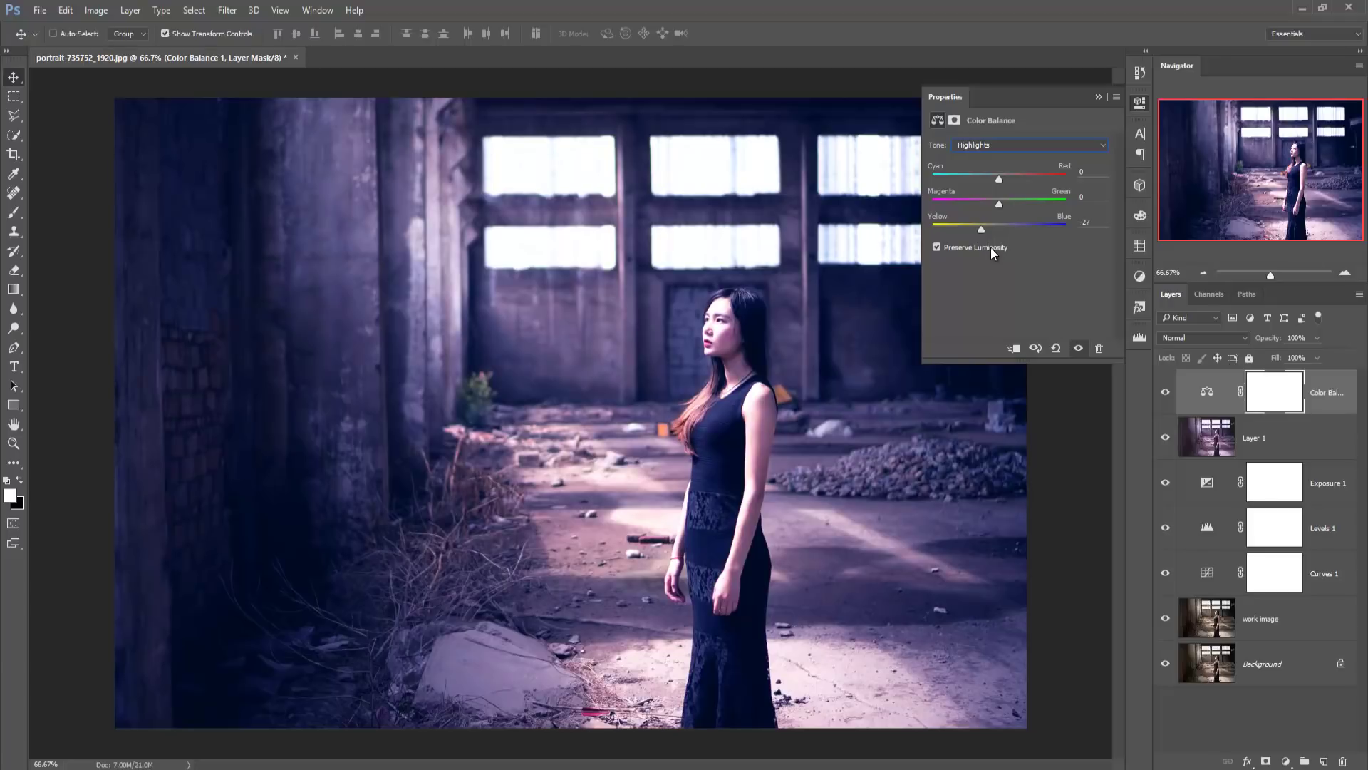
left_click_drag(980, 231, 989, 229)
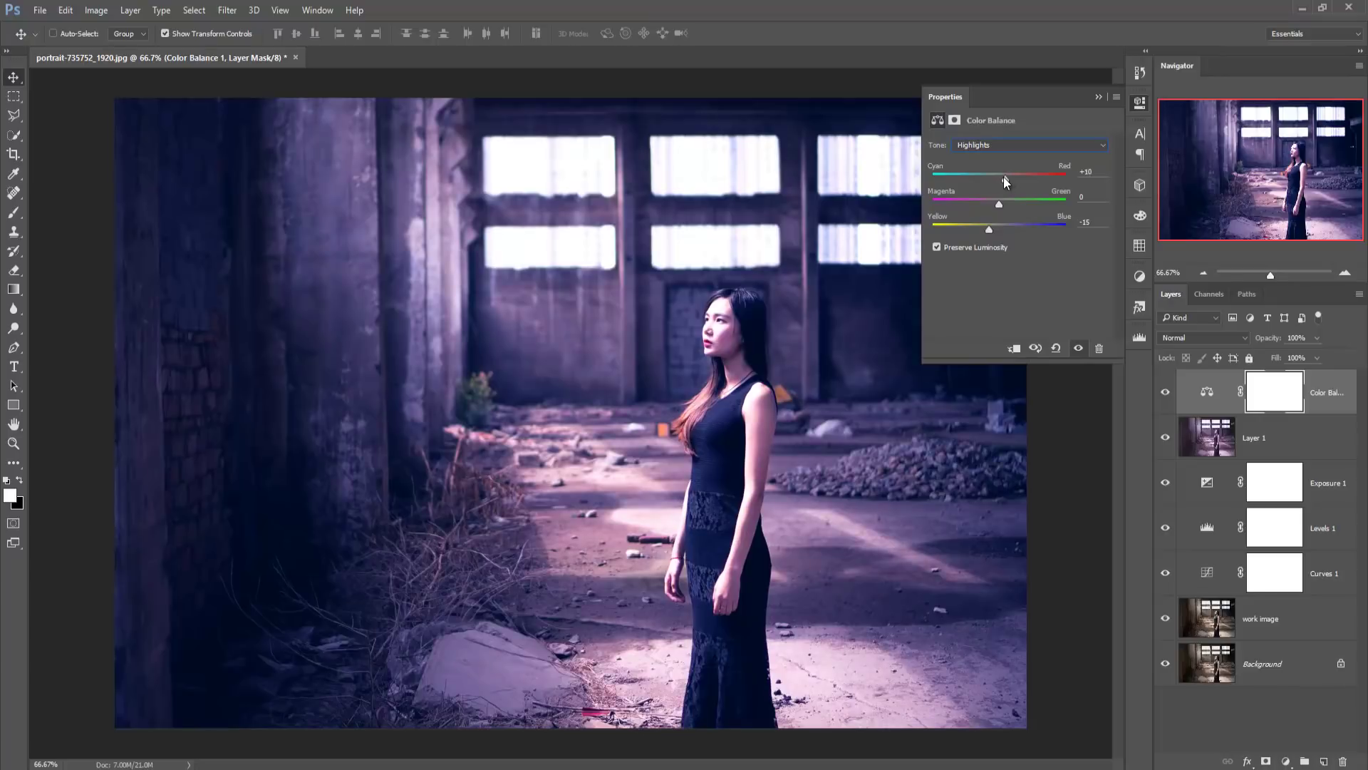
left_click_drag(1003, 177, 990, 176)
left_click(1100, 100)
Add a Brightness/Contrast adjustment layer above the Color Balance layer with contrast -29 and brightness about -16.
left_click(1322, 400)
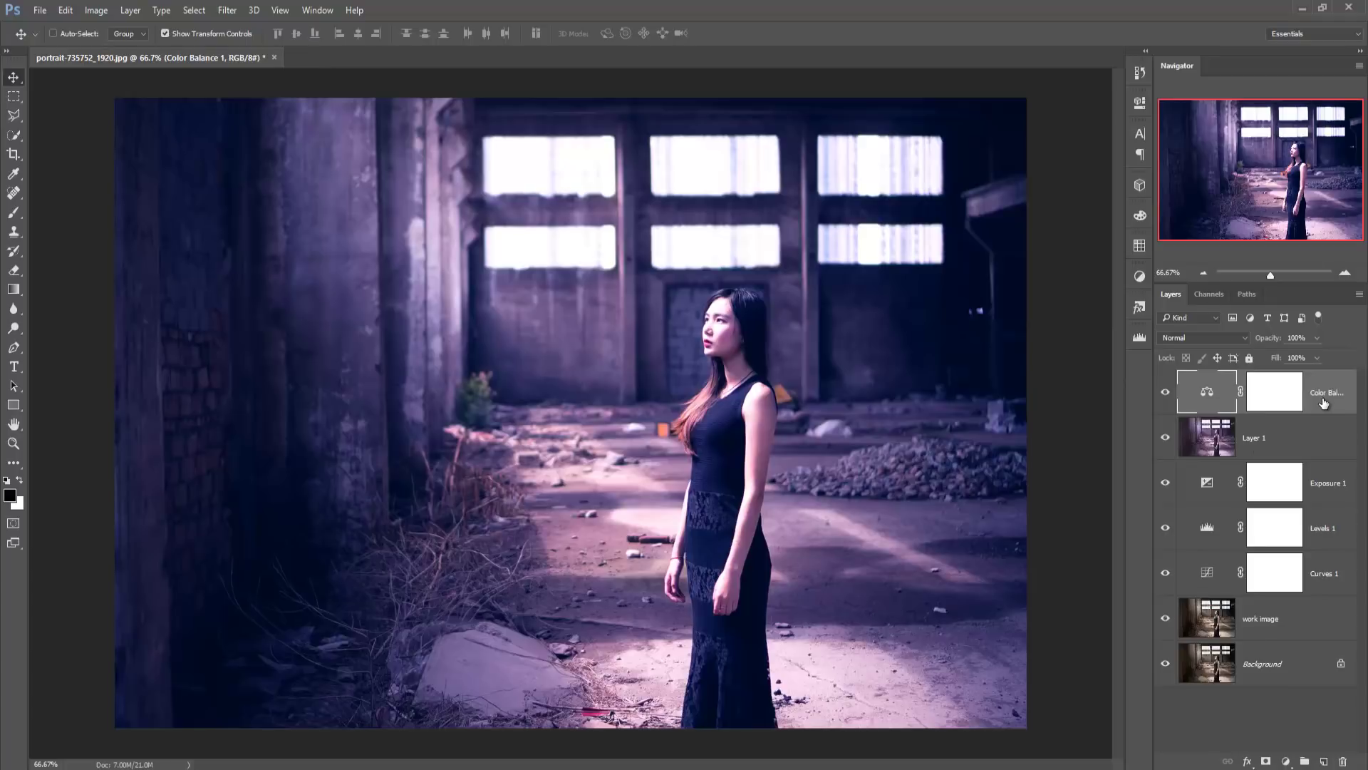
left_click(1285, 761)
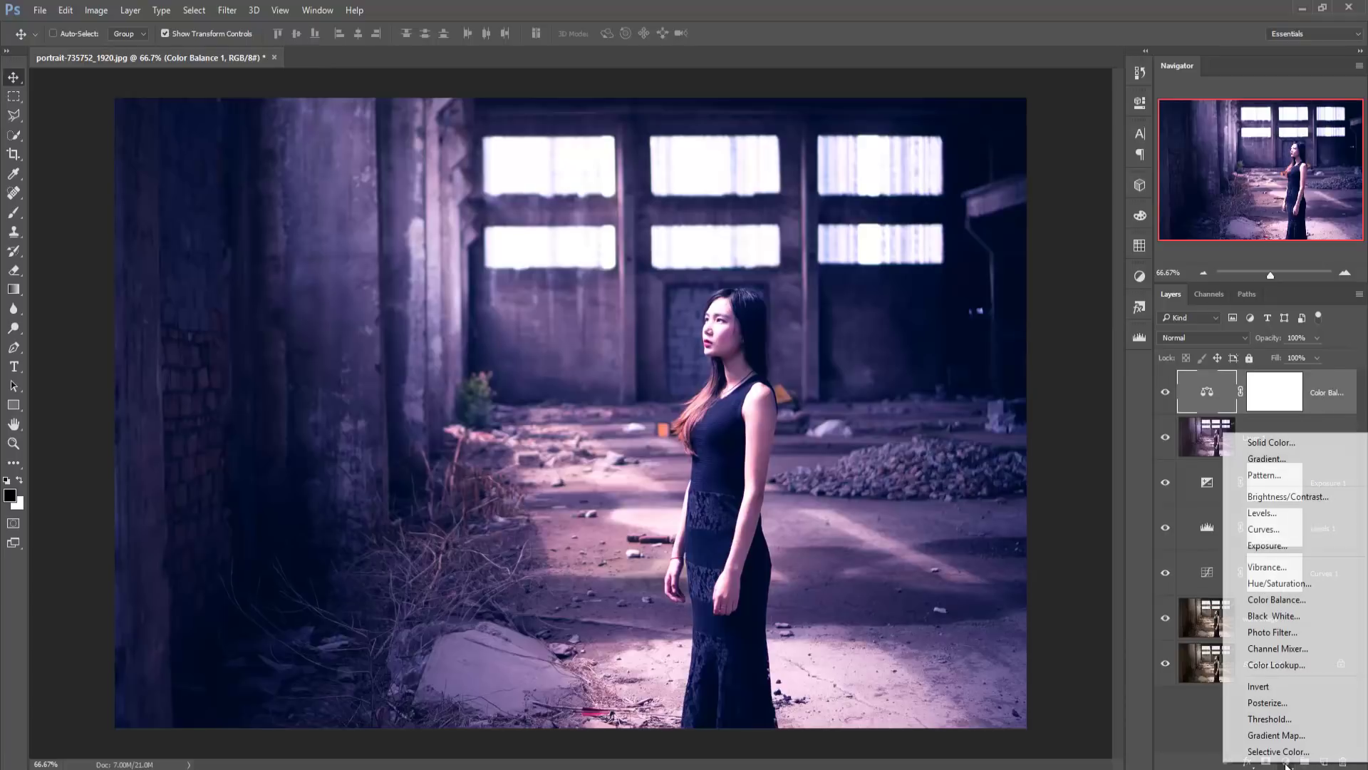
left_click(1277, 500)
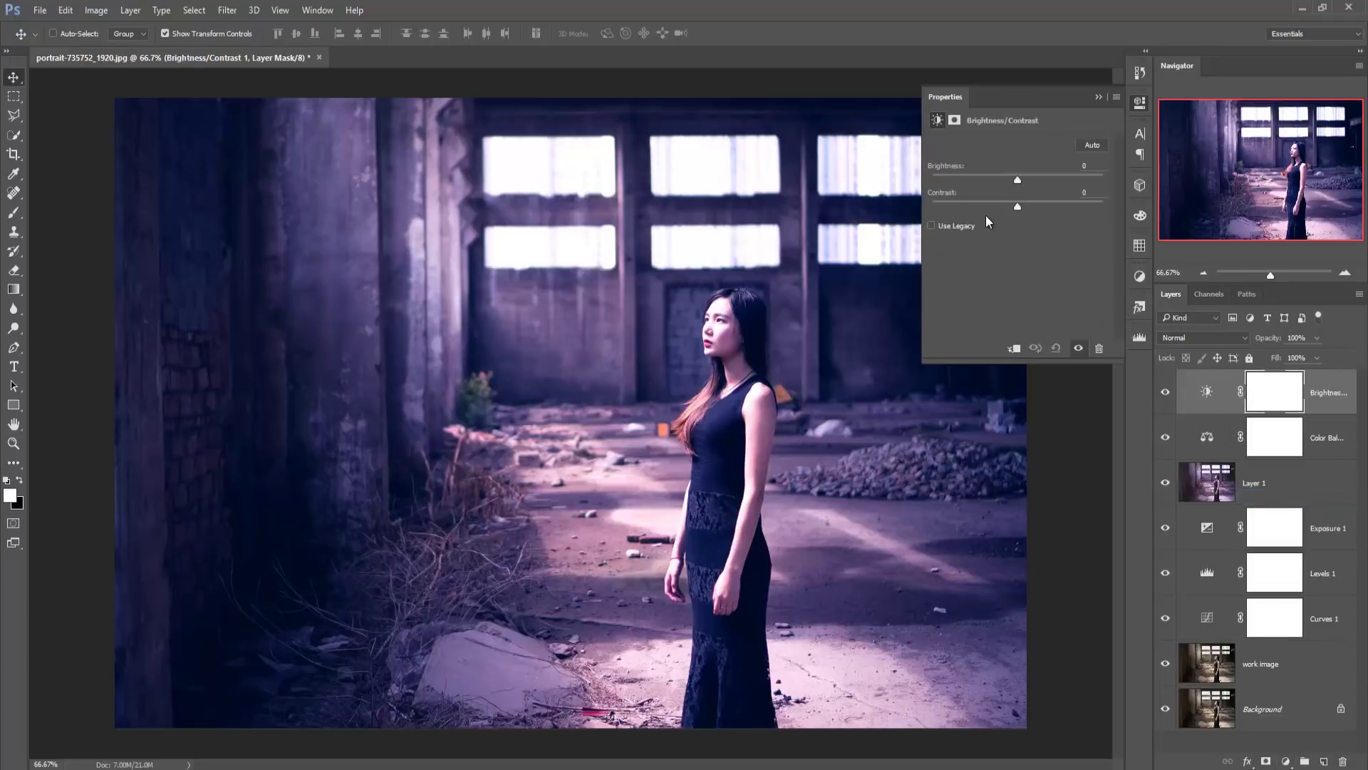
left_click_drag(1017, 207, 995, 210)
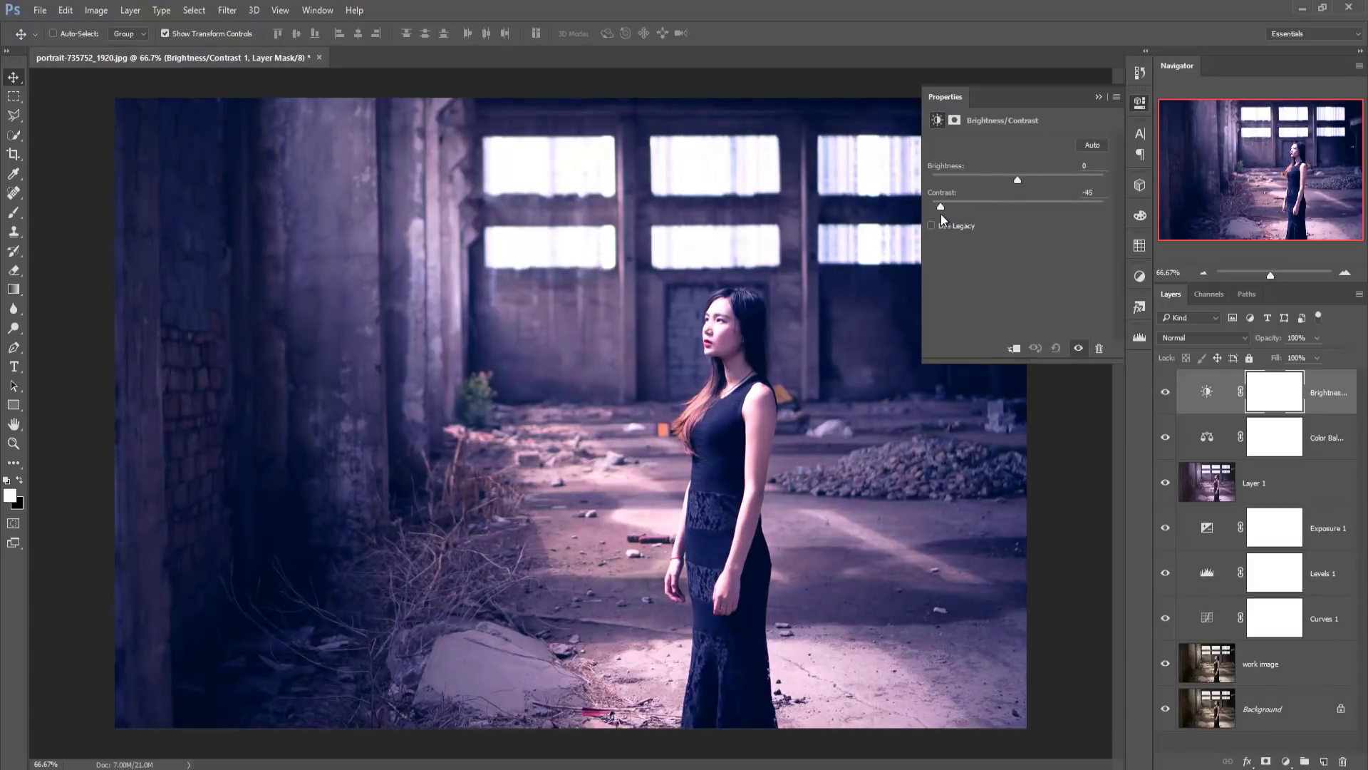
left_click_drag(967, 215, 1013, 183)
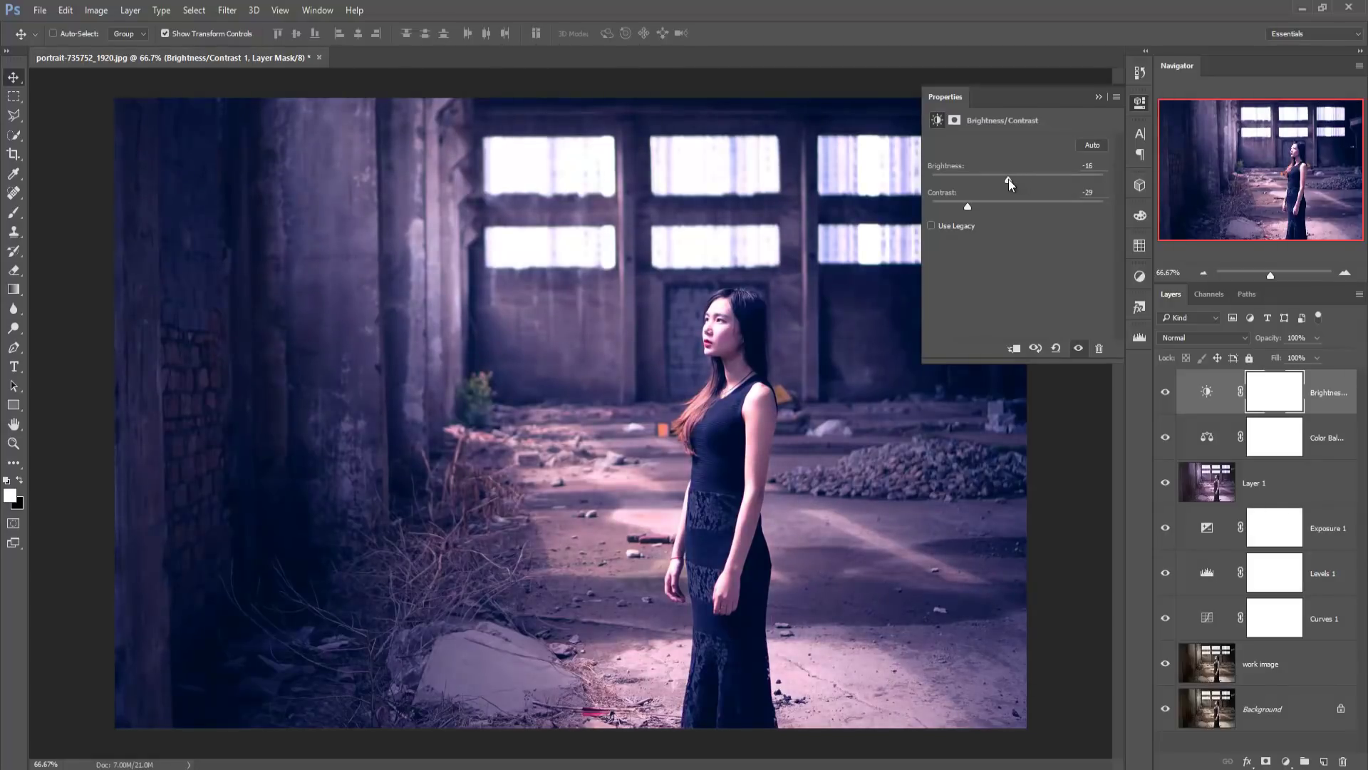
left_click(1098, 98)
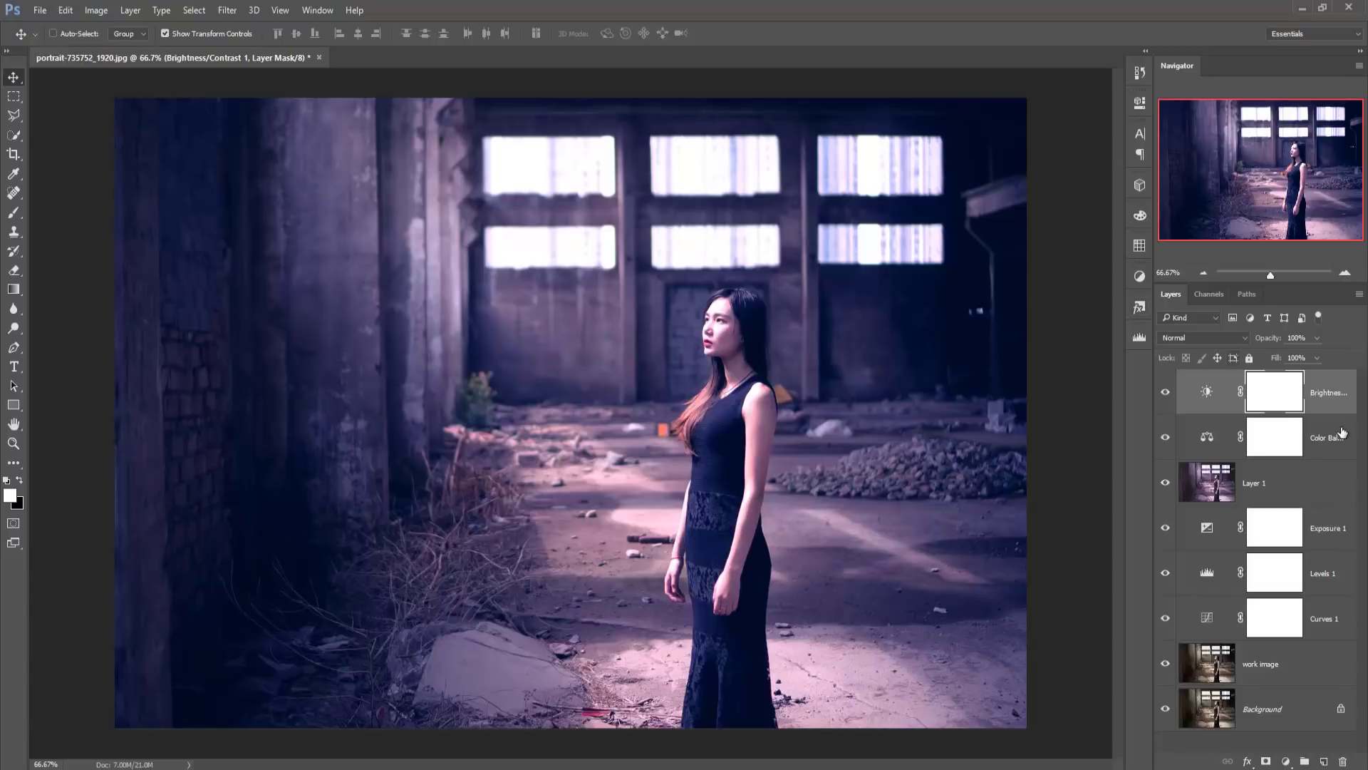
Stamp all visible layers into a new merged layer above the Brightness/Contrast layer.
left_click(1329, 406)
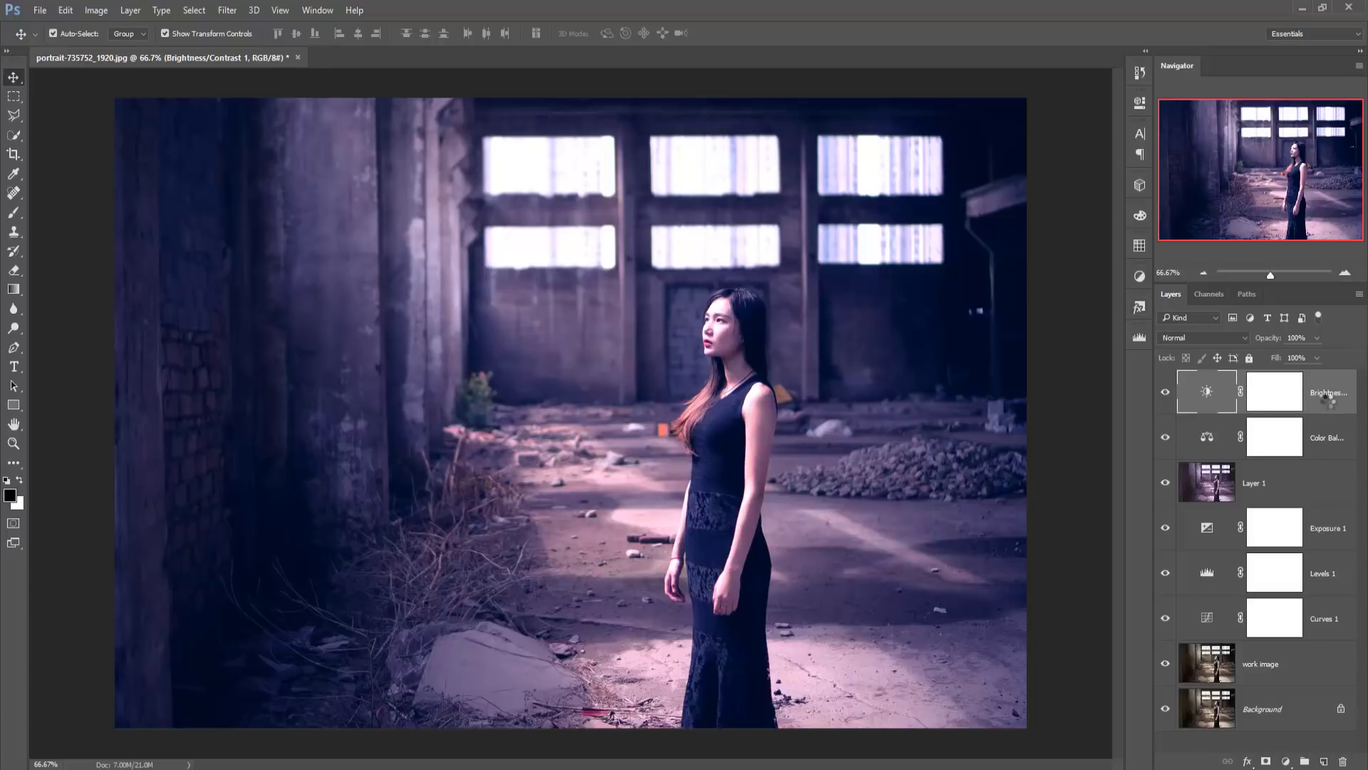
key("ctrl+shift+alt+e")
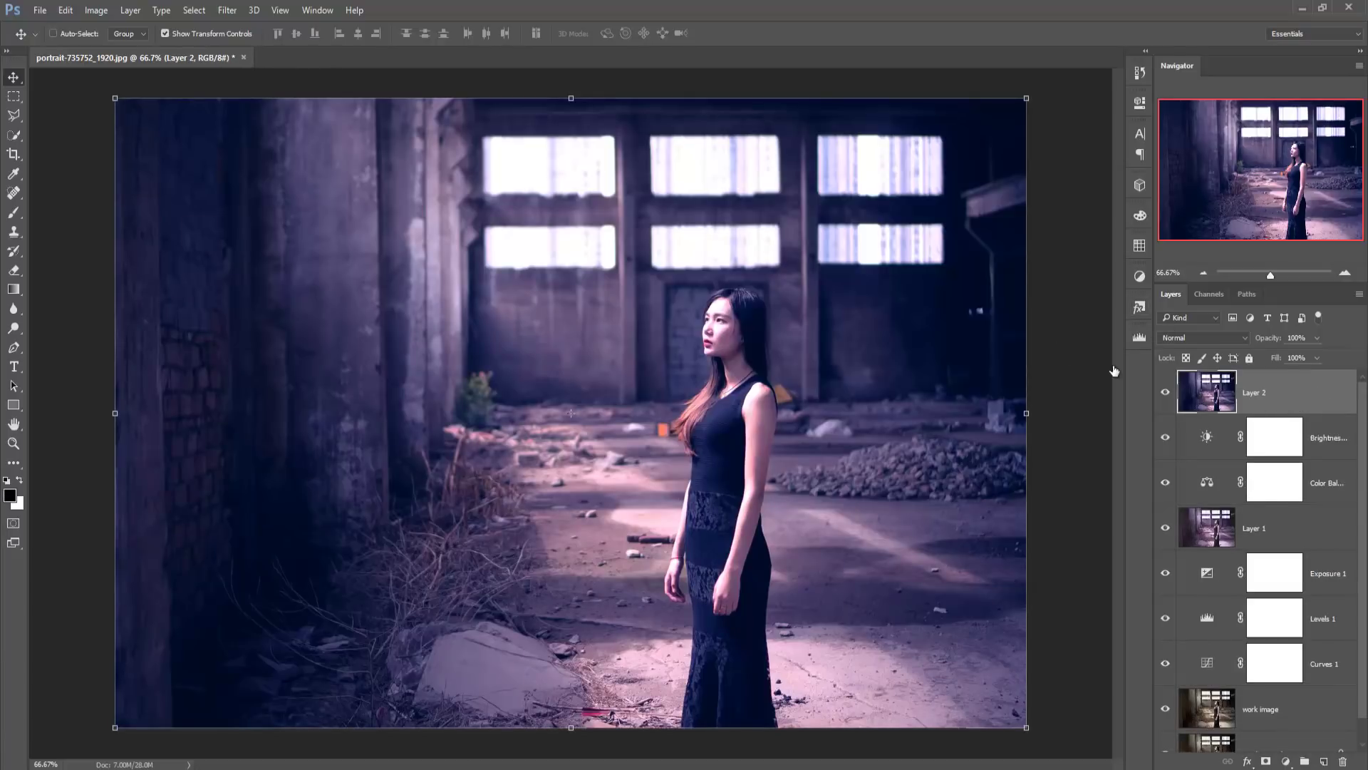
left_click(227, 10)
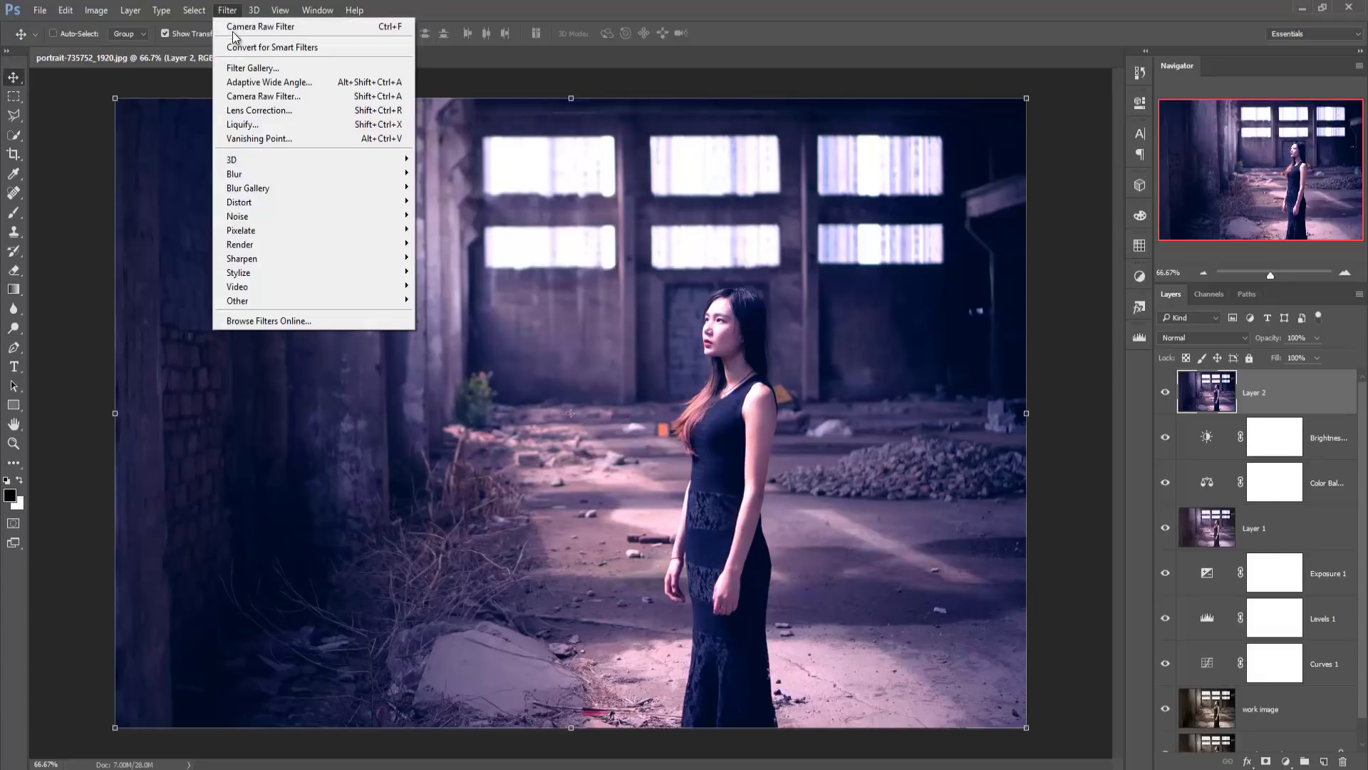
left_click(236, 96)
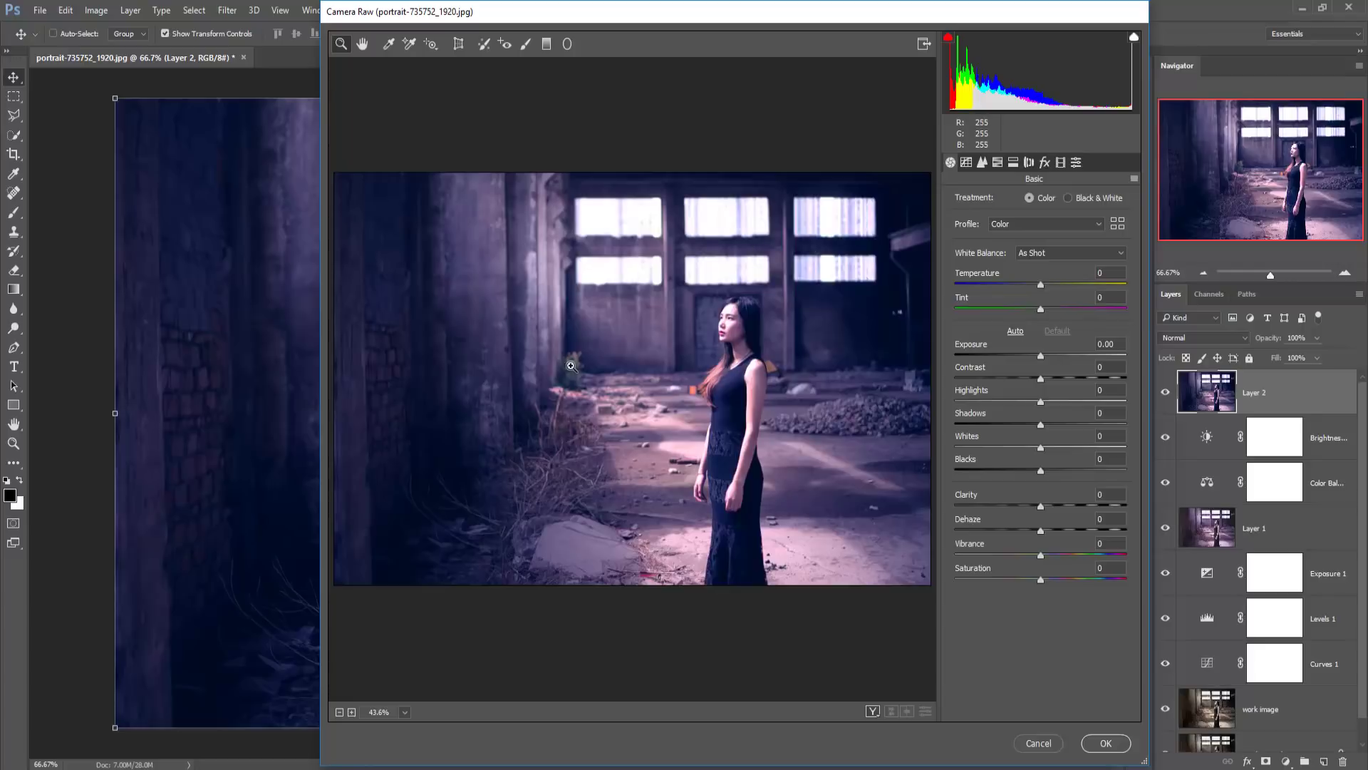
left_click(1039, 745)
Duplicate the newly merged layer under the name Layer 2 copy.
right_click(1308, 391)
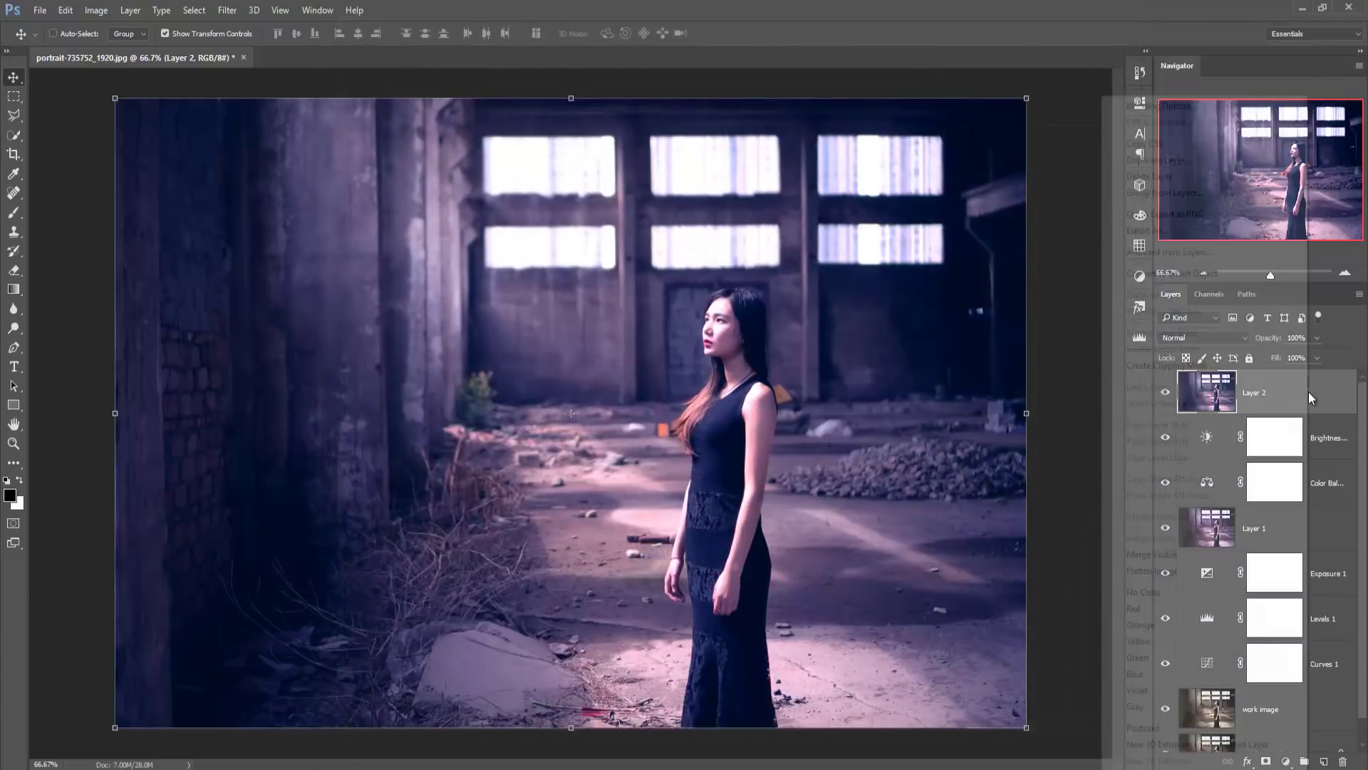
left_click(1157, 159)
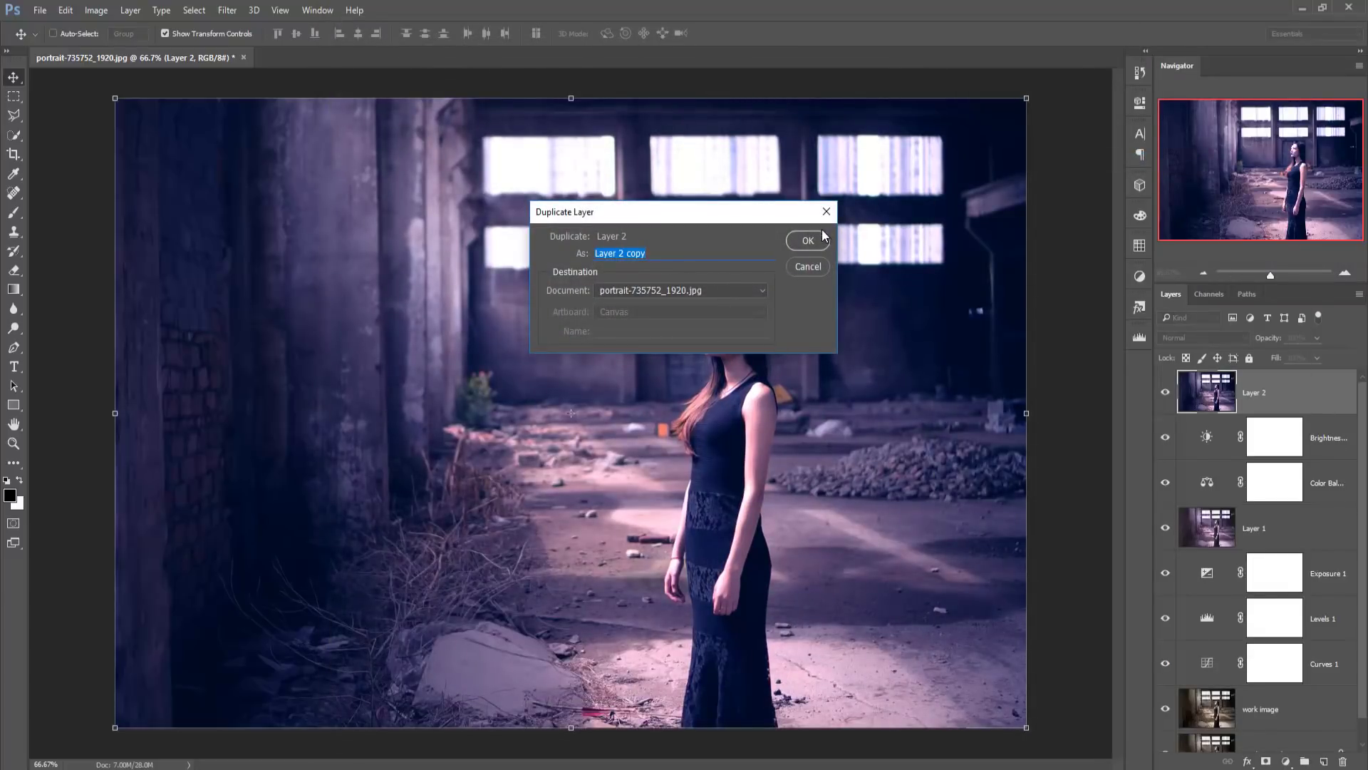
left_click(821, 241)
Start the Camera Raw Filter on the duplicated layer and raise its sharpening amount slightly.
left_click(228, 10)
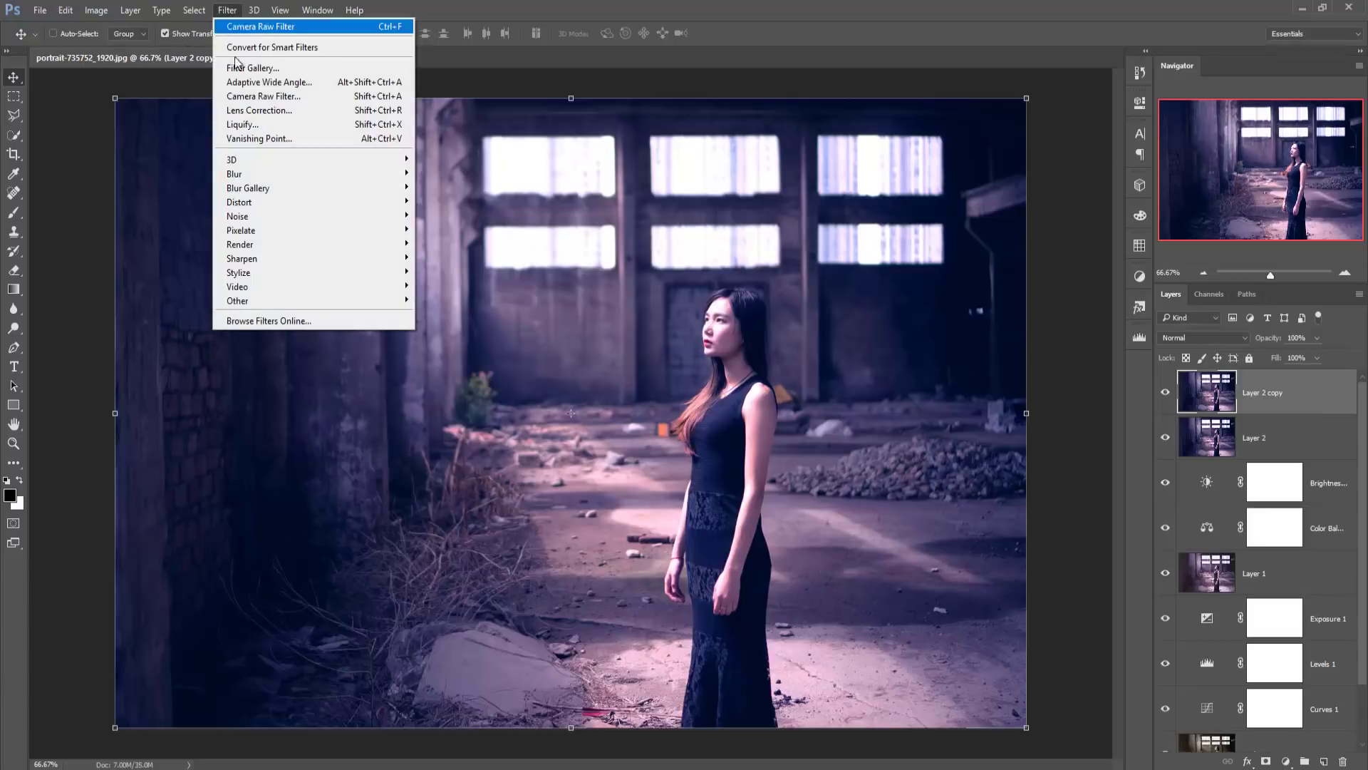
left_click(241, 96)
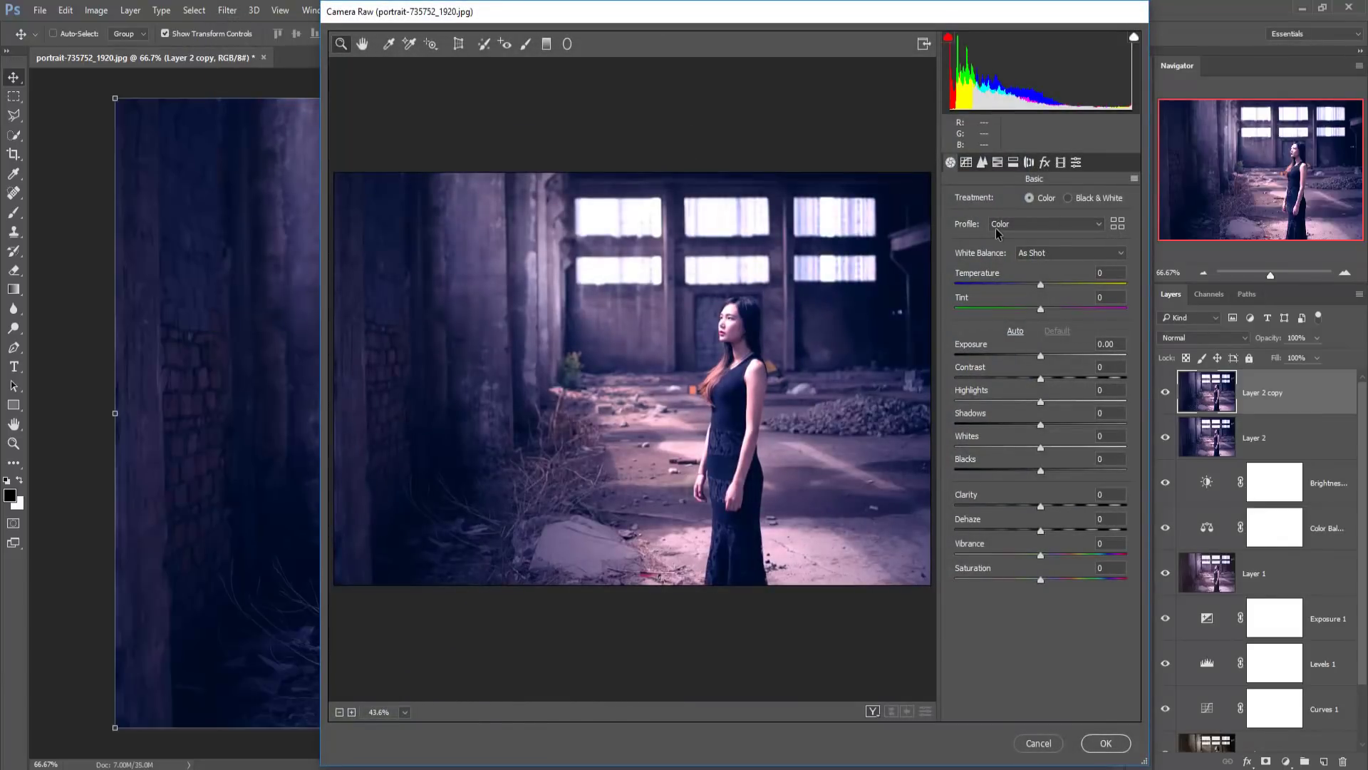
left_click(985, 163)
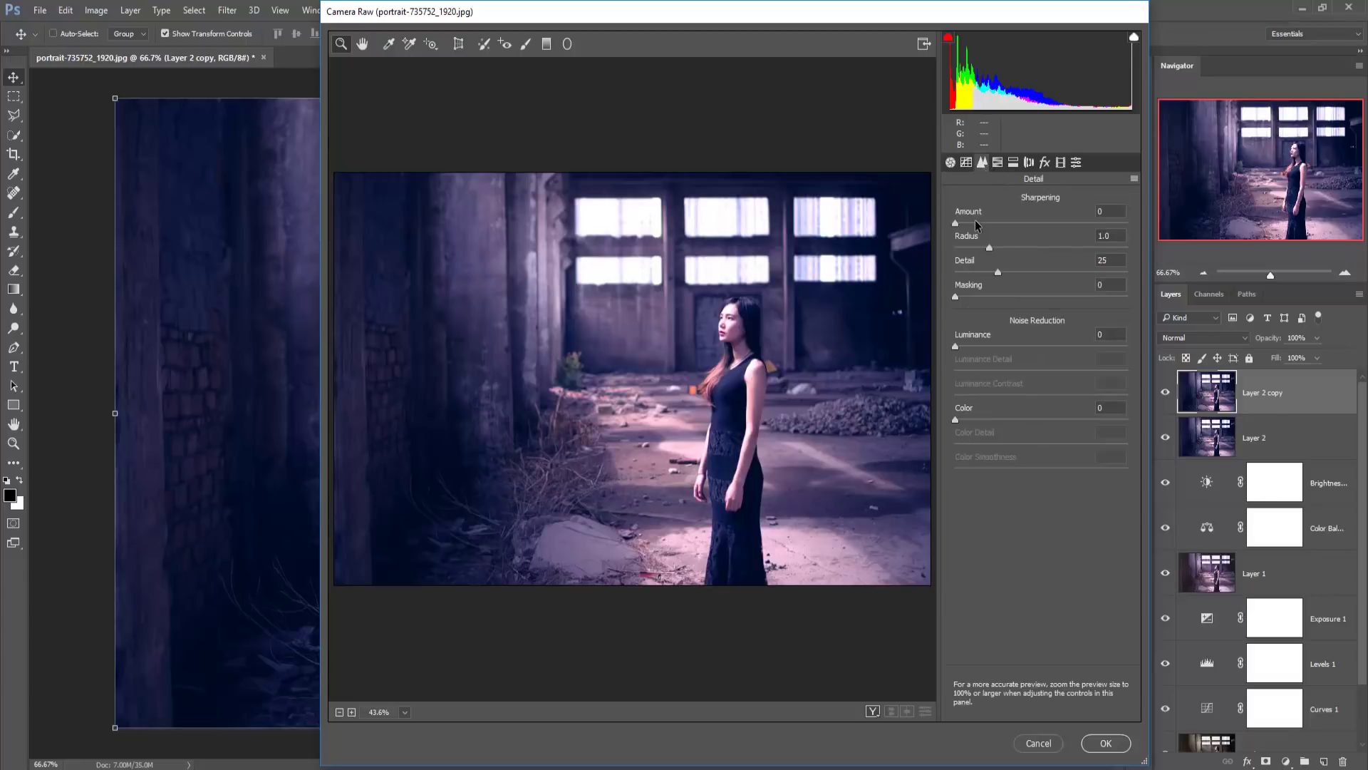
left_click_drag(955, 224, 981, 232)
Preview the Camera Raw color and creative presets and apply the Flat & Green preset.
left_click(1075, 163)
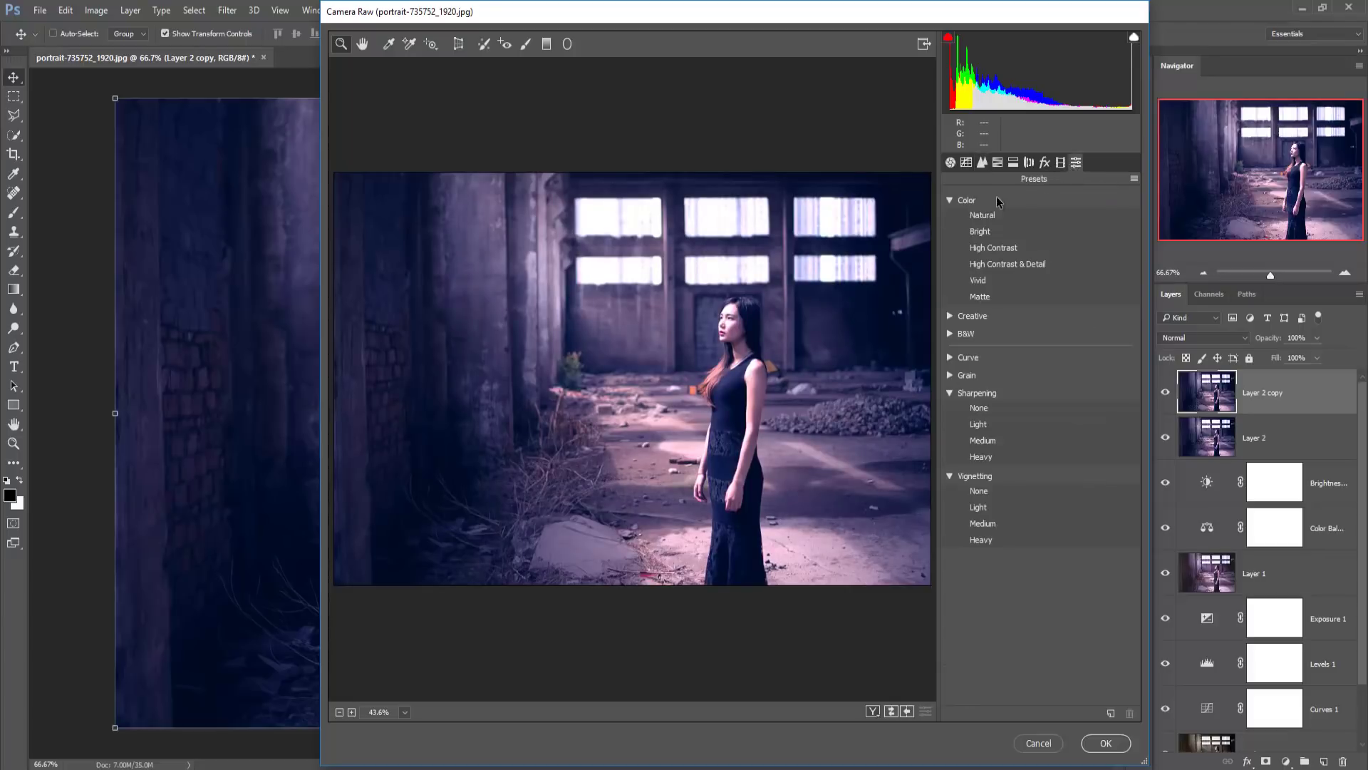
left_click(982, 231)
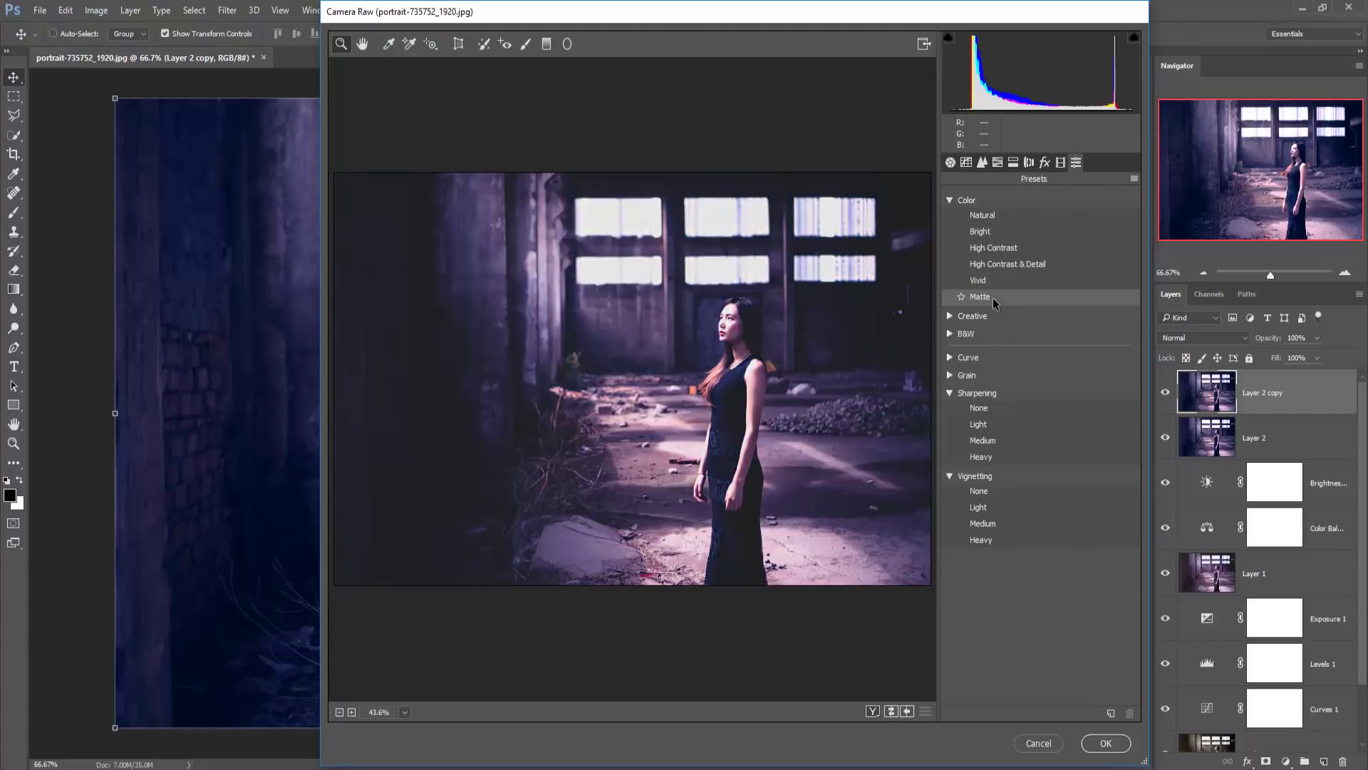
left_click(951, 317)
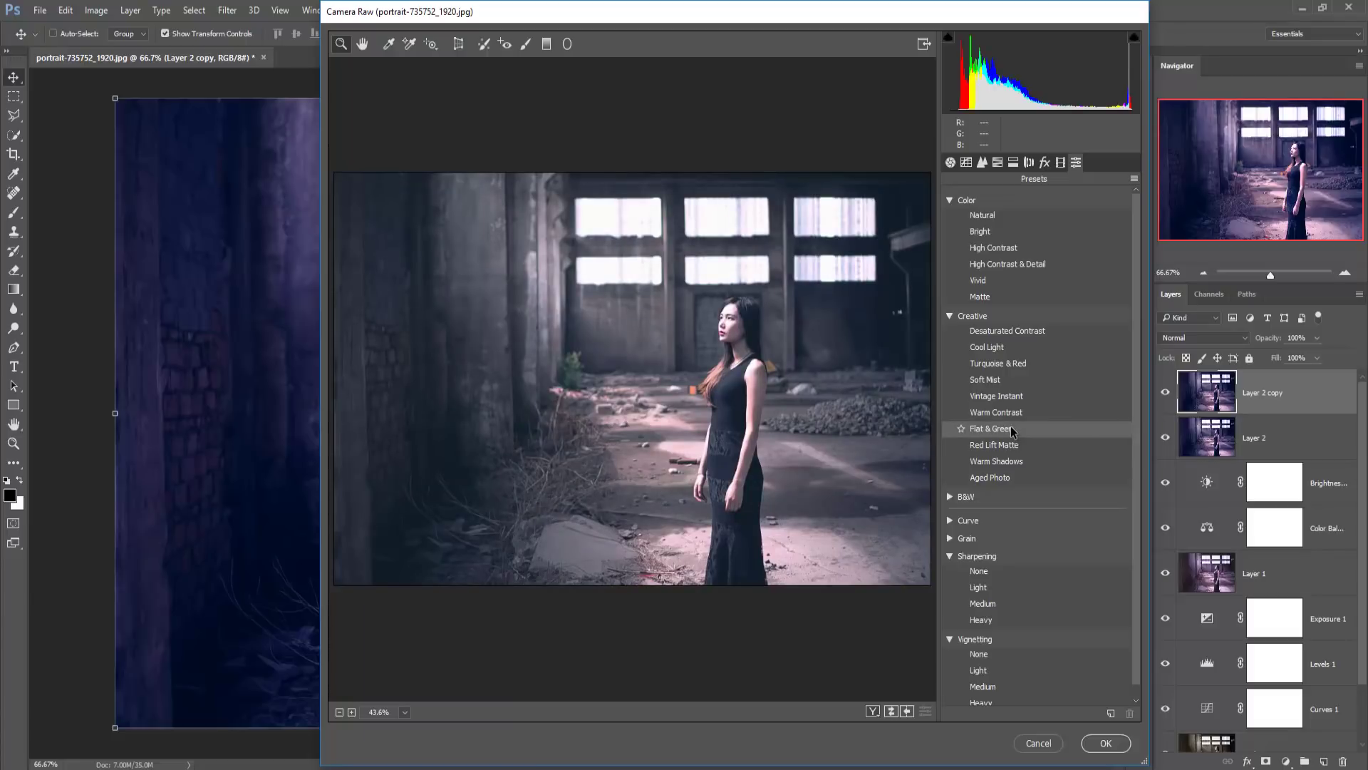
left_click(1011, 429)
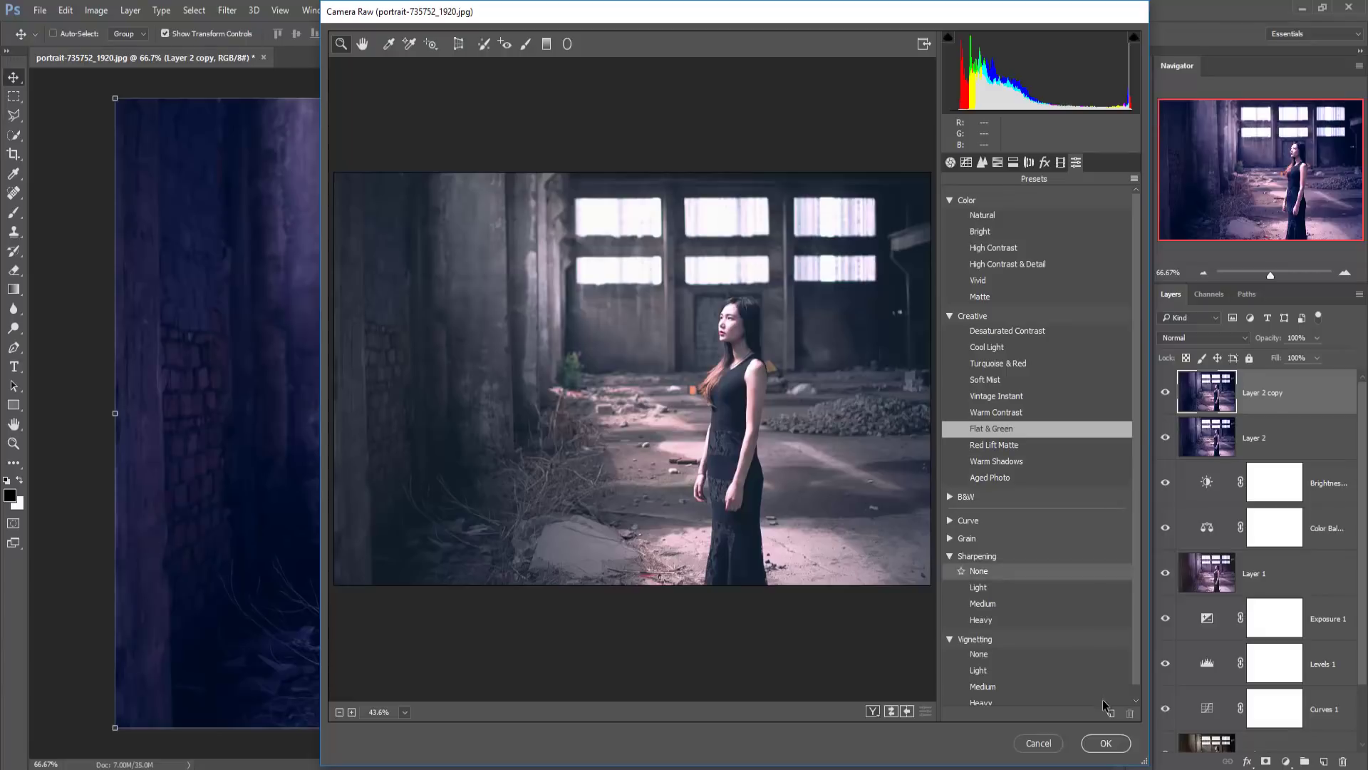
In the basic Camera Raw adjustments, set contrast to +16 and temperature to -27.
left_click(951, 163)
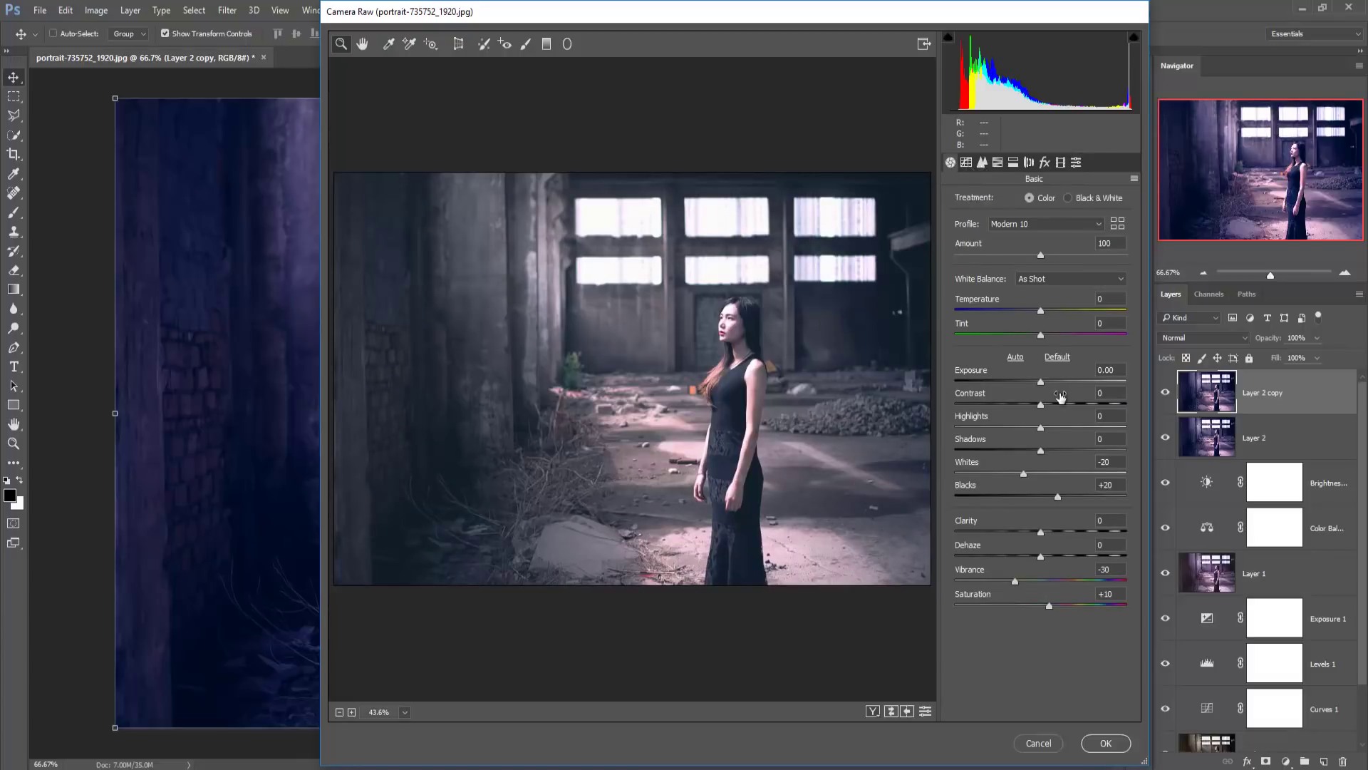
left_click_drag(1041, 404, 1054, 405)
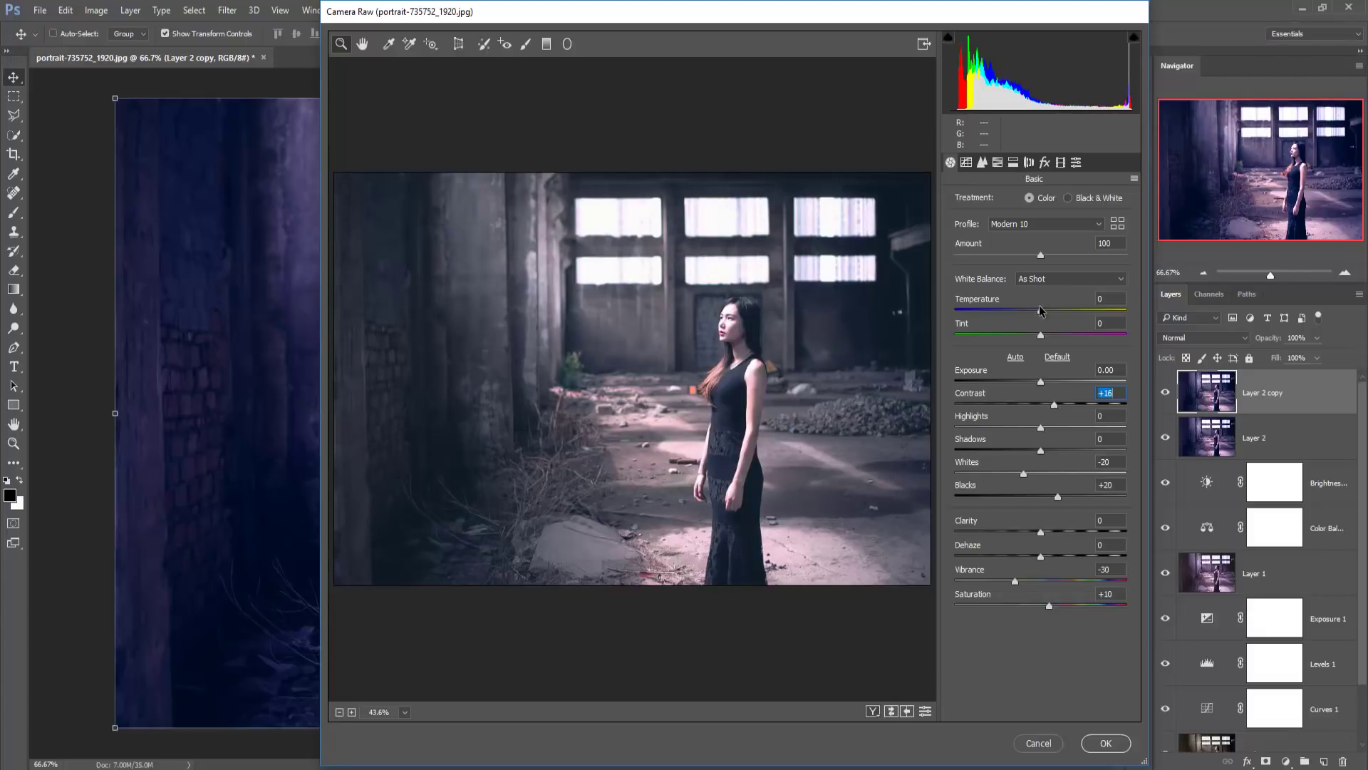
left_click_drag(1041, 314, 1019, 309)
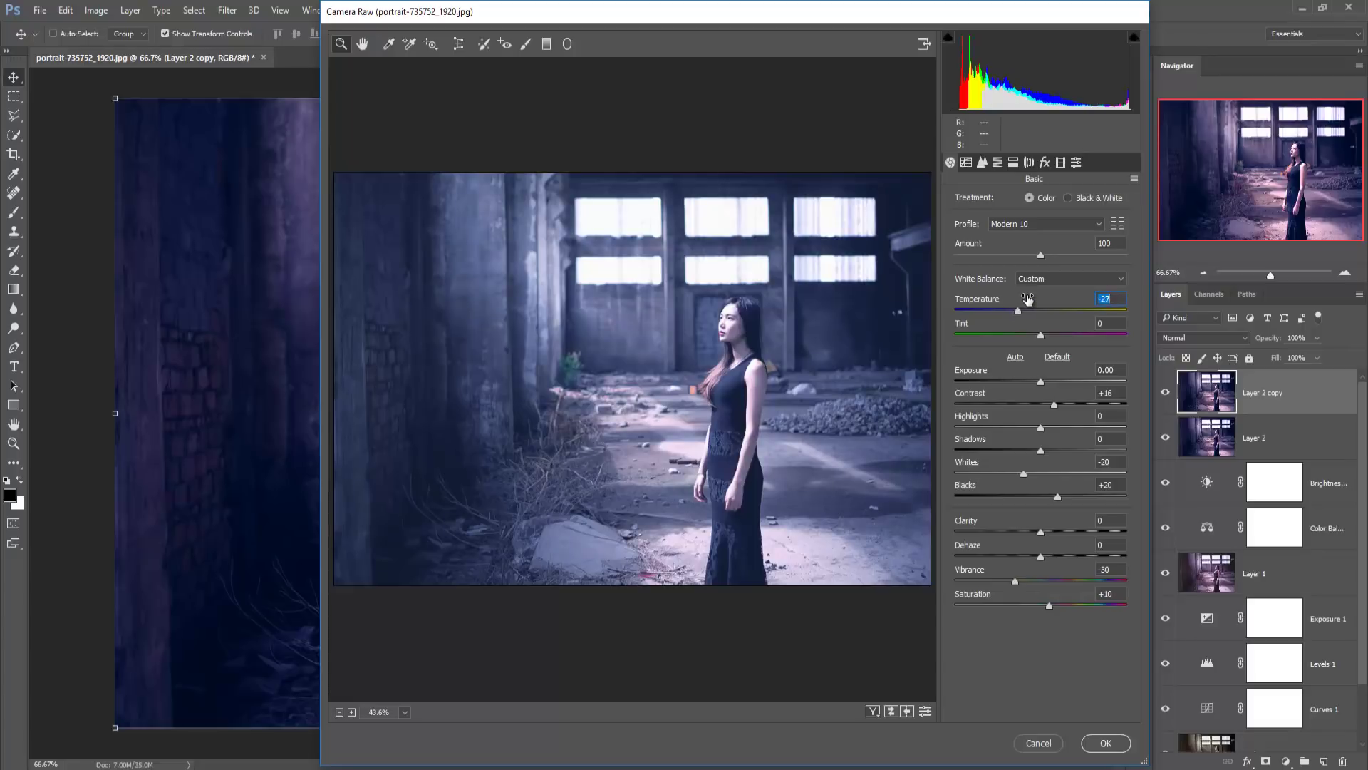
Add film grain with an amount of 40 and a post-crop vignette with an amount of -9.
left_click(1045, 164)
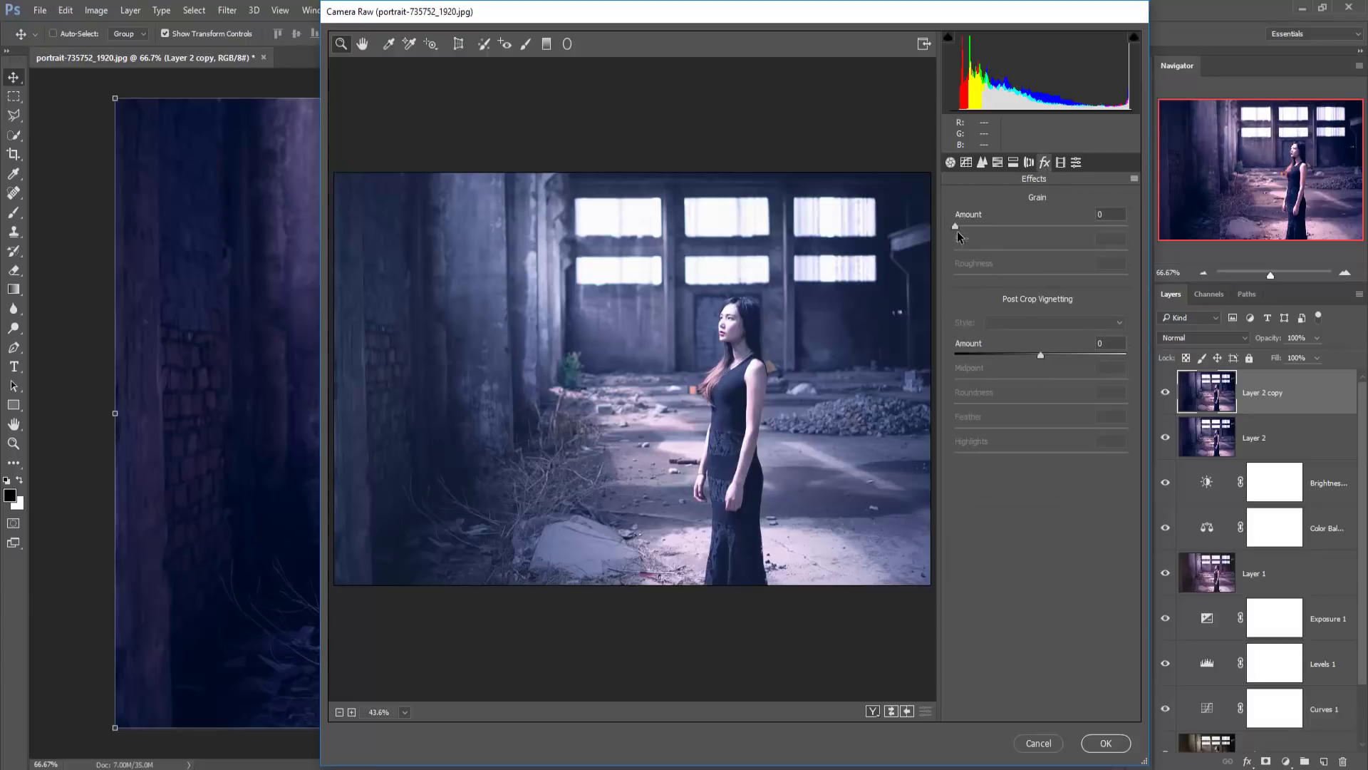
left_click_drag(955, 225, 982, 230)
key("Down")
mouse_move(1039, 354)
left_mouse_down()
mouse_move(1019, 355)
mouse_move(1053, 358)
mouse_move(1032, 356)
left_mouse_up()
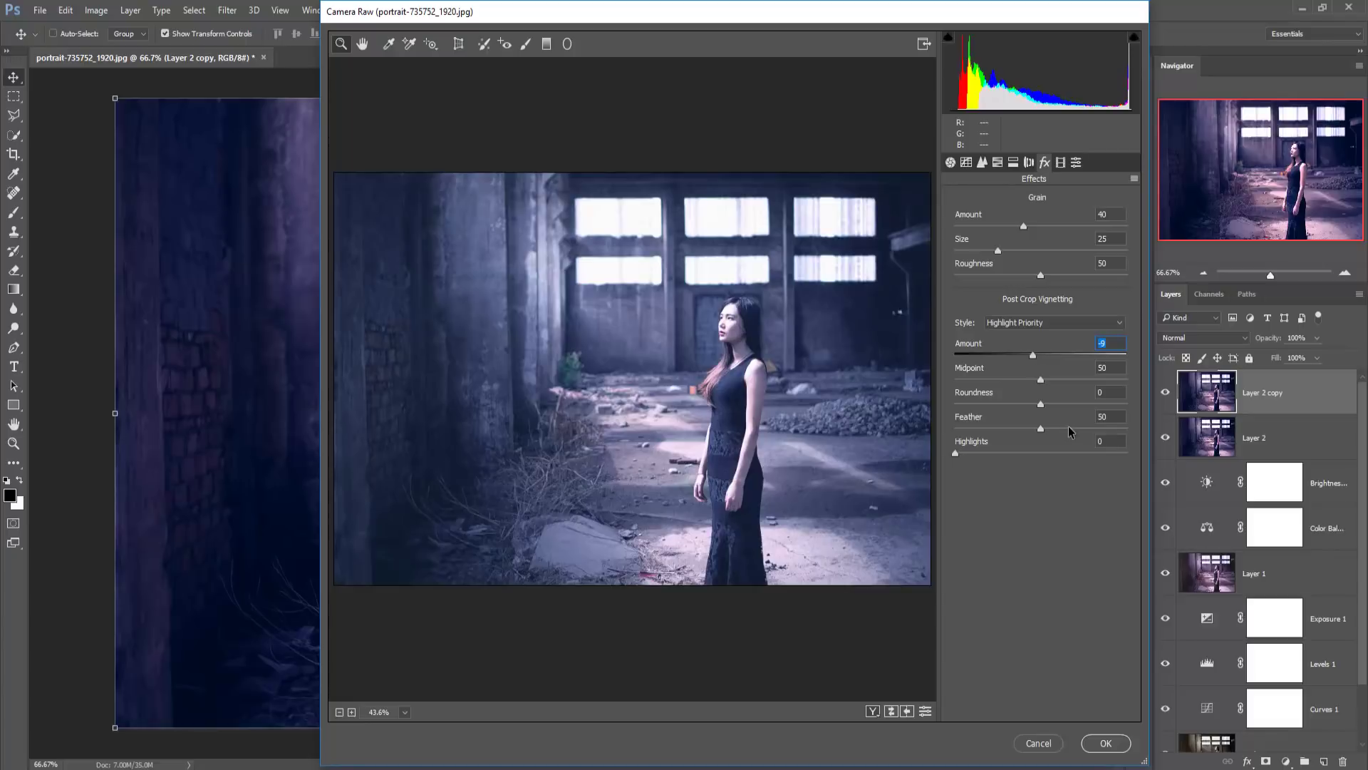
Lower the highlights to -62 and apply the Camera Raw Filter to the layer.
left_click(1075, 166)
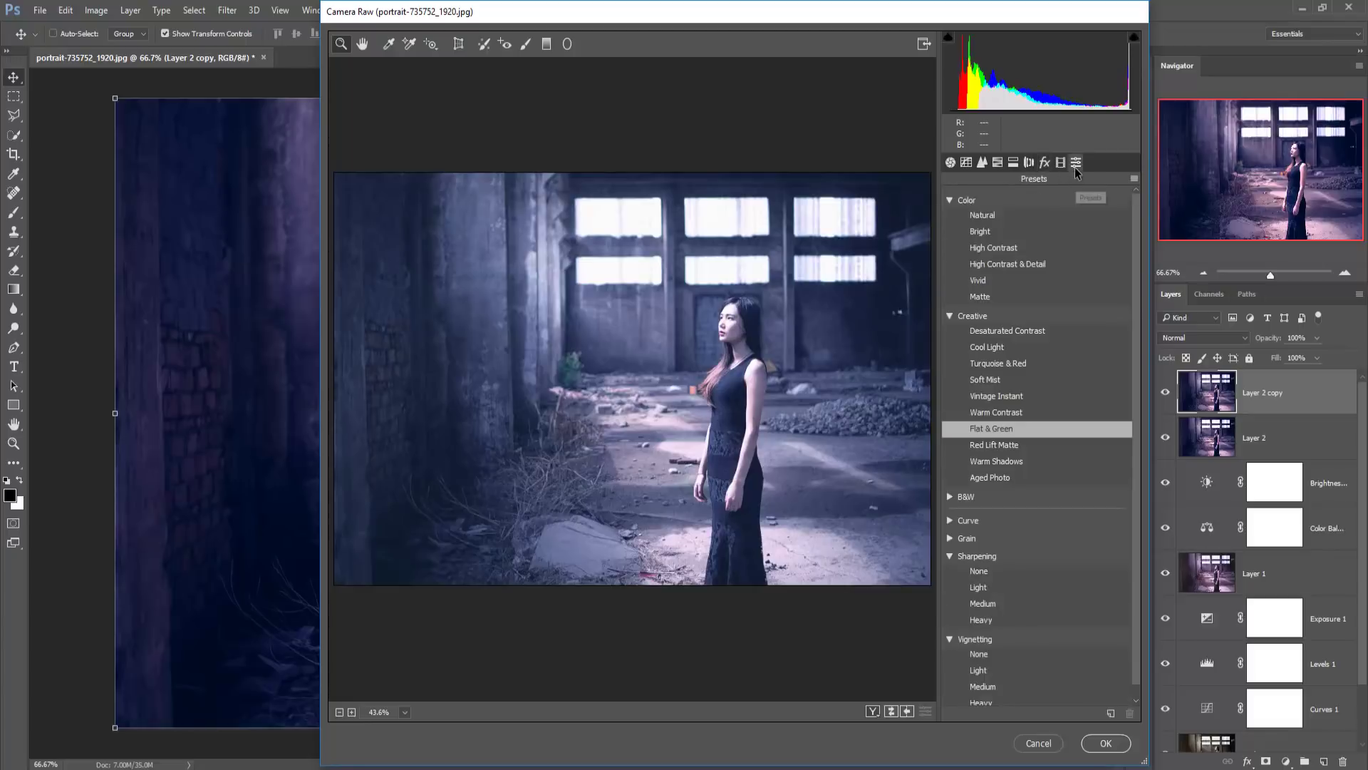
left_click(954, 166)
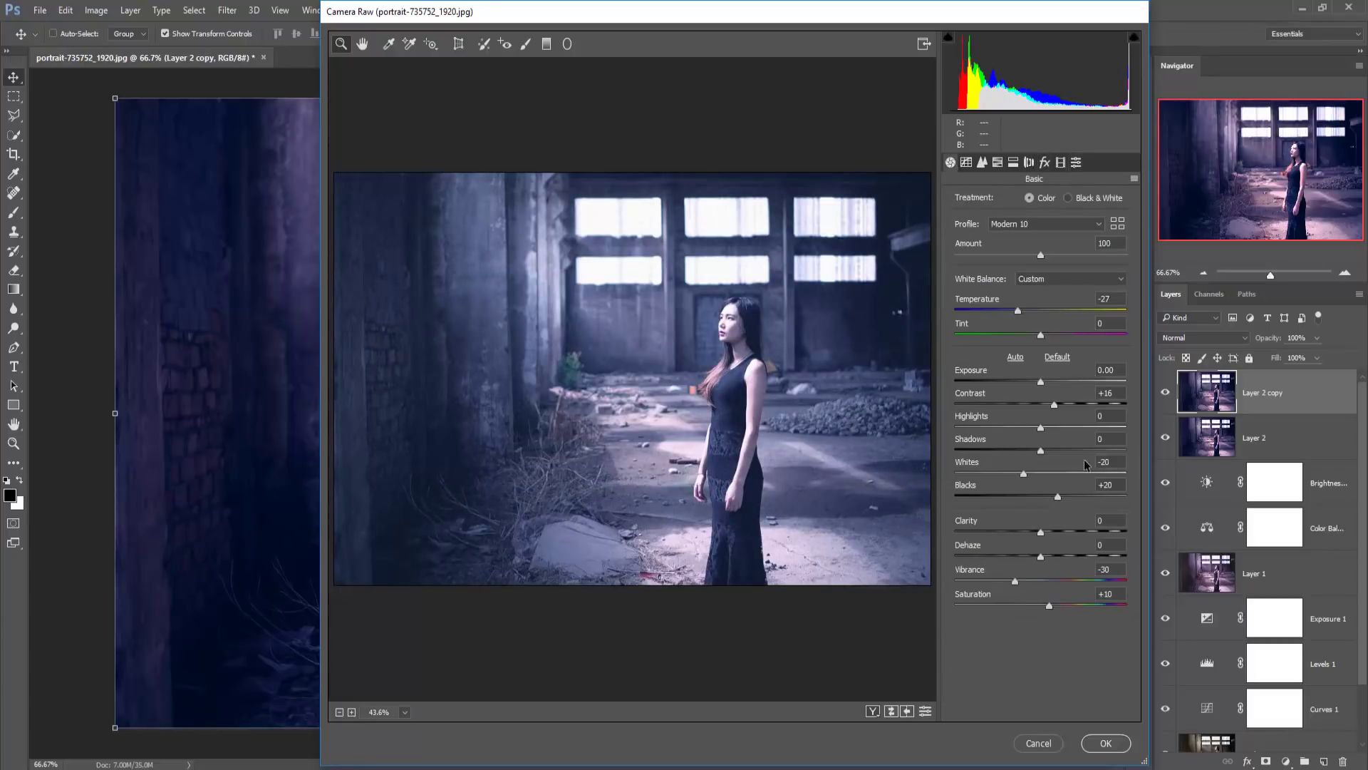
left_click_drag(1039, 428, 989, 436)
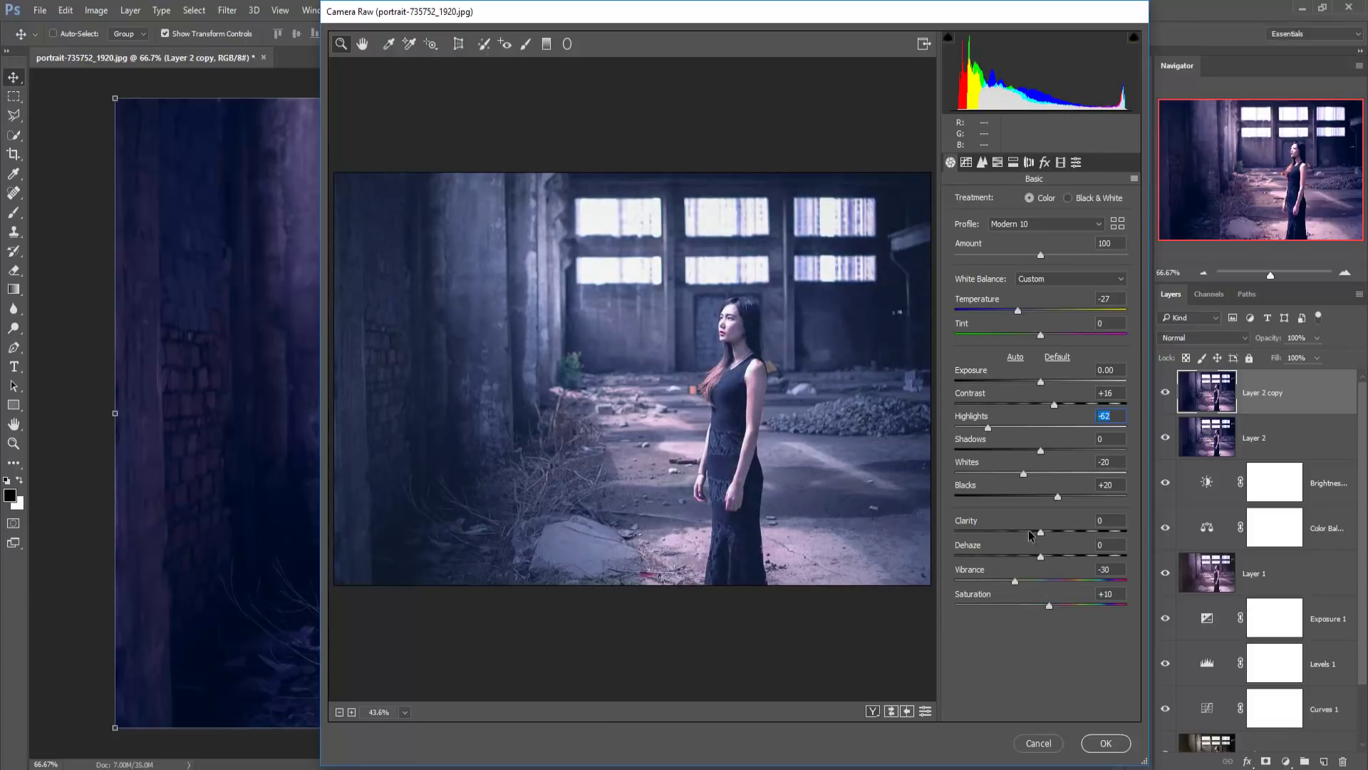
left_click(1097, 747)
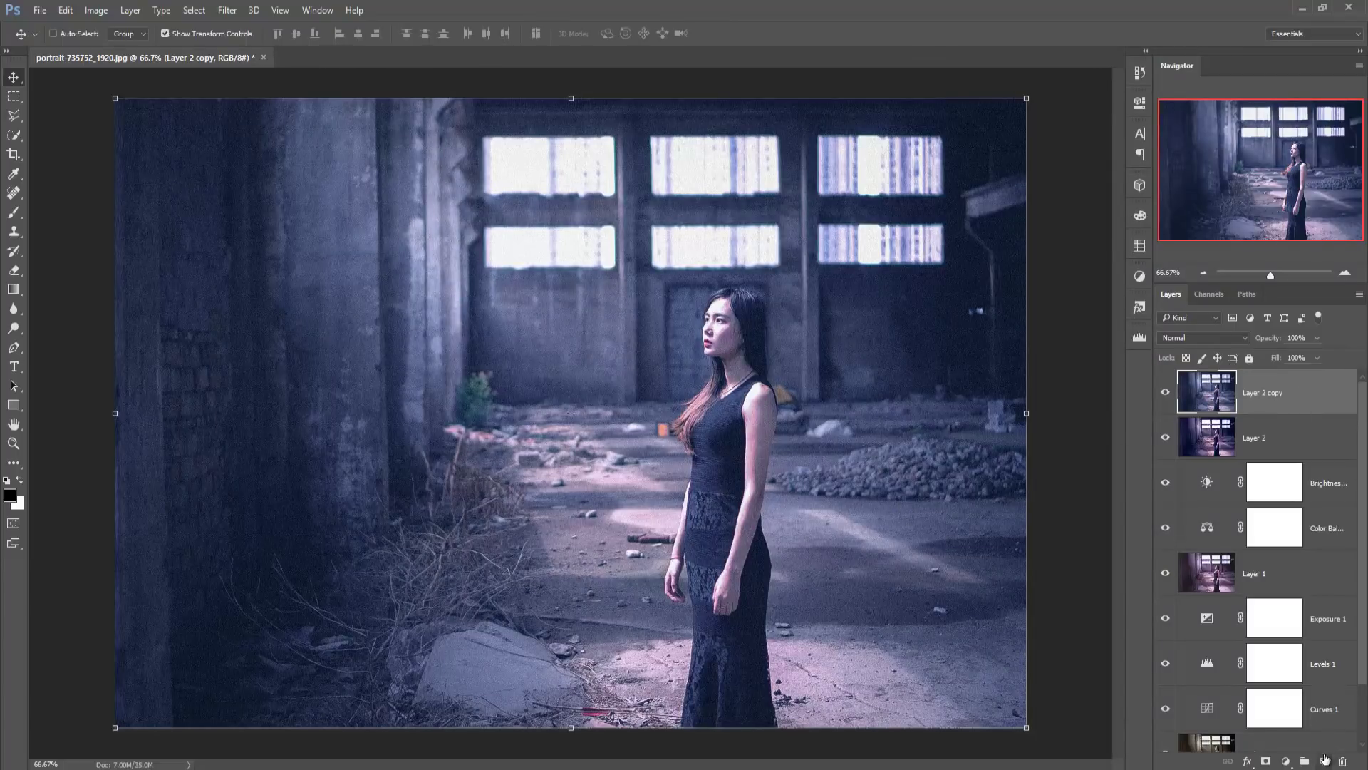
Create a new empty layer on top and choose the 2119 px light-ray brush preset for the Brush tool.
left_click(1324, 761)
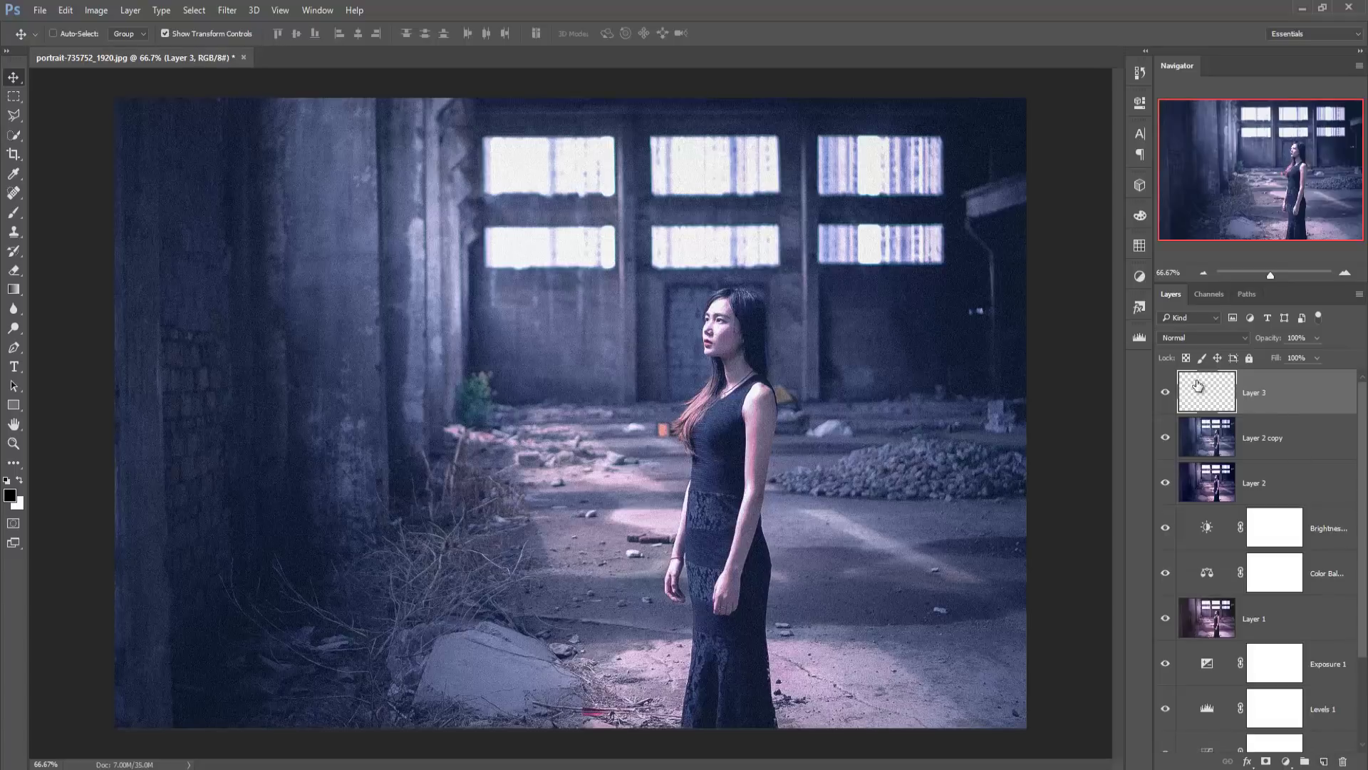
left_click(14, 212)
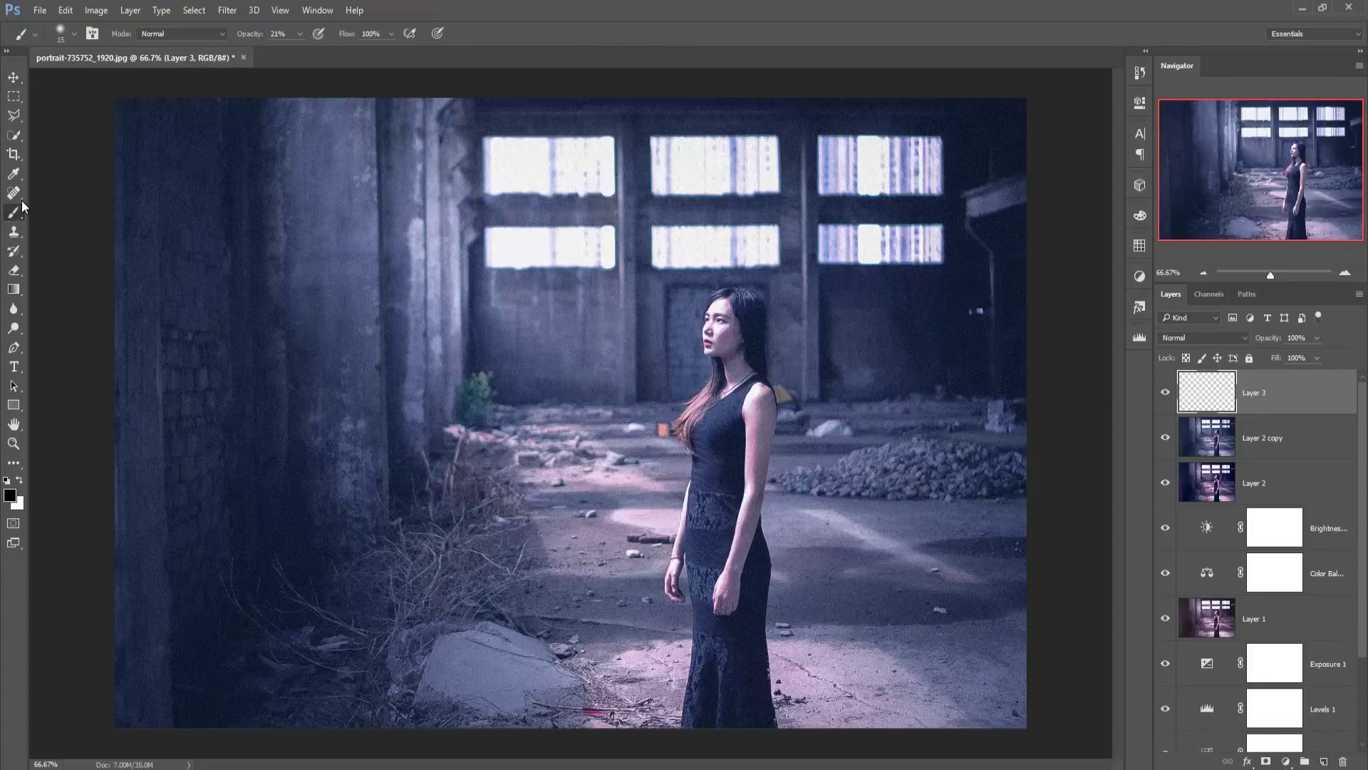
left_click(74, 33)
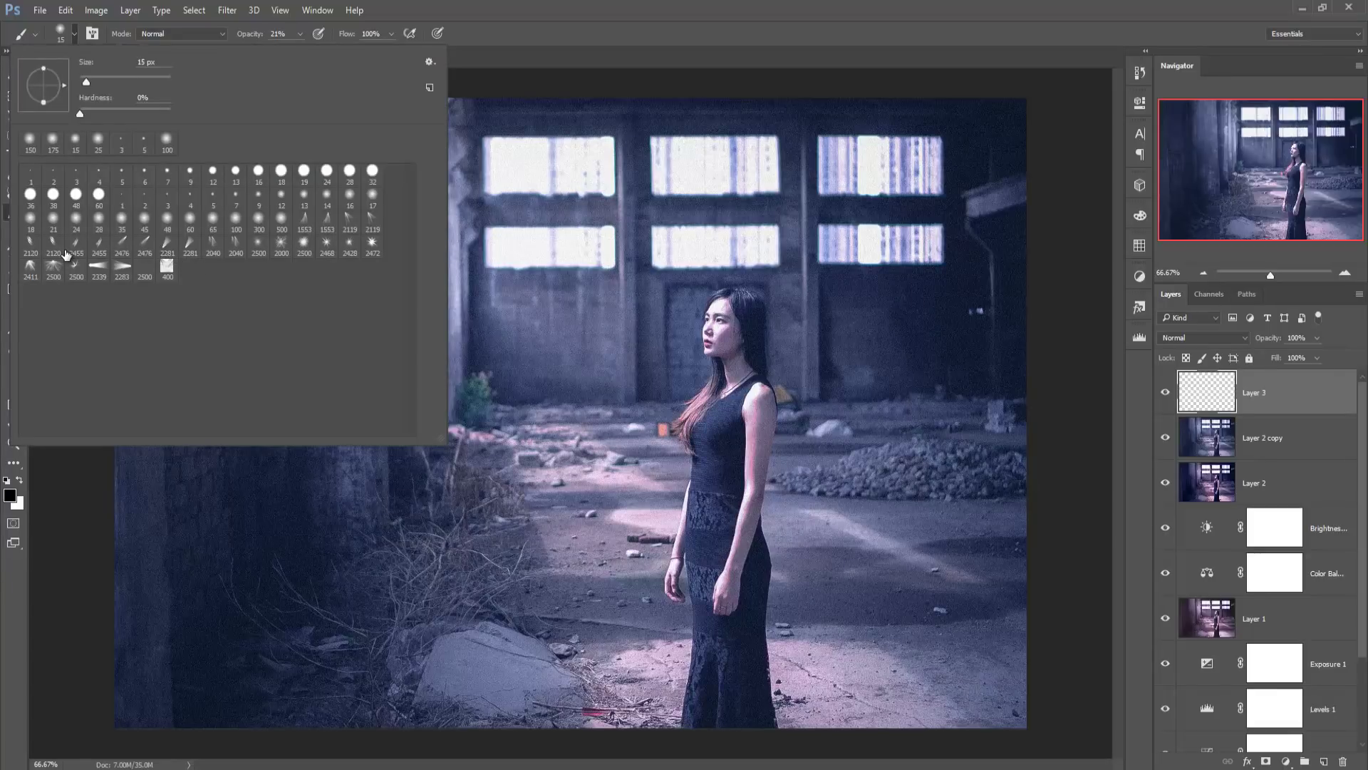
left_click(370, 223)
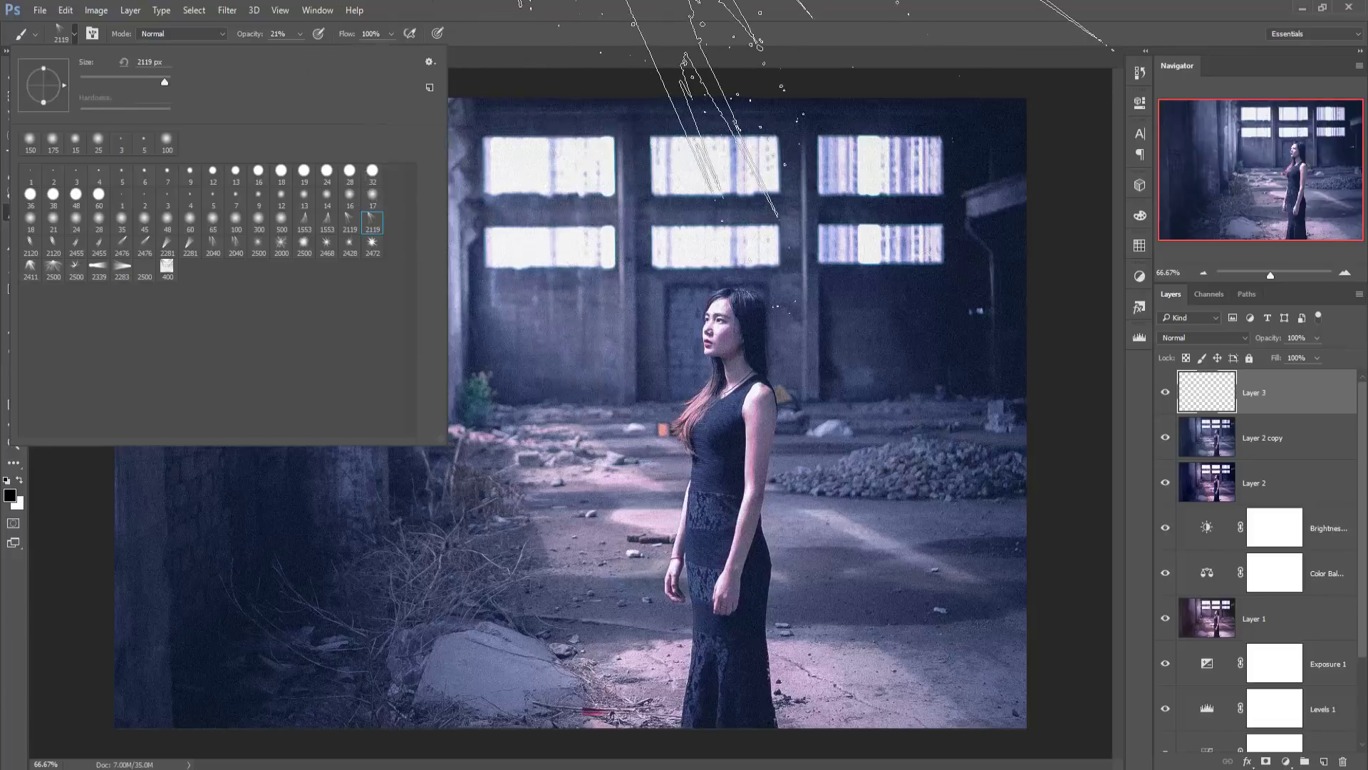
left_click(706, 92)
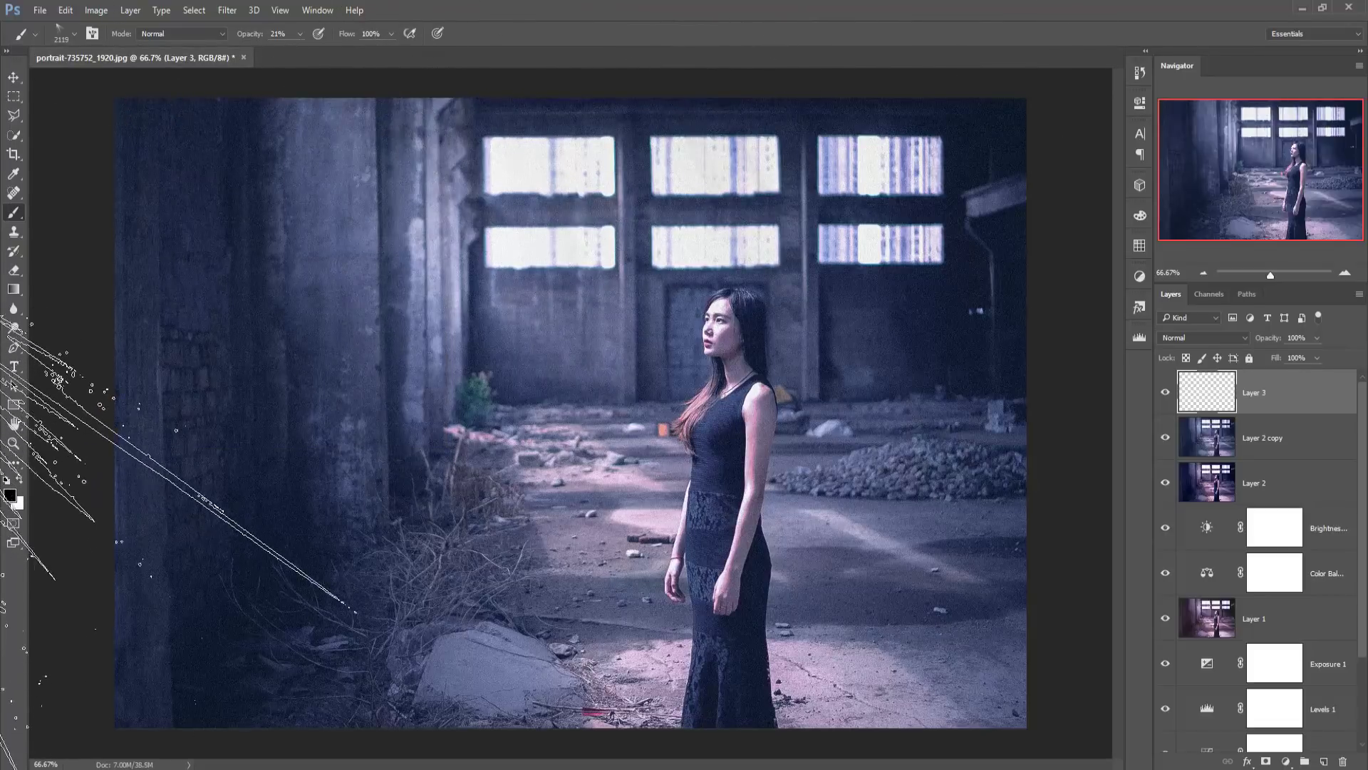
Make white the foreground color and set the brush opacity to 100%.
left_click(20, 480)
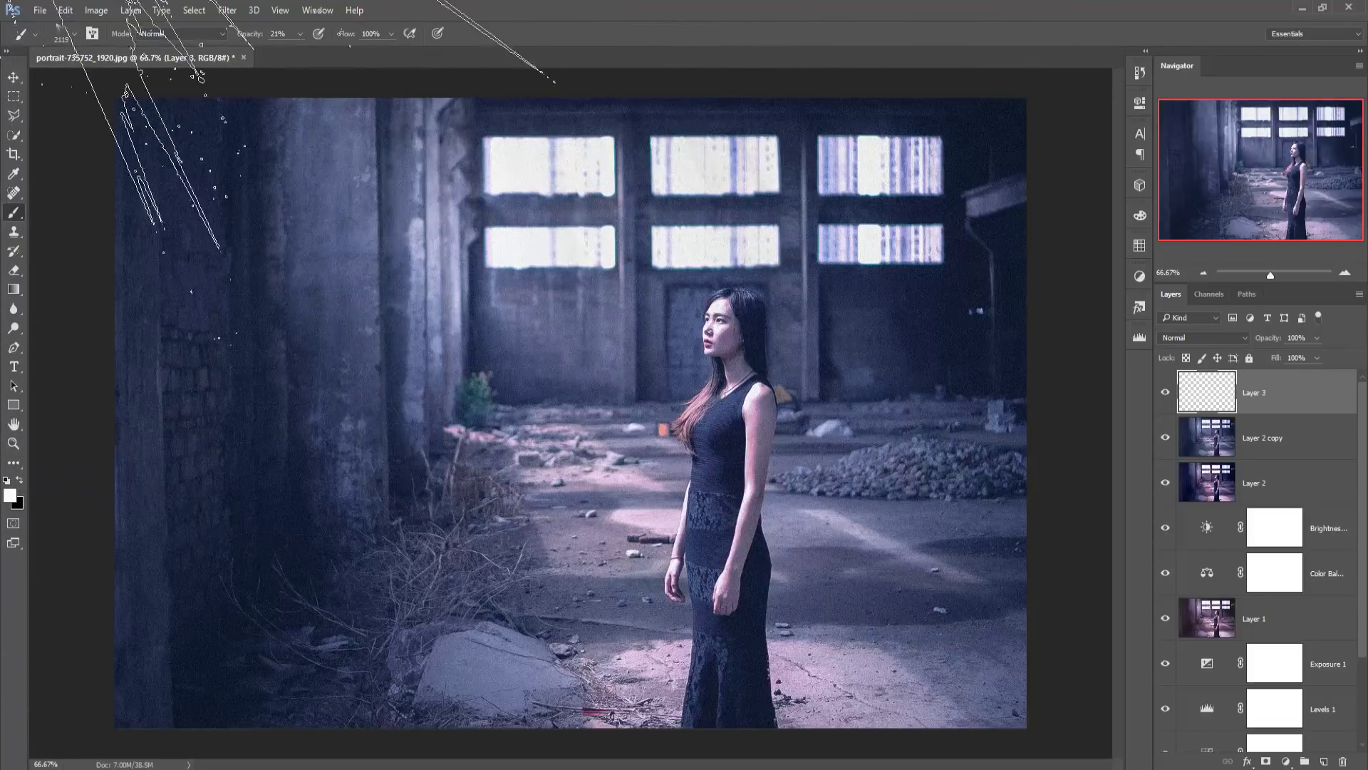
left_click(300, 33)
left_click_drag(298, 51, 402, 57)
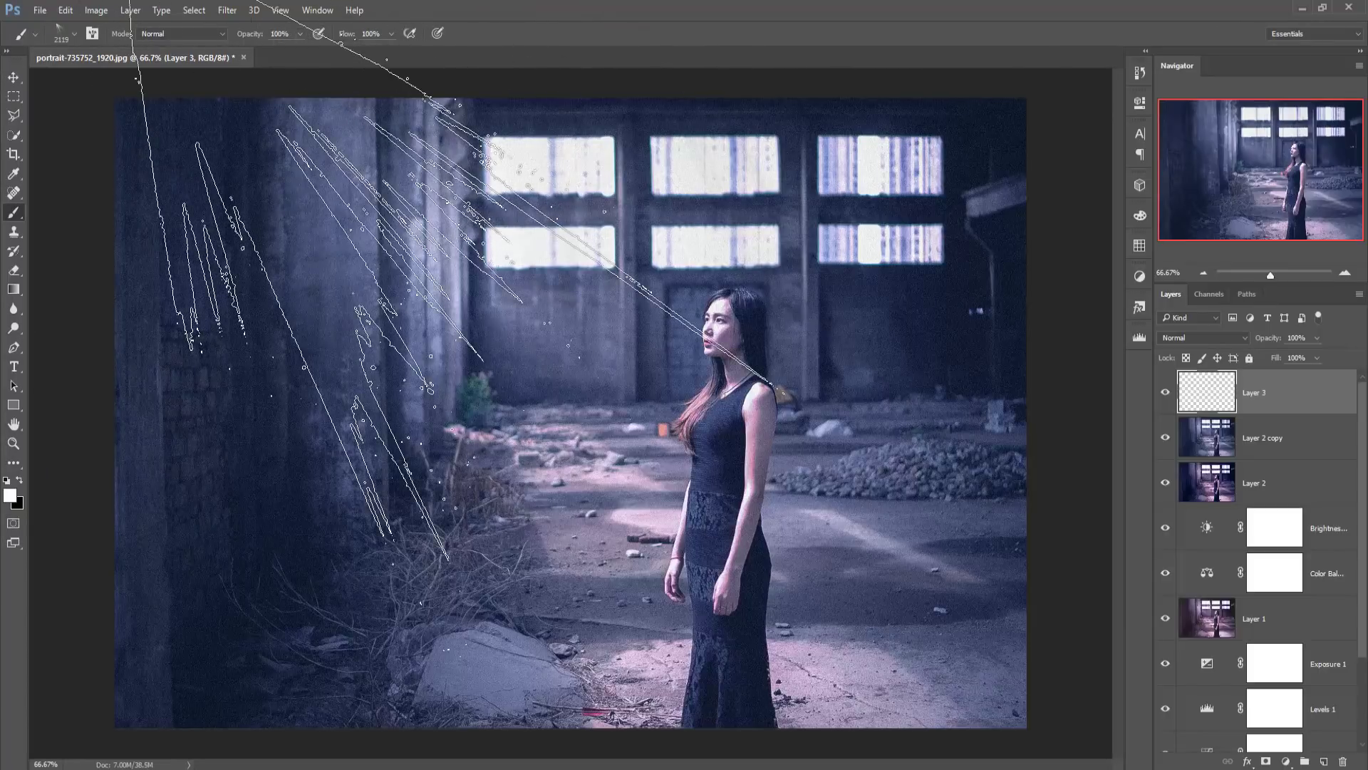
Rotate the light-ray brush tip slightly counterclockwise and stamp white rays fanning out from the photo's upper-left corner.
right_click(510, 370)
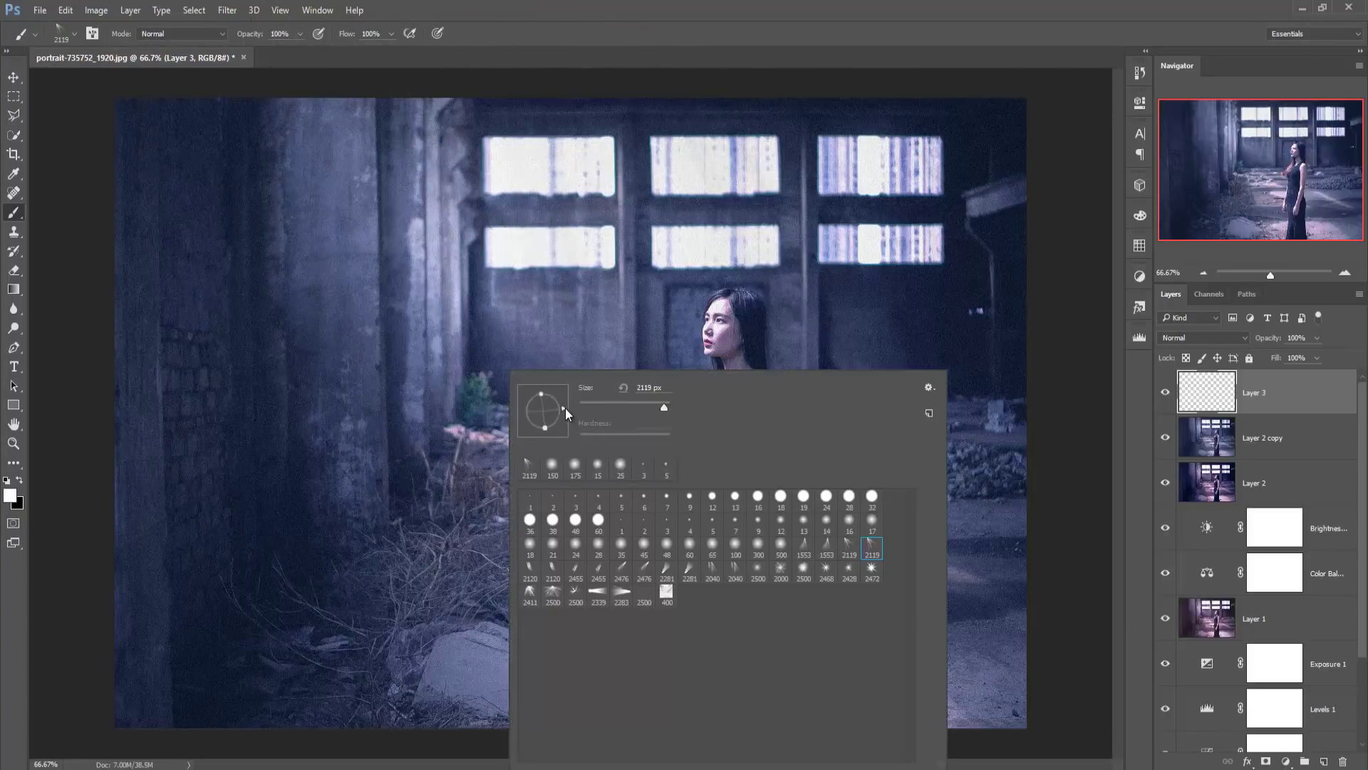
left_click_drag(565, 407, 563, 405)
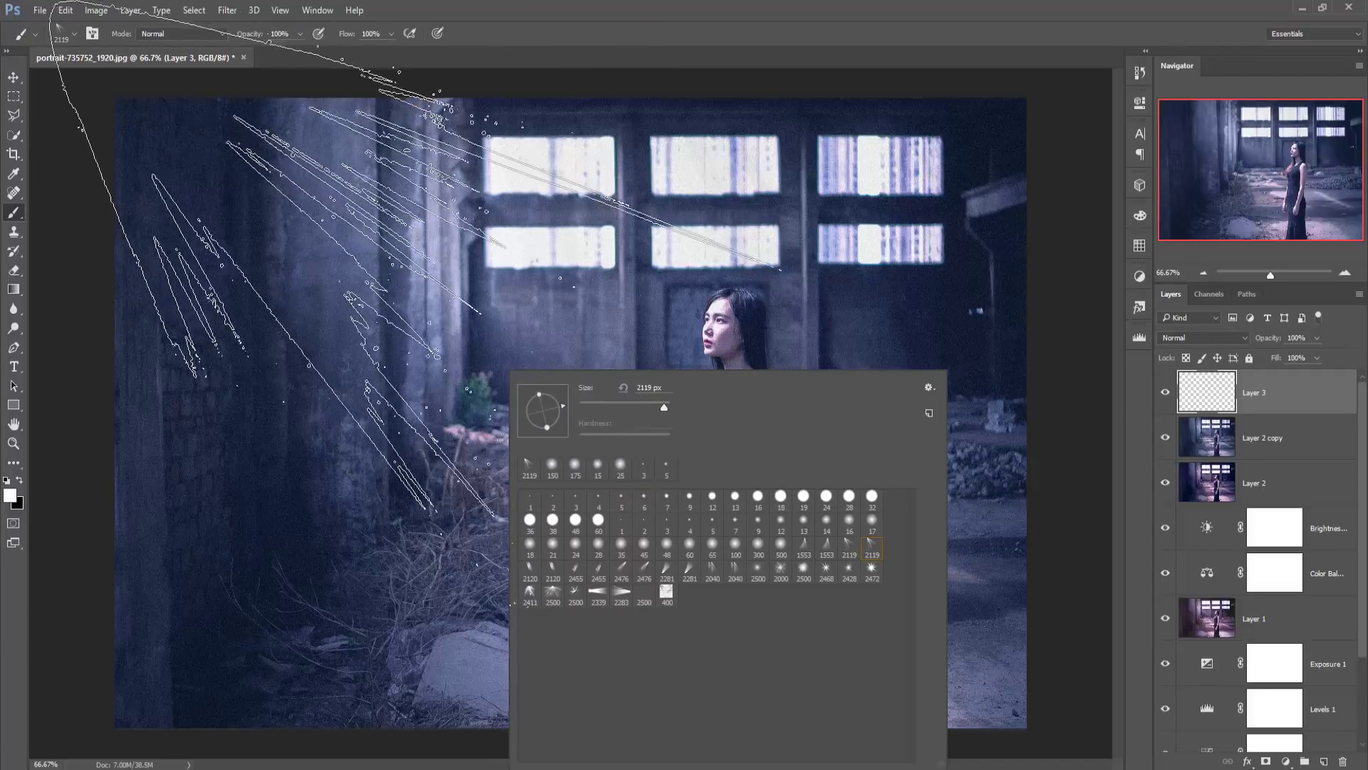
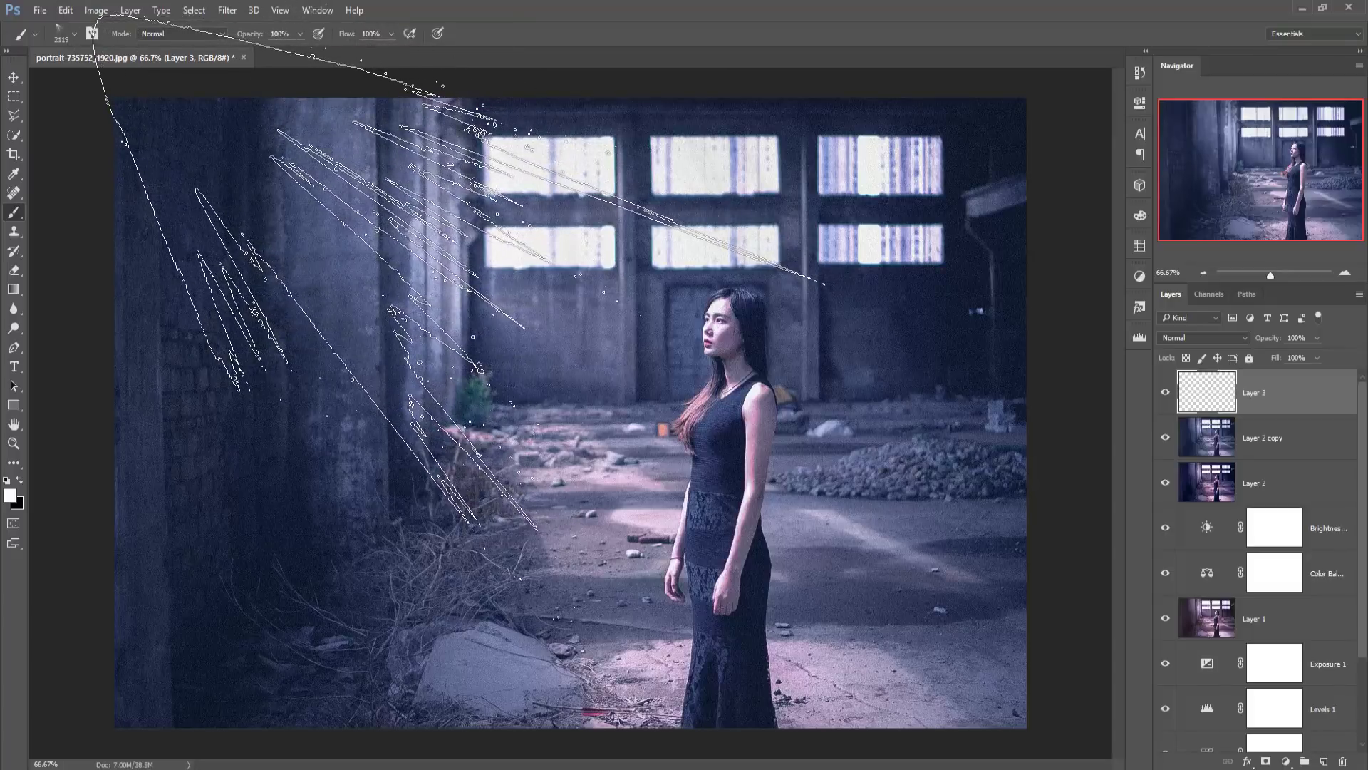
left_click(460, 271)
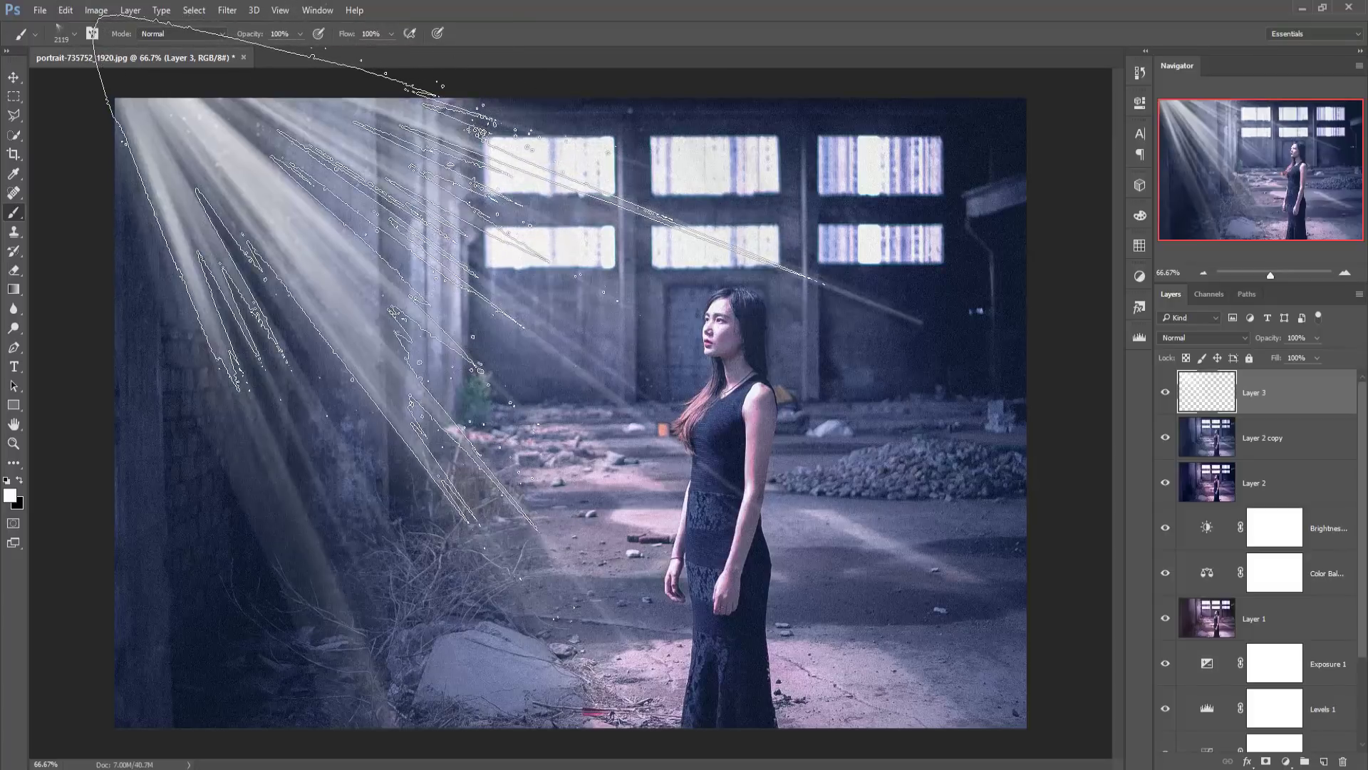
Rotate the light-ray layer to -4.20° and stretch its height to 108.59%.
left_click(14, 79)
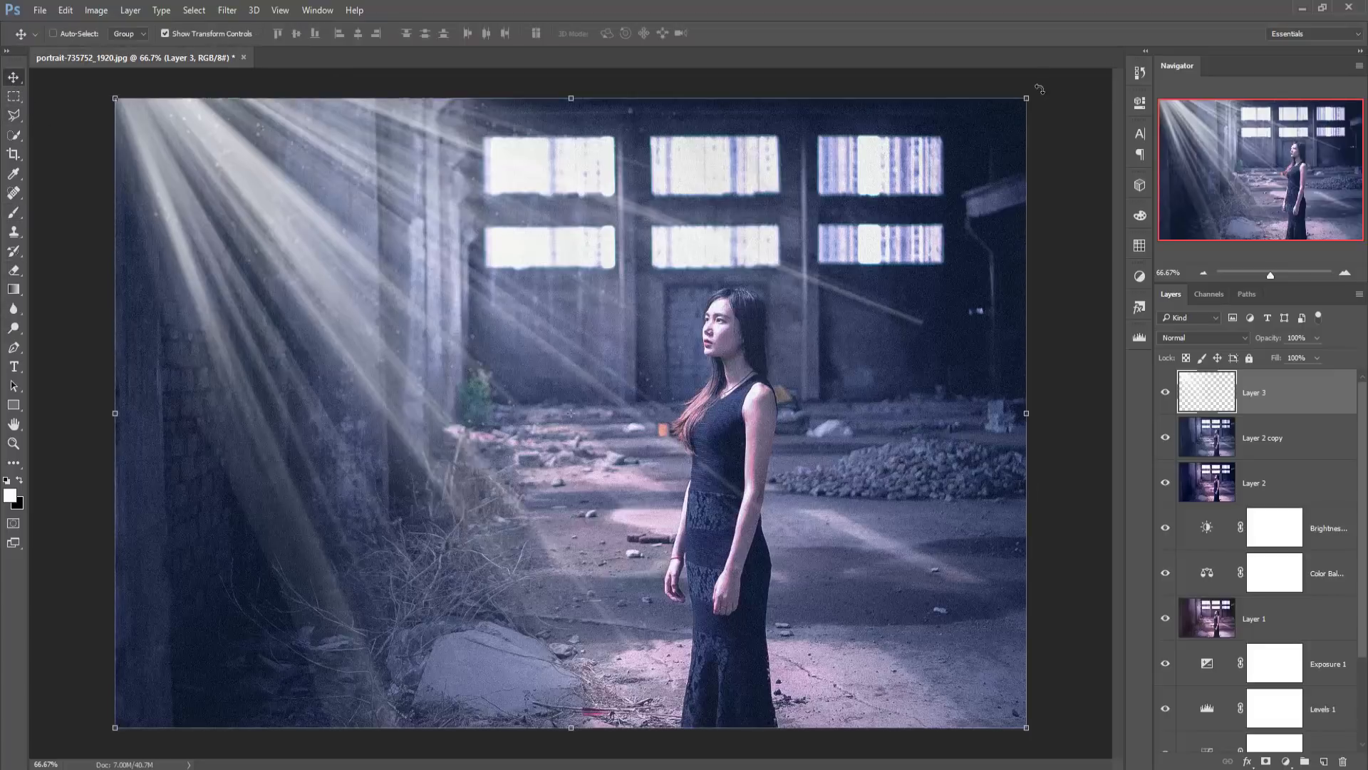
left_click_drag(1039, 88, 1024, 52)
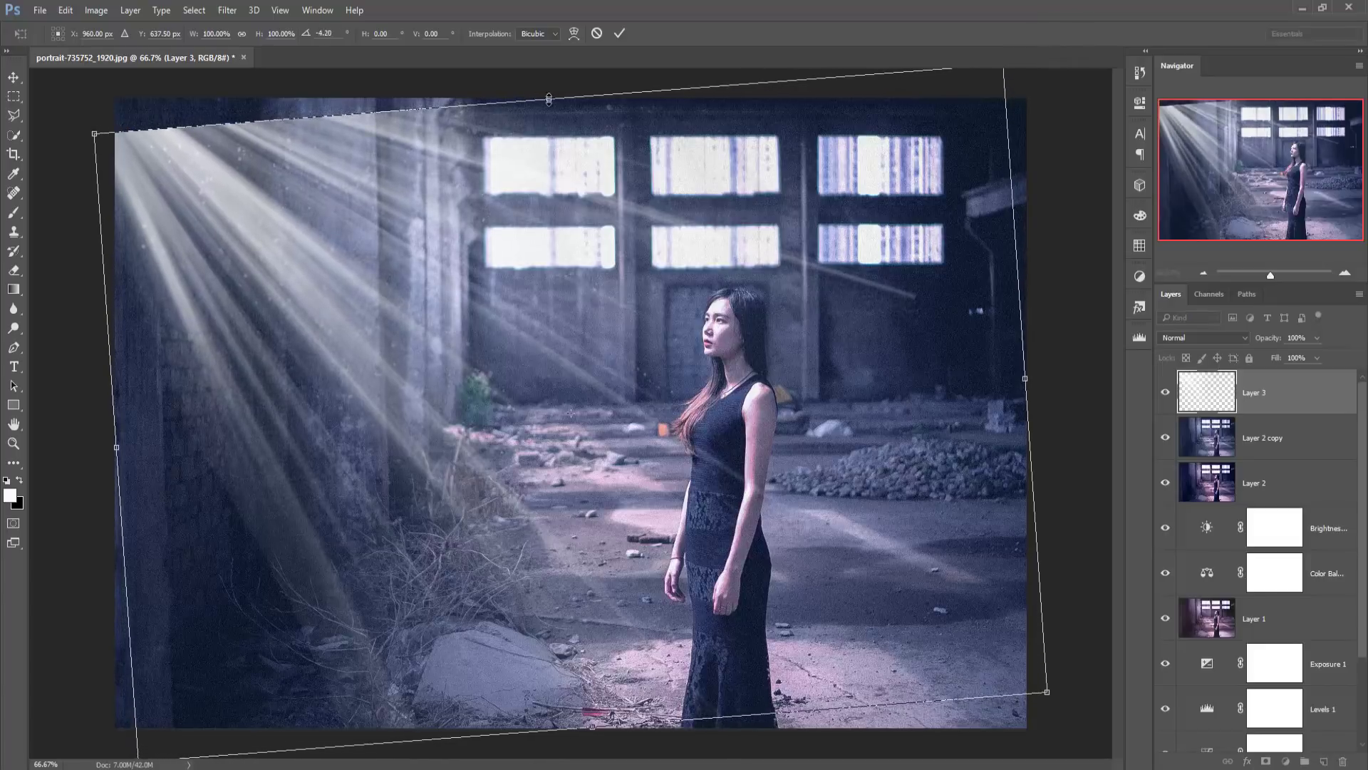
left_click_drag(549, 97, 544, 72)
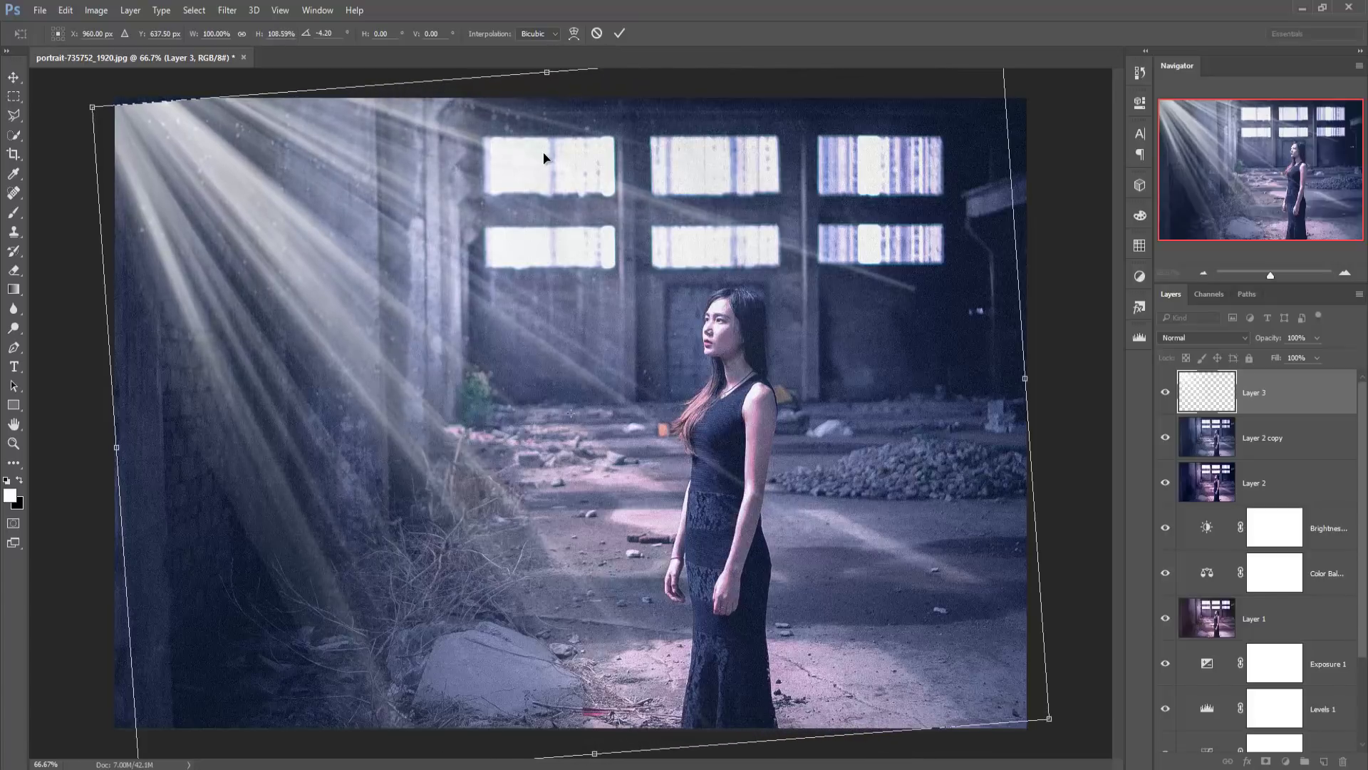
Rotate the light rays to -21.50°, reposition them so they stream in from the photo's upper-left corner, and apply the transform.
left_click_drag(675, 462, 711, 298)
left_click_drag(698, 417, 653, 366)
left_click_drag(1050, 527, 1117, 339)
left_click_drag(629, 414, 555, 392)
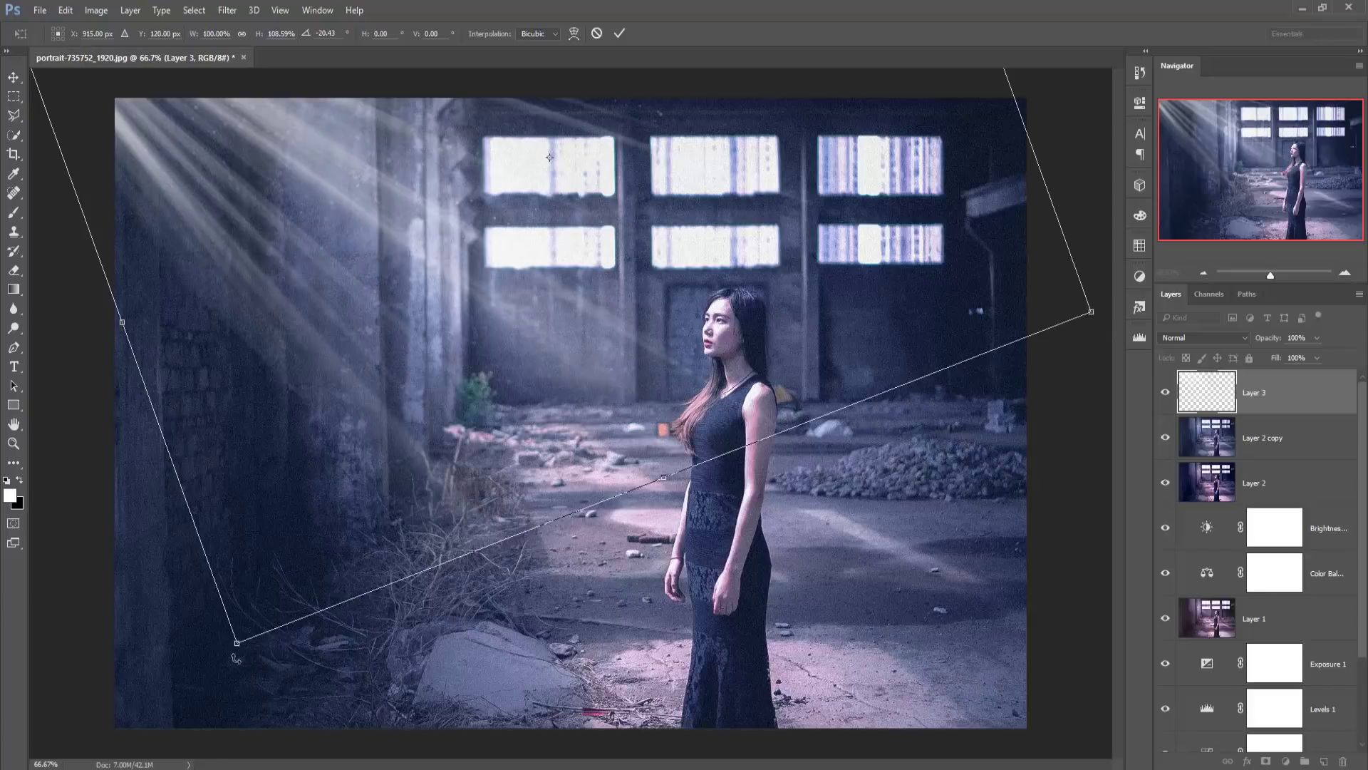
left_click_drag(236, 659, 249, 647)
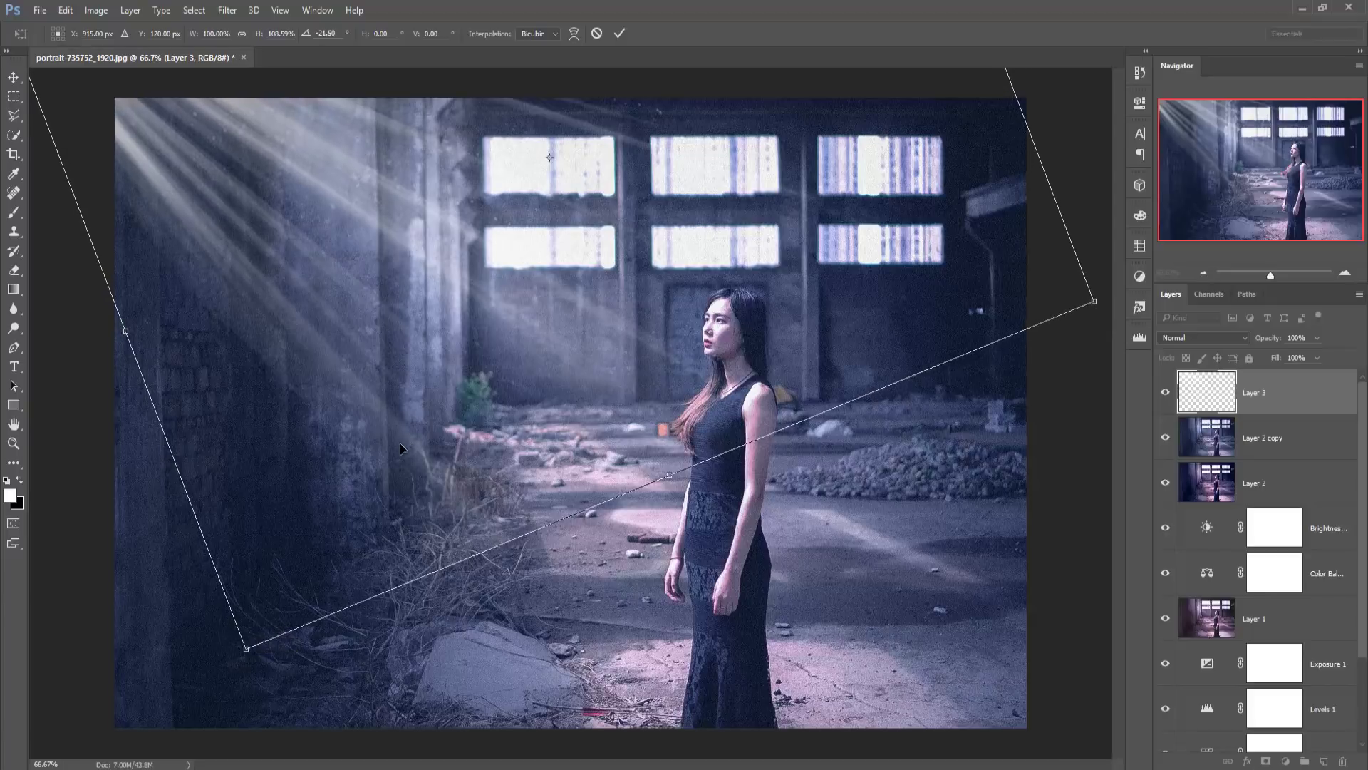
left_click_drag(399, 447, 450, 534)
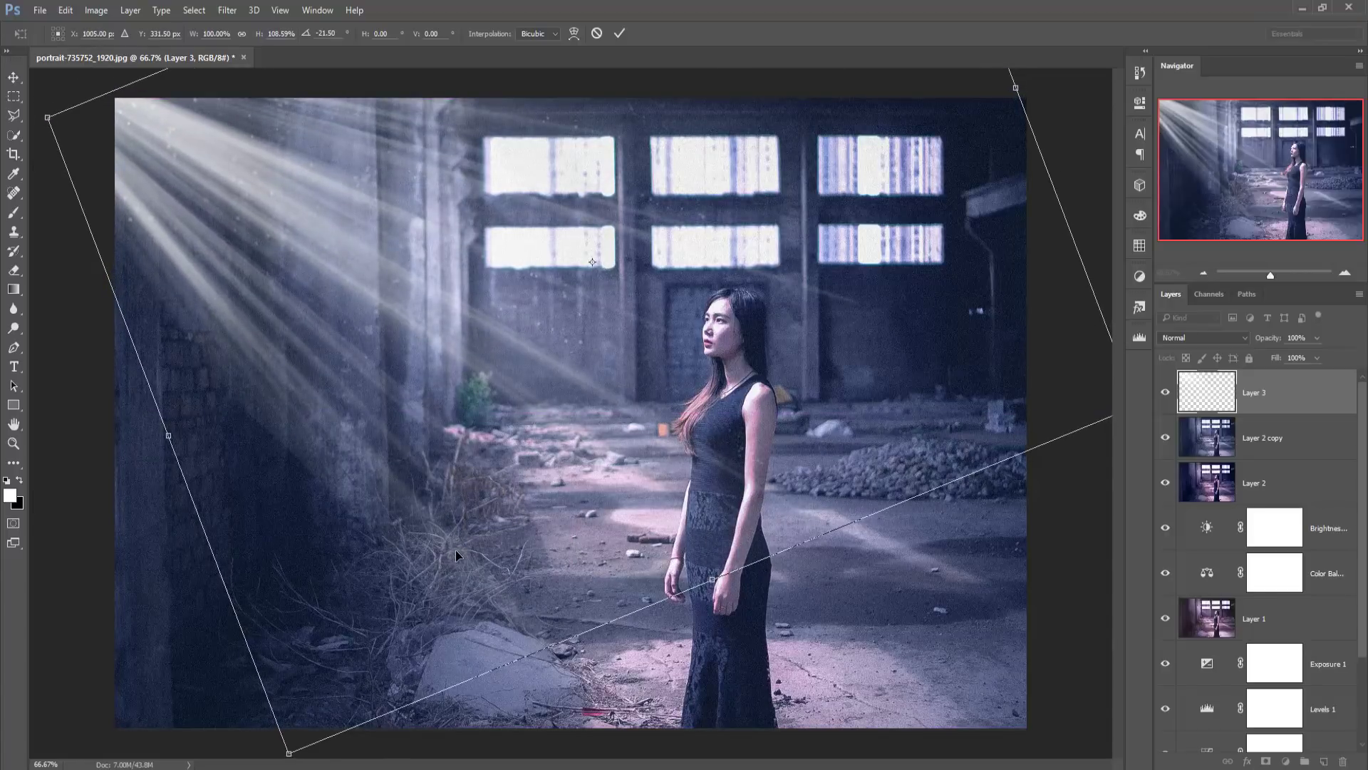
left_click(617, 36)
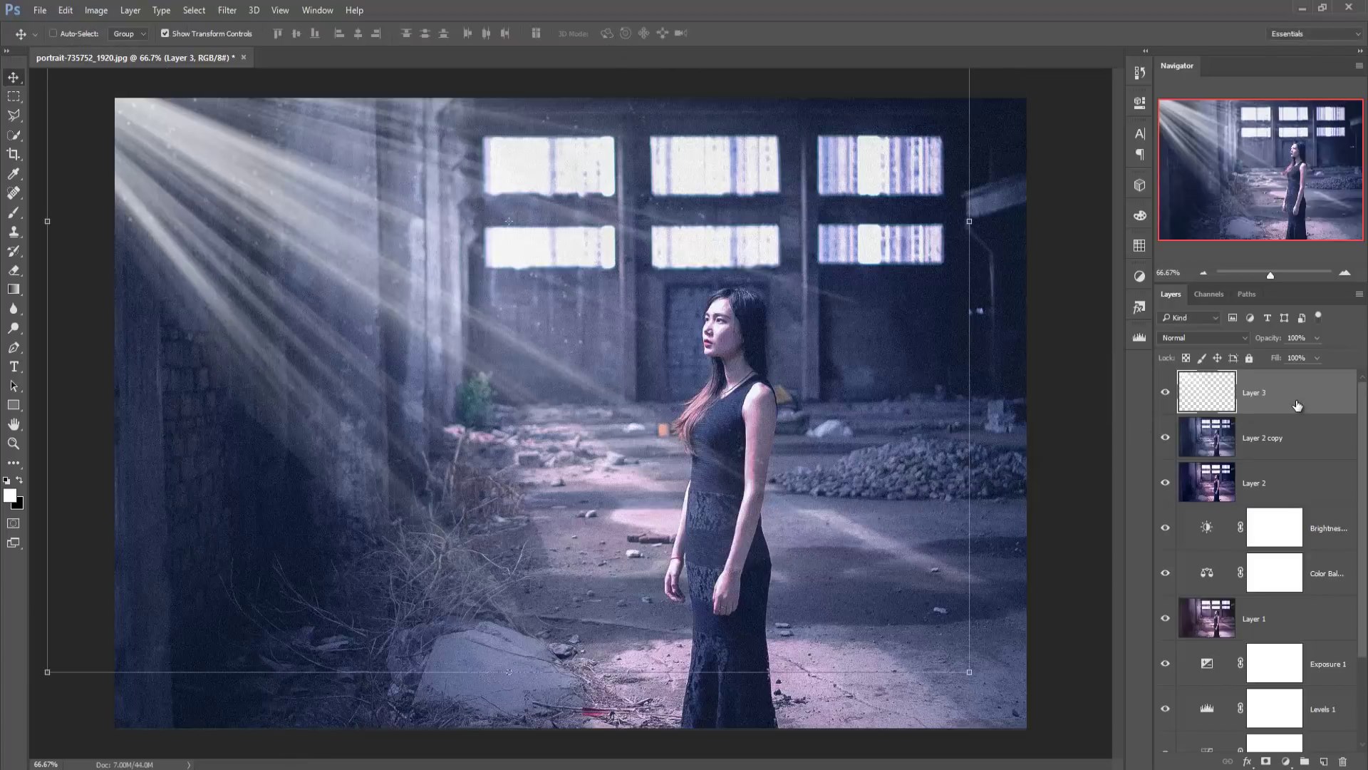
Add a layer mask to the light-ray layer and choose the soft round 28 px brush preset.
left_click(1266, 761)
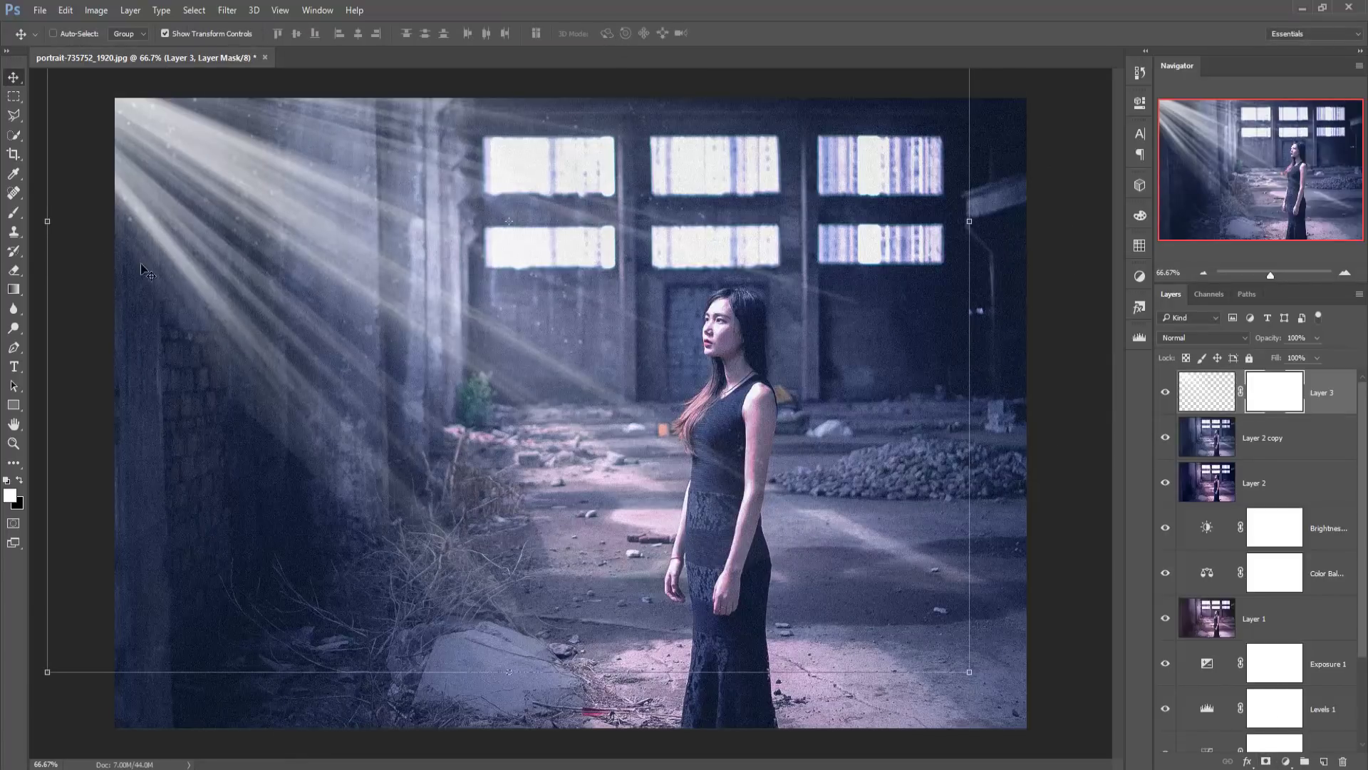
left_click(14, 212)
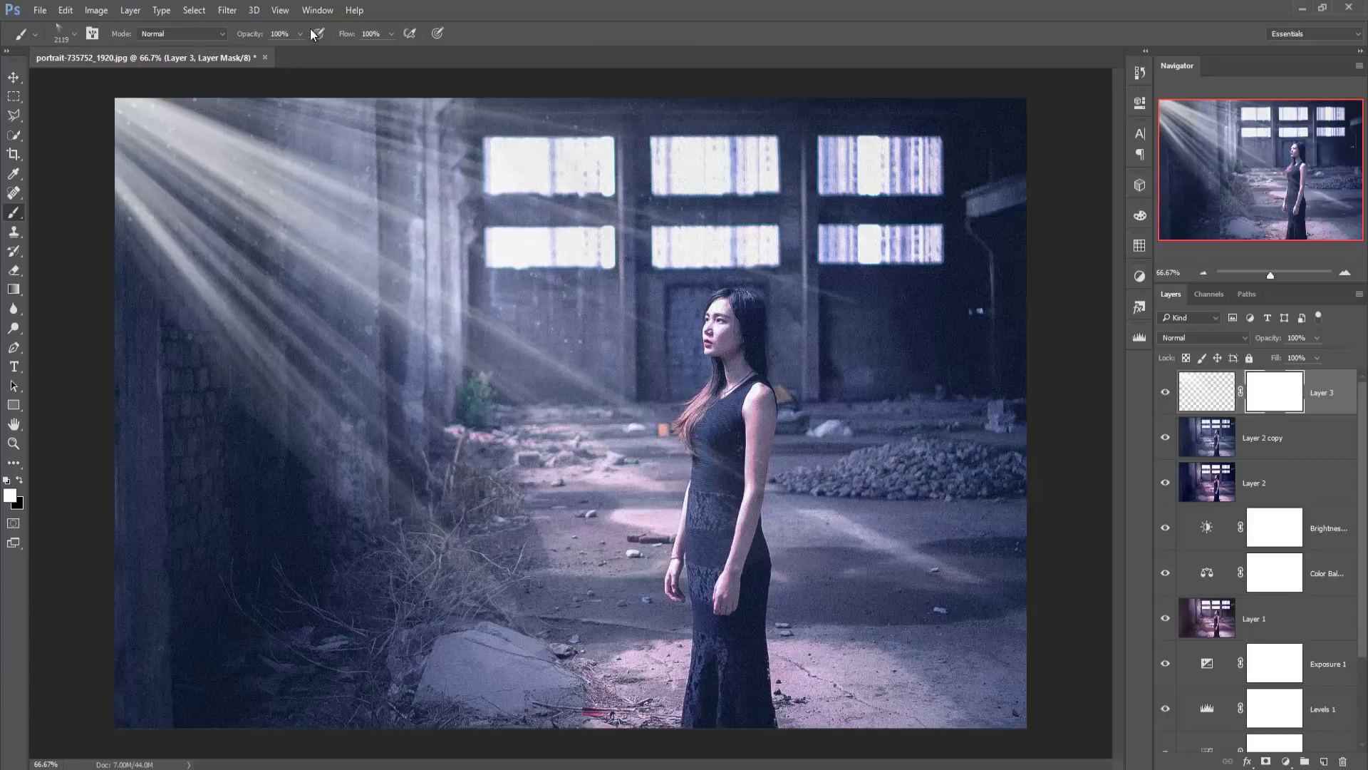
left_click(74, 33)
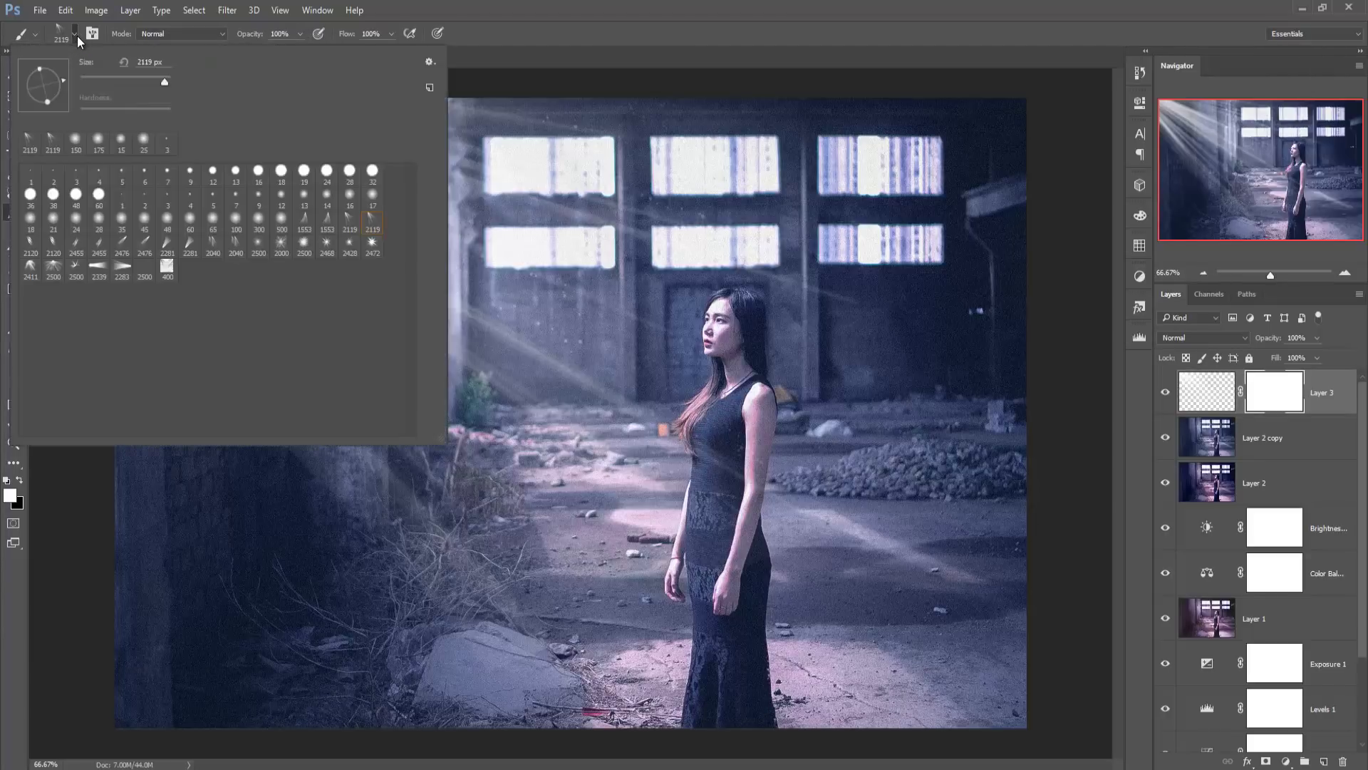
left_click(99, 218)
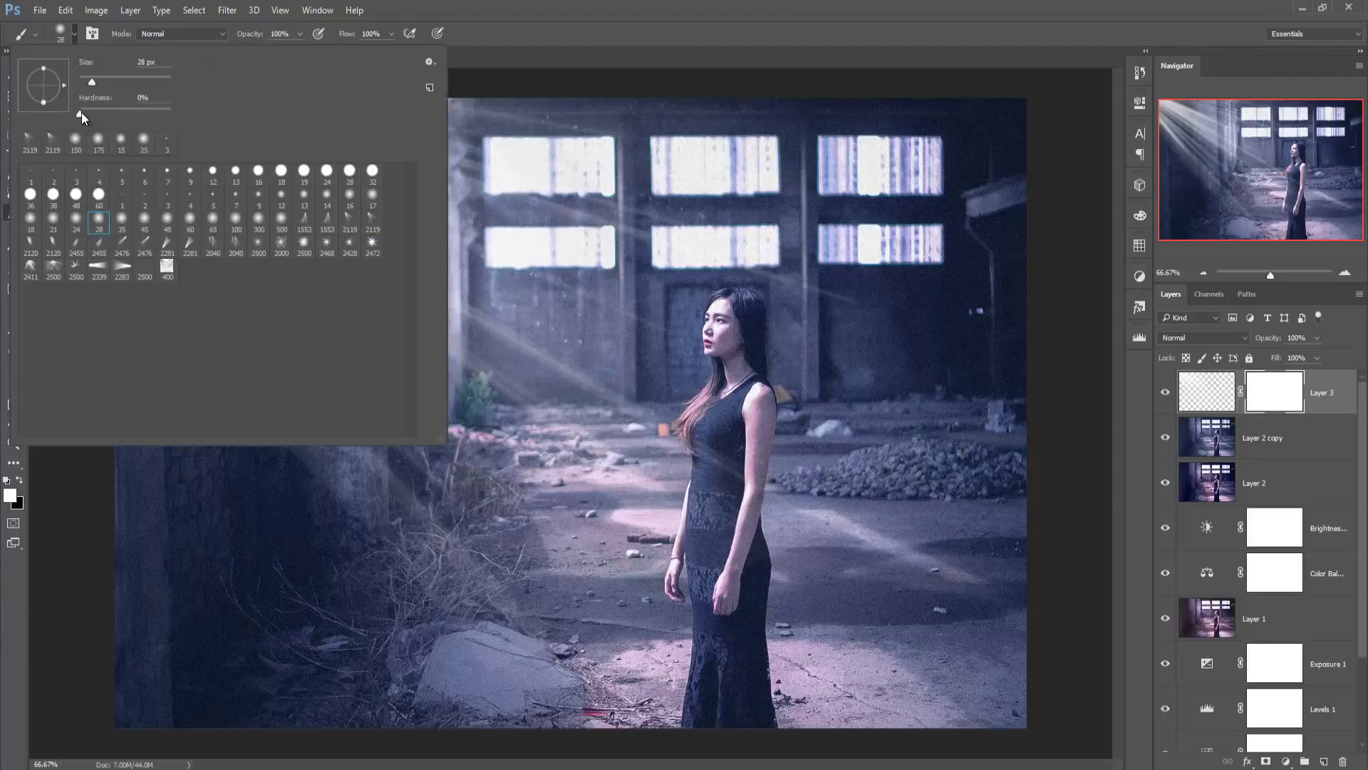
left_click_drag(80, 114, 92, 113)
left_click(638, 7)
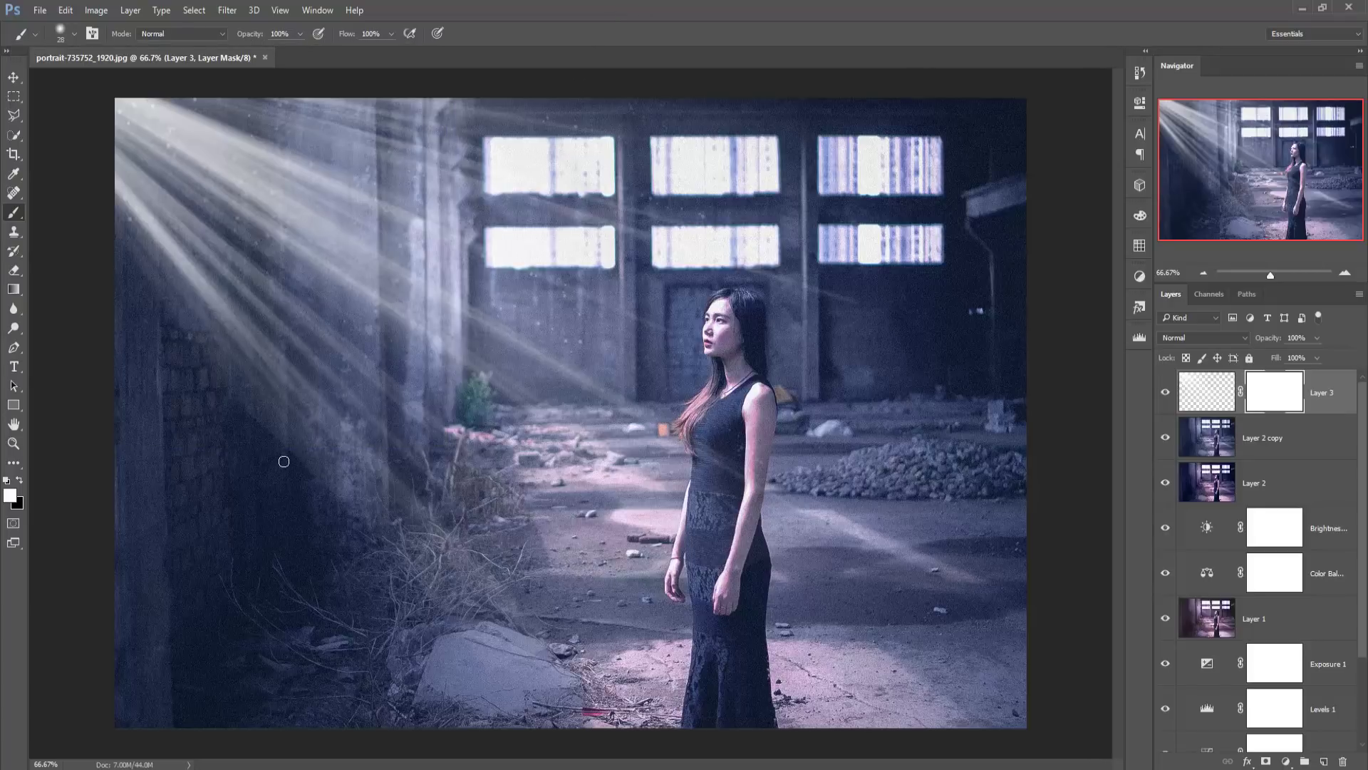
Enlarge the brush to 175 px and paint black on the mask along the lower-left edge of the light rays.
key("bracketright")
key("bracketright")
key("bracketright")
key("bracketright")
key("bracketright")
key("bracketright")
key("bracketright")
key("bracketright")
key("bracketright")
key("bracketright")
left_click(7, 480)
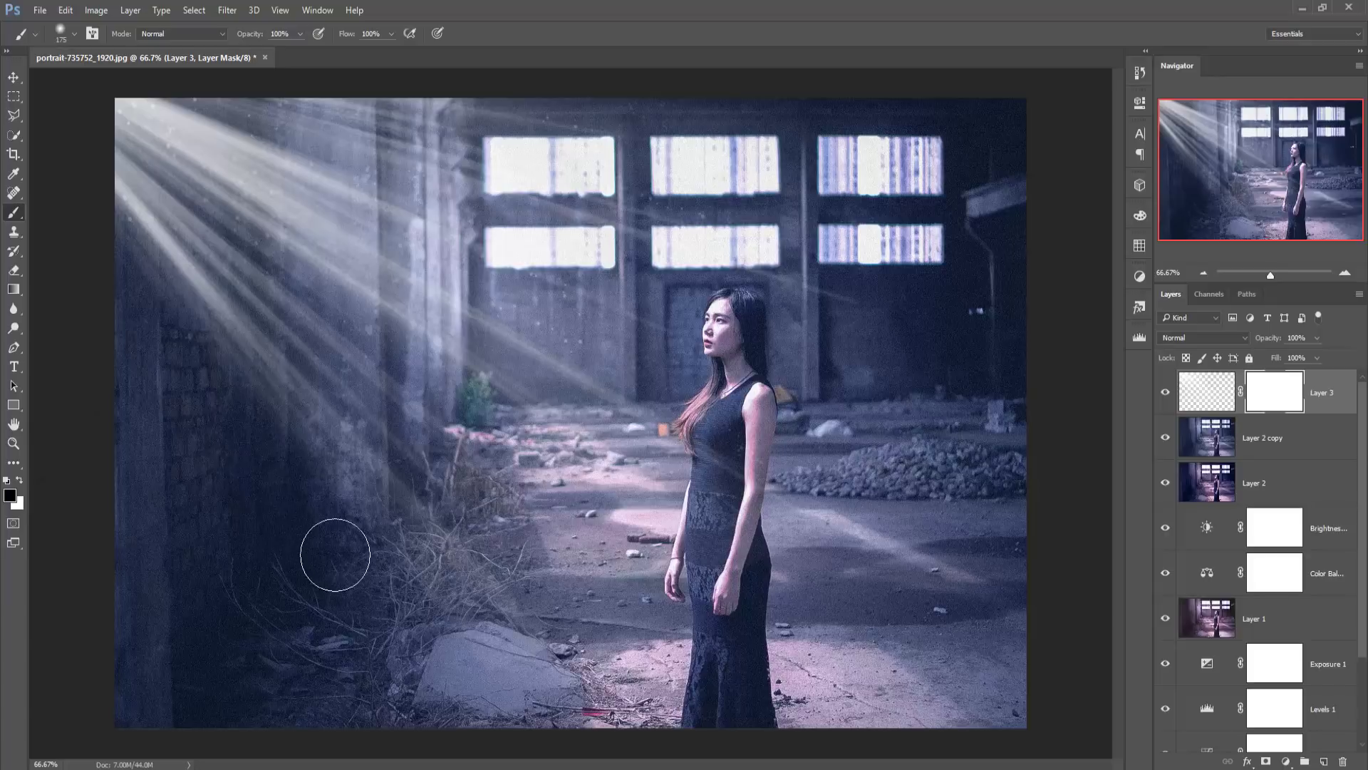
left_click_drag(210, 385, 110, 263)
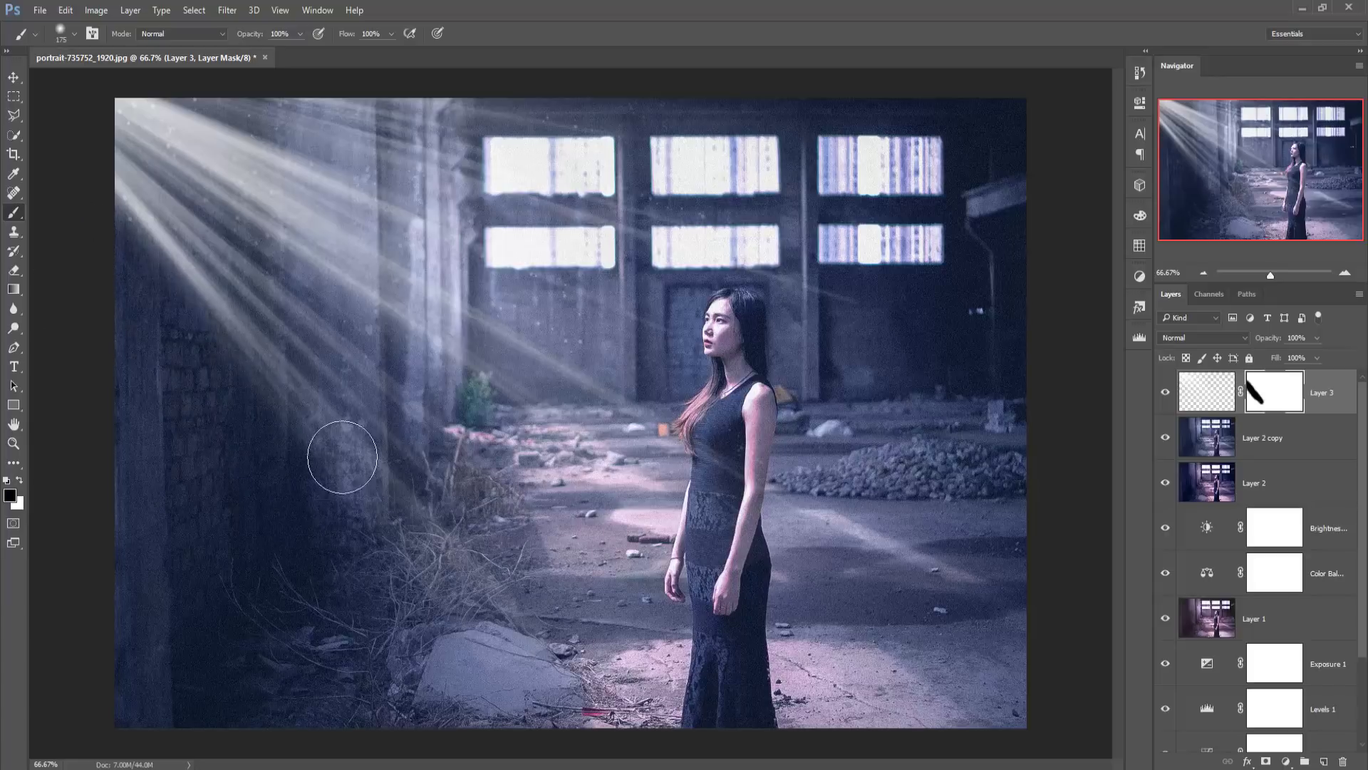
Stamp all visible layers into a new layer above the light rays and duplicate that merged layer.
left_click(14, 77)
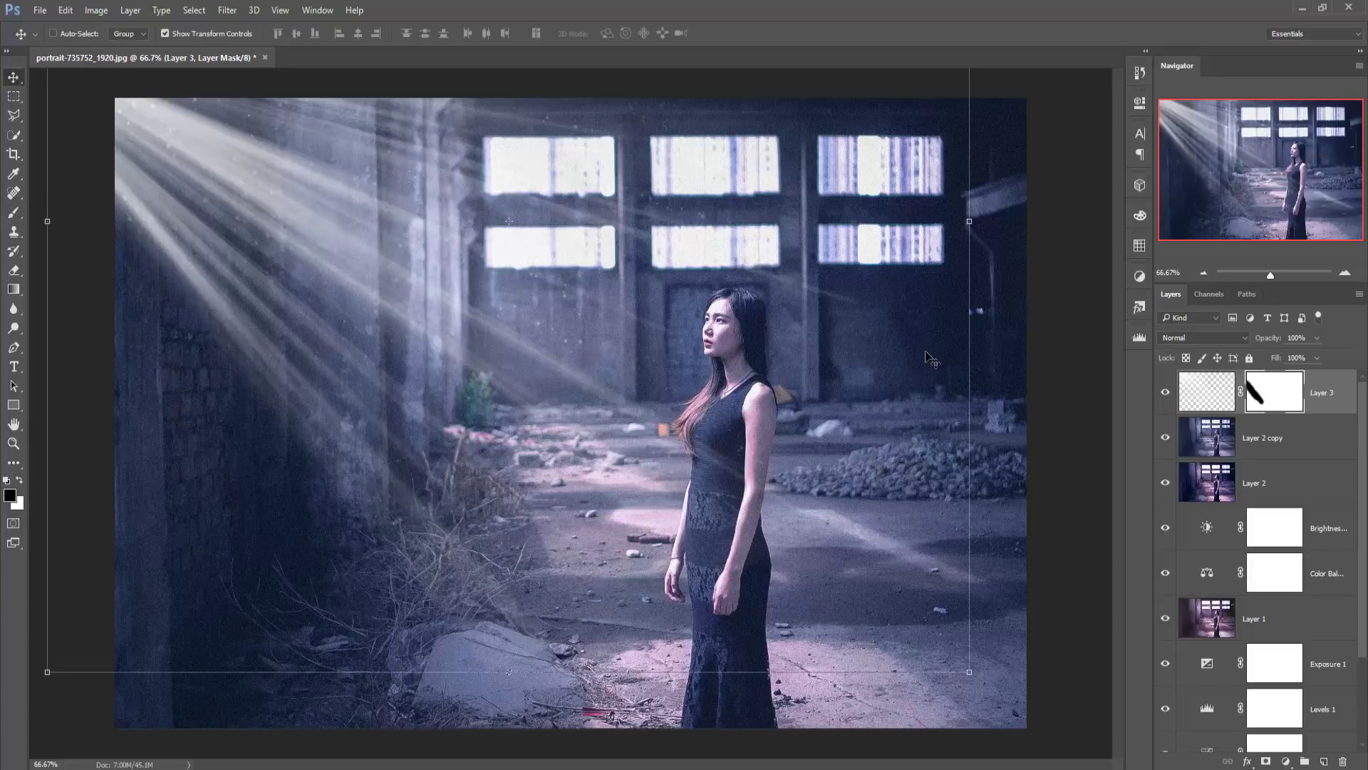
left_click(1328, 403)
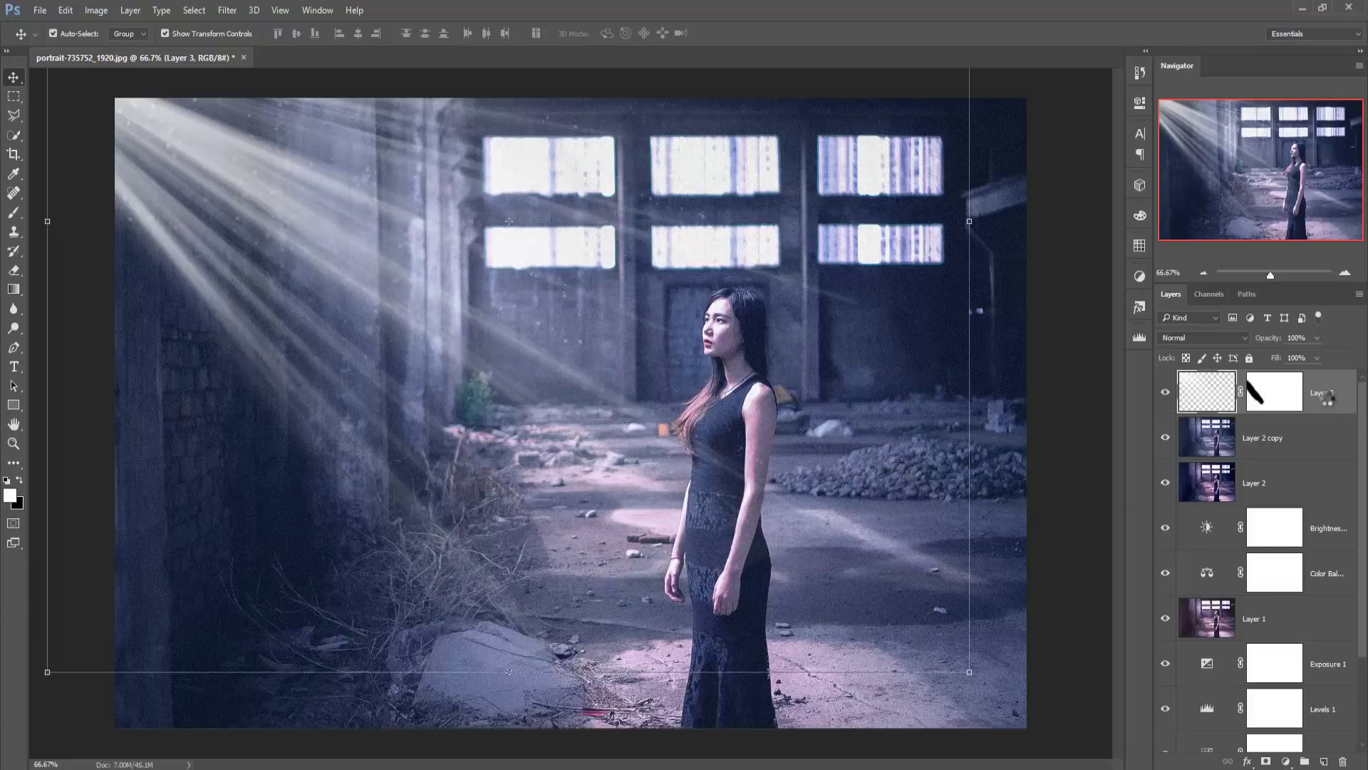
key("ctrl+shift+alt+e")
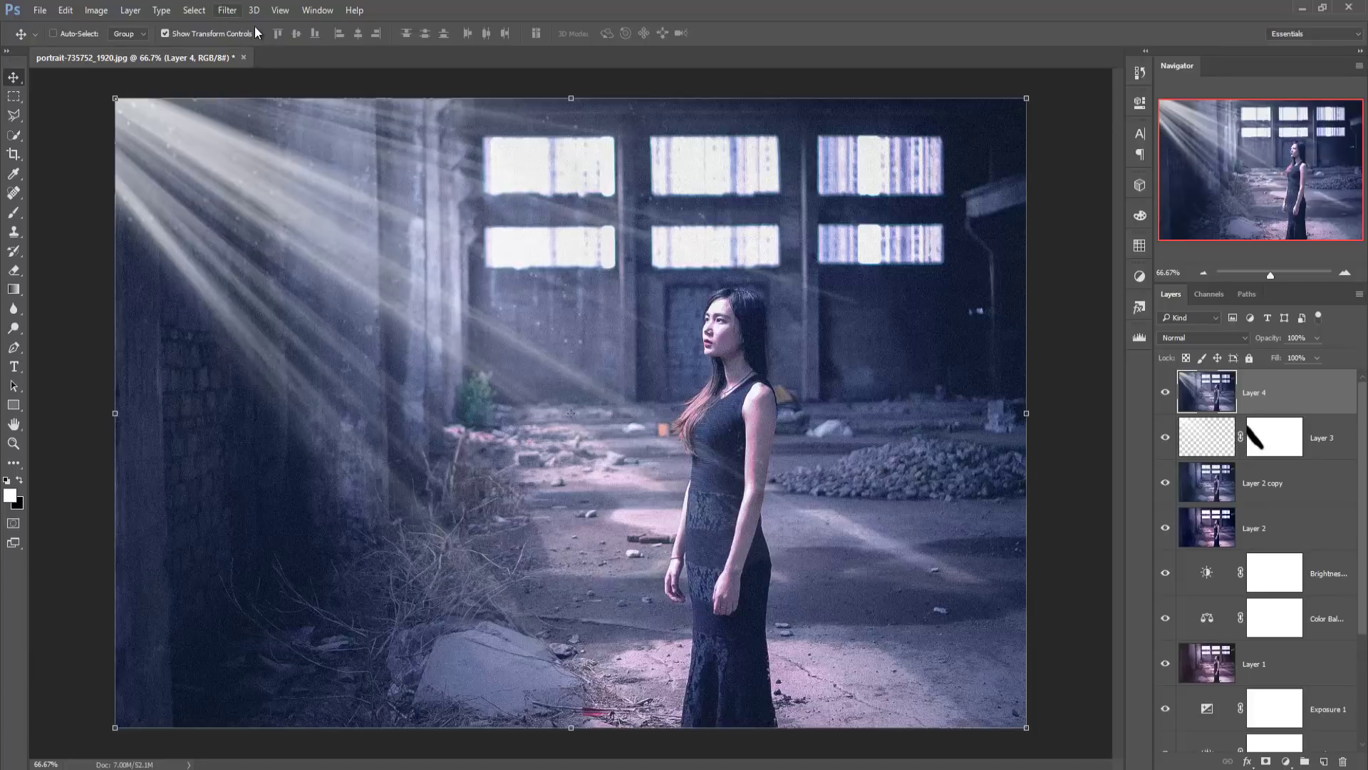
right_click(1292, 383)
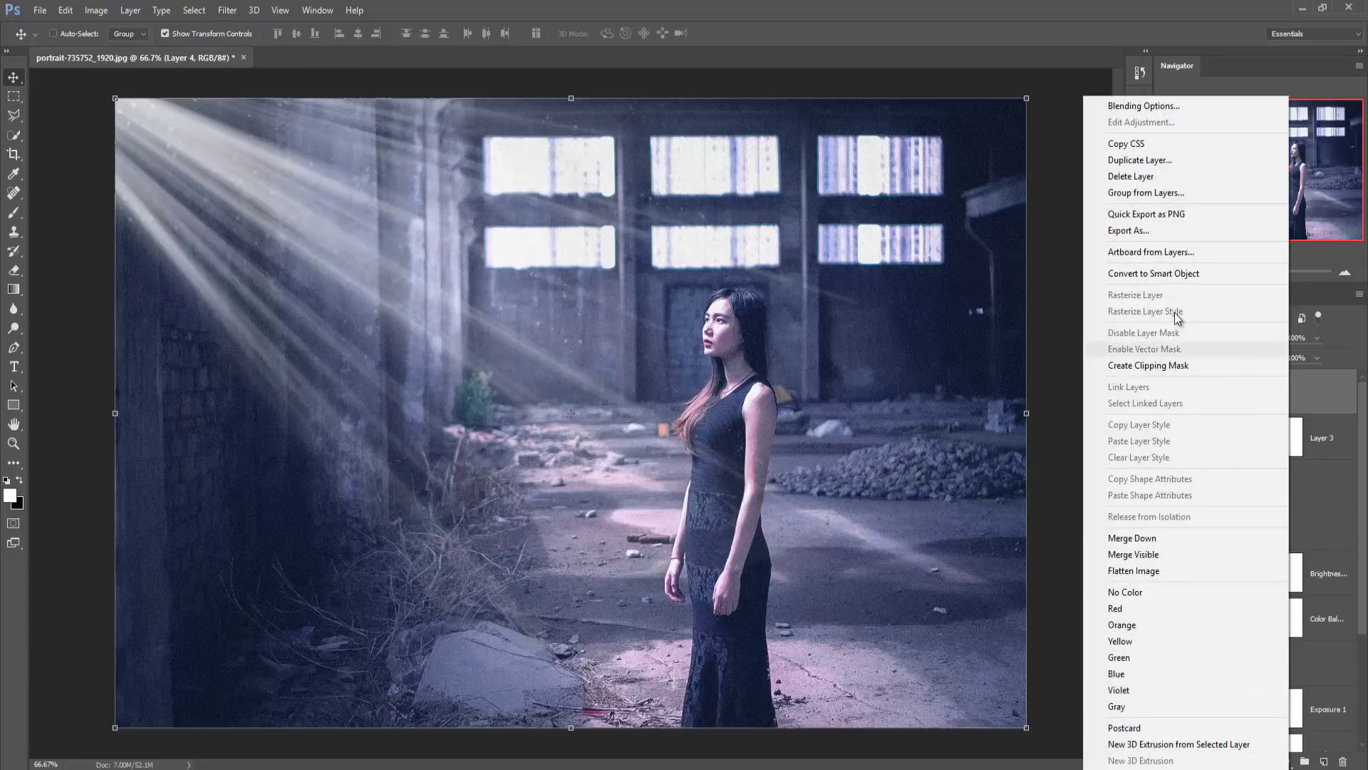
left_click(1164, 161)
left_click(800, 242)
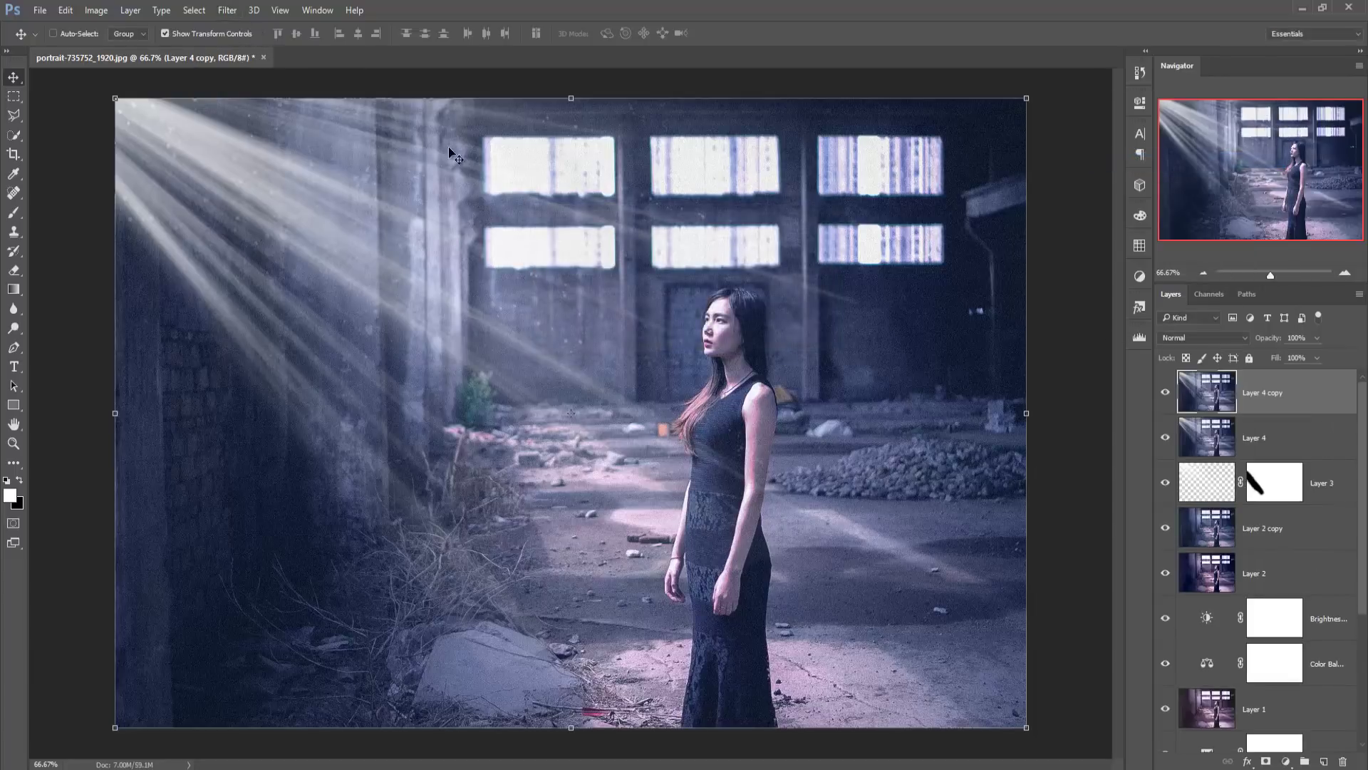
Open the Camera Raw Filter on the duplicate and split-tone the highlights with hue 53 and saturation 45.
left_click(230, 10)
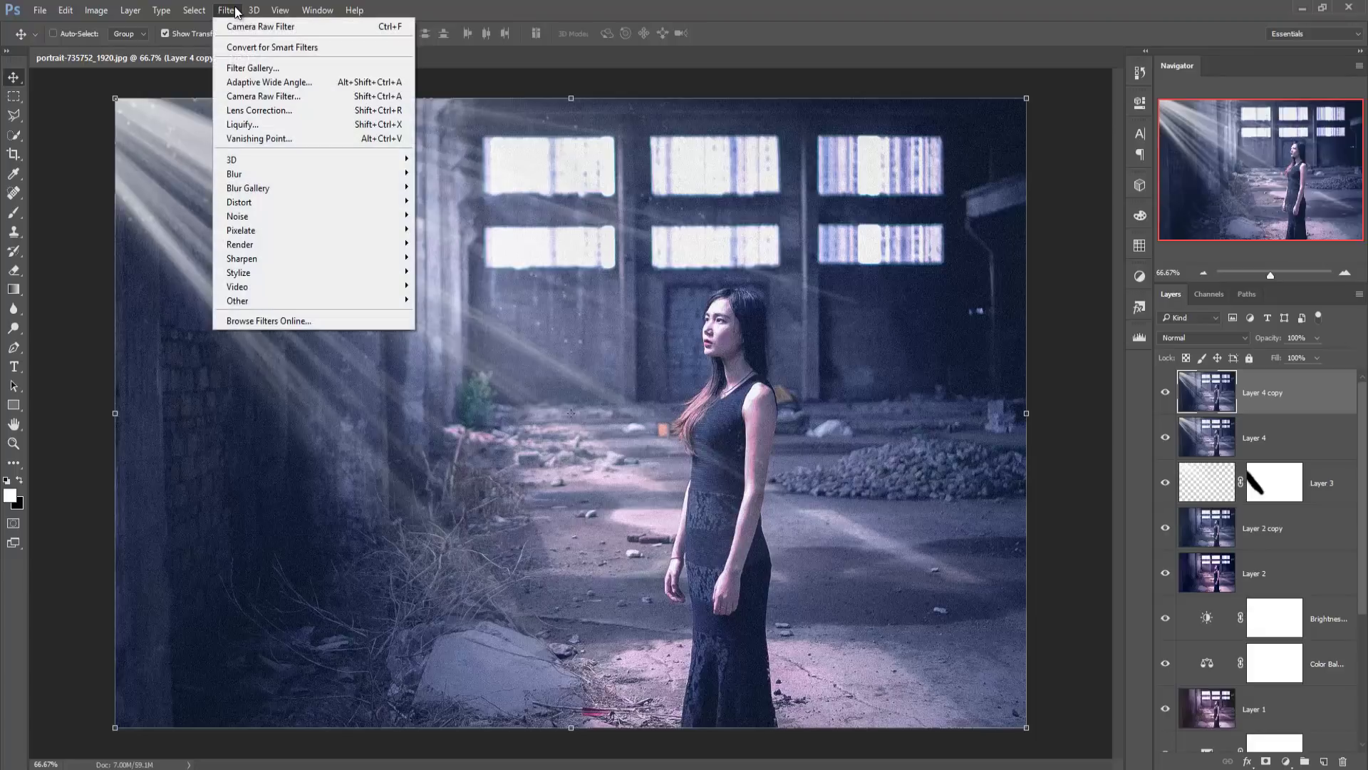
left_click(257, 100)
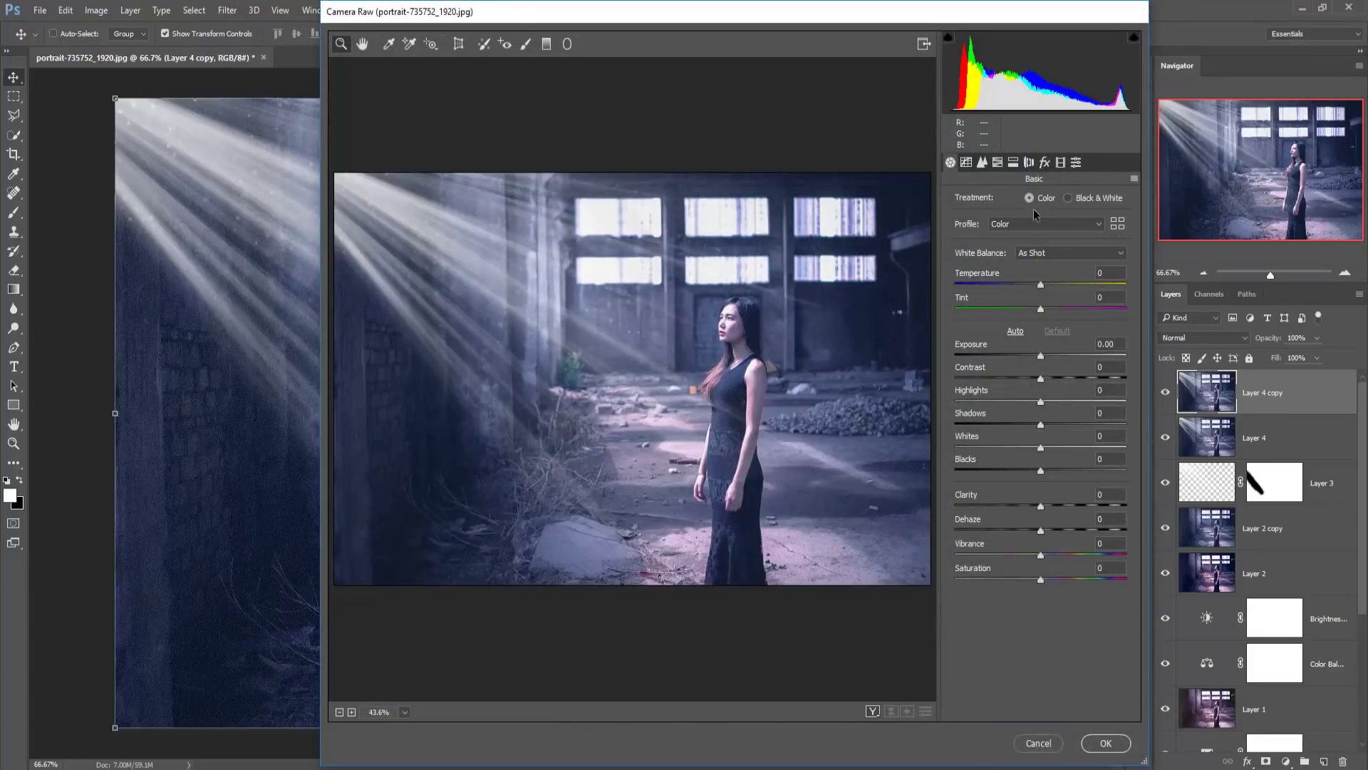
left_click(1031, 162)
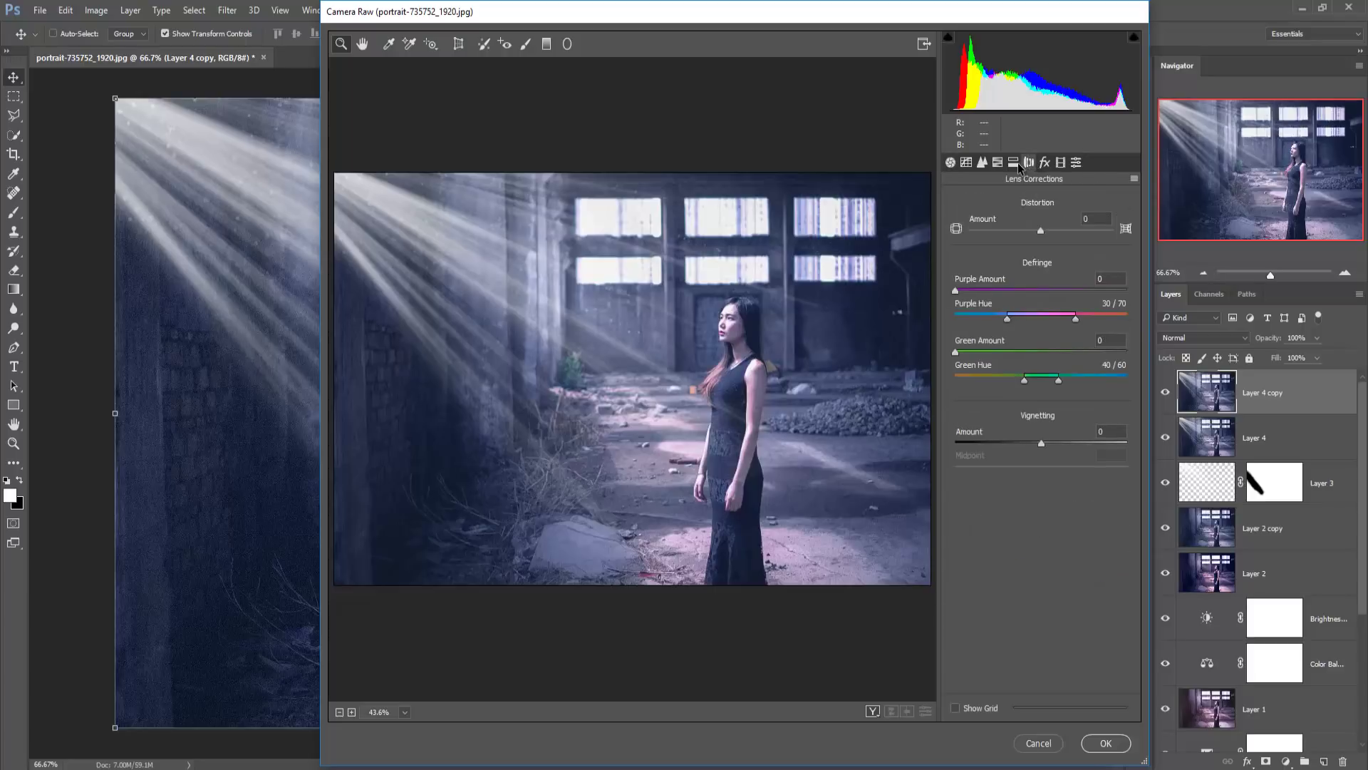
left_click(1015, 167)
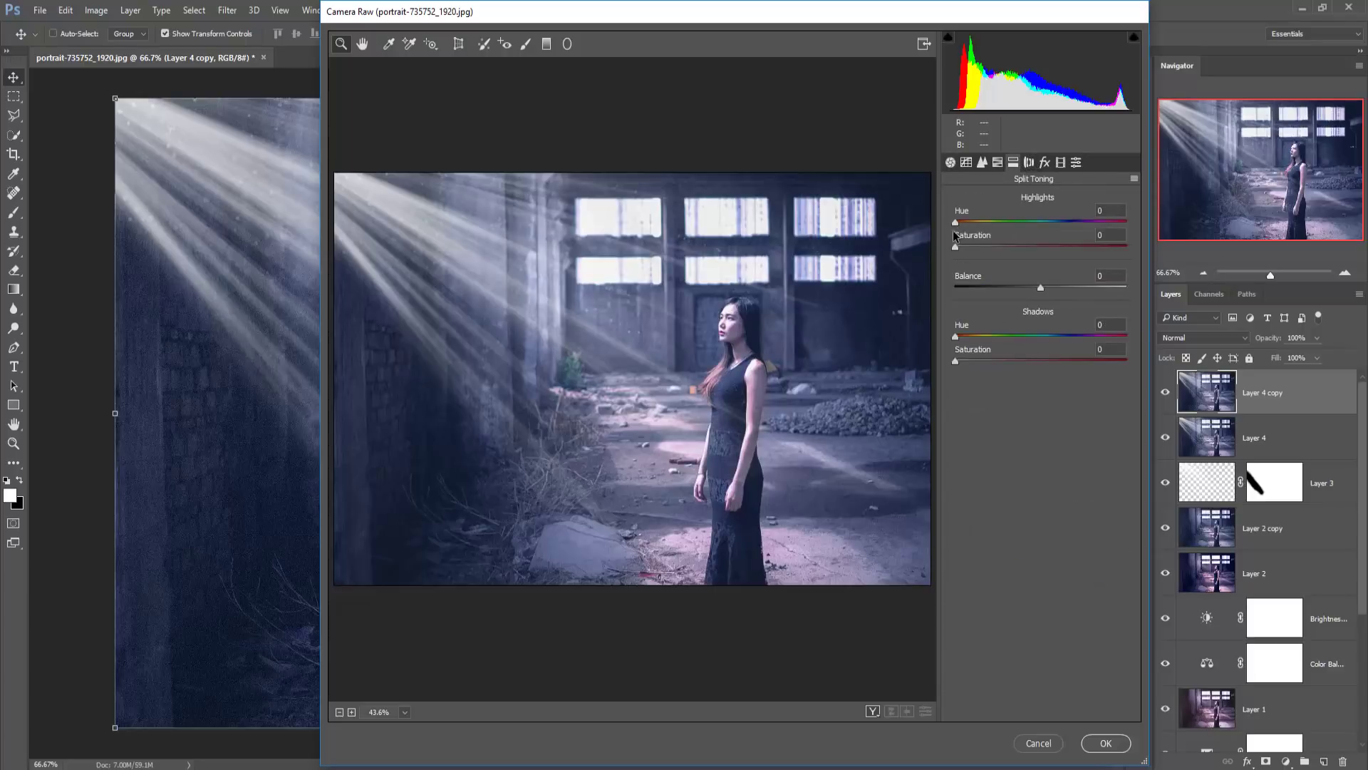
left_click_drag(955, 221, 1007, 250)
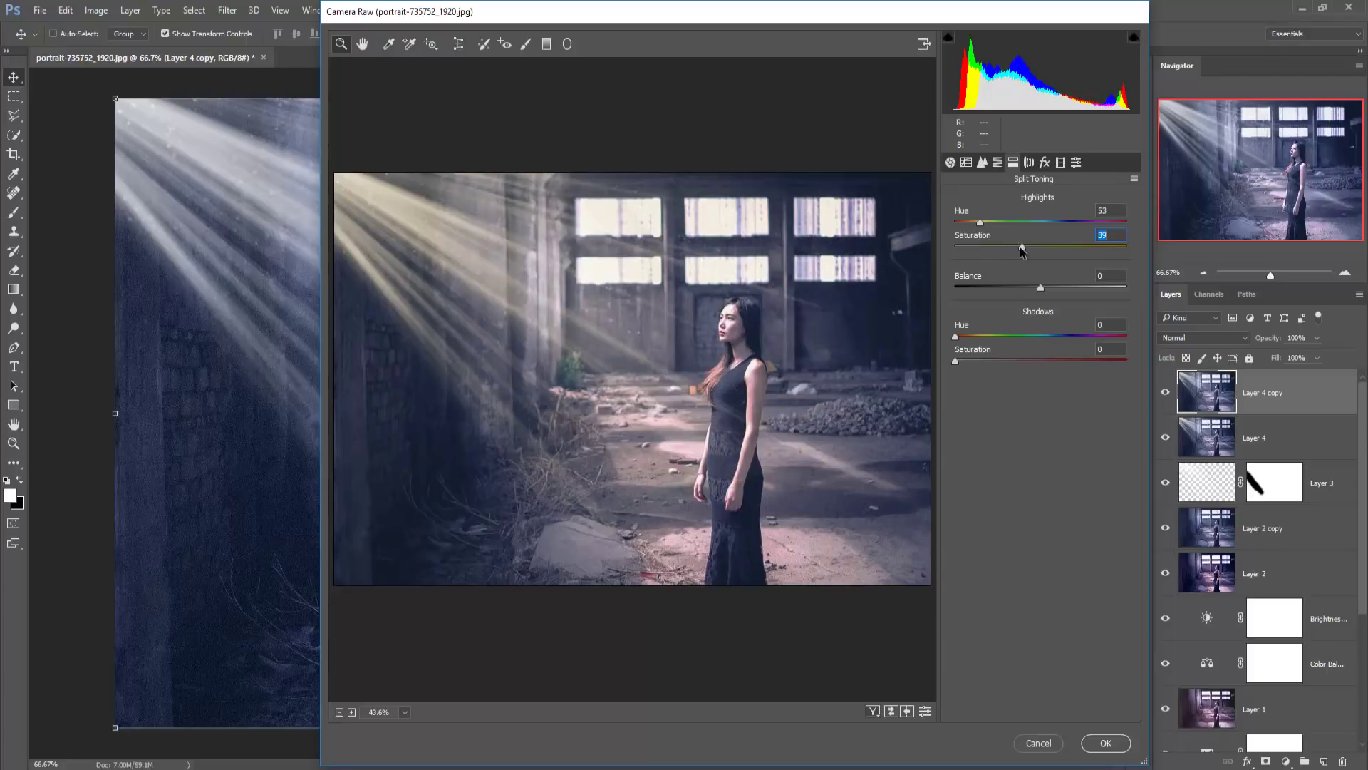
left_click_drag(1020, 246, 1017, 249)
left_click_drag(1015, 247, 1037, 253)
left_click_drag(1037, 244, 1033, 248)
Split-tone the shadows with hue 242 and saturation 32, and apply the Camera Raw Filter.
left_click_drag(955, 337, 1032, 337)
left_click_drag(1062, 337, 1057, 335)
left_click_drag(955, 361, 1068, 335)
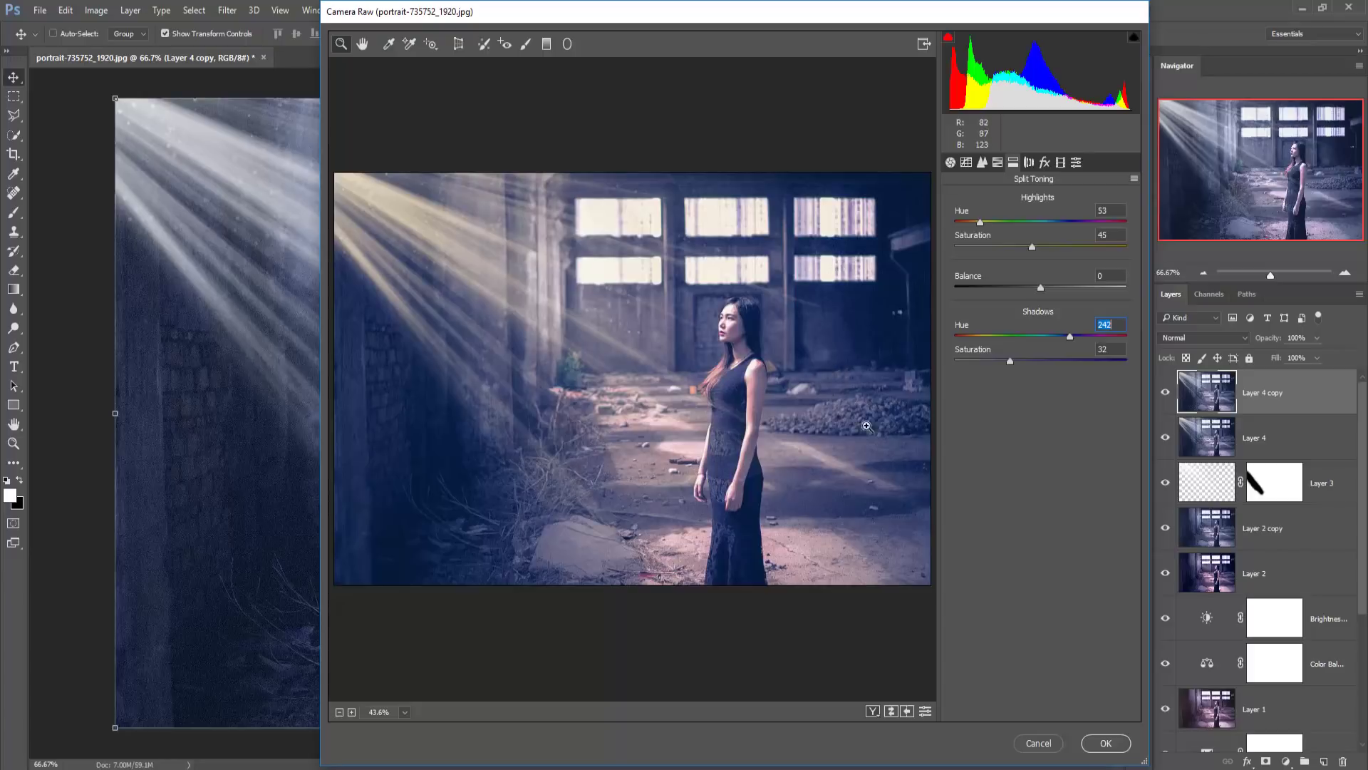
left_click(1102, 744)
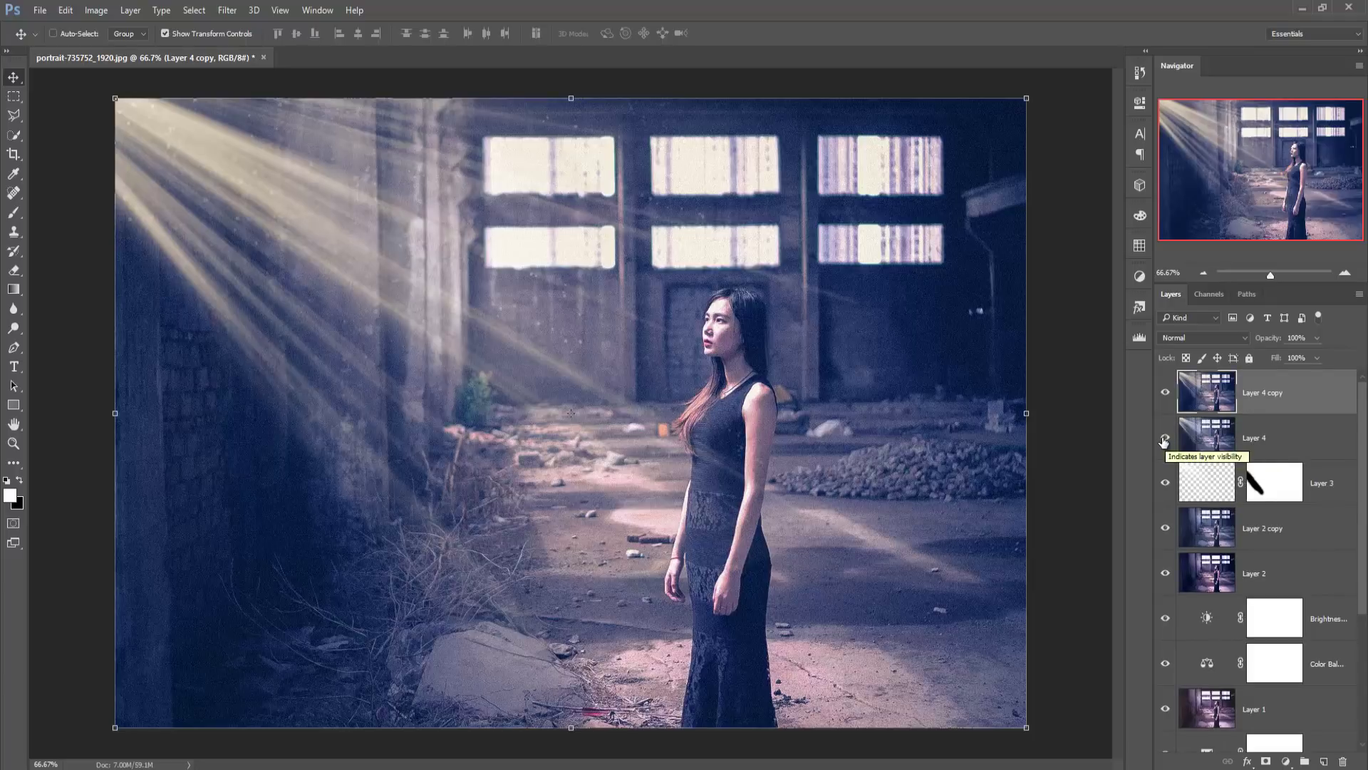
Hide every layer from Layer 4 down to the work image layer, leaving Layer 4 copy and the Background visible.
left_click(1277, 442)
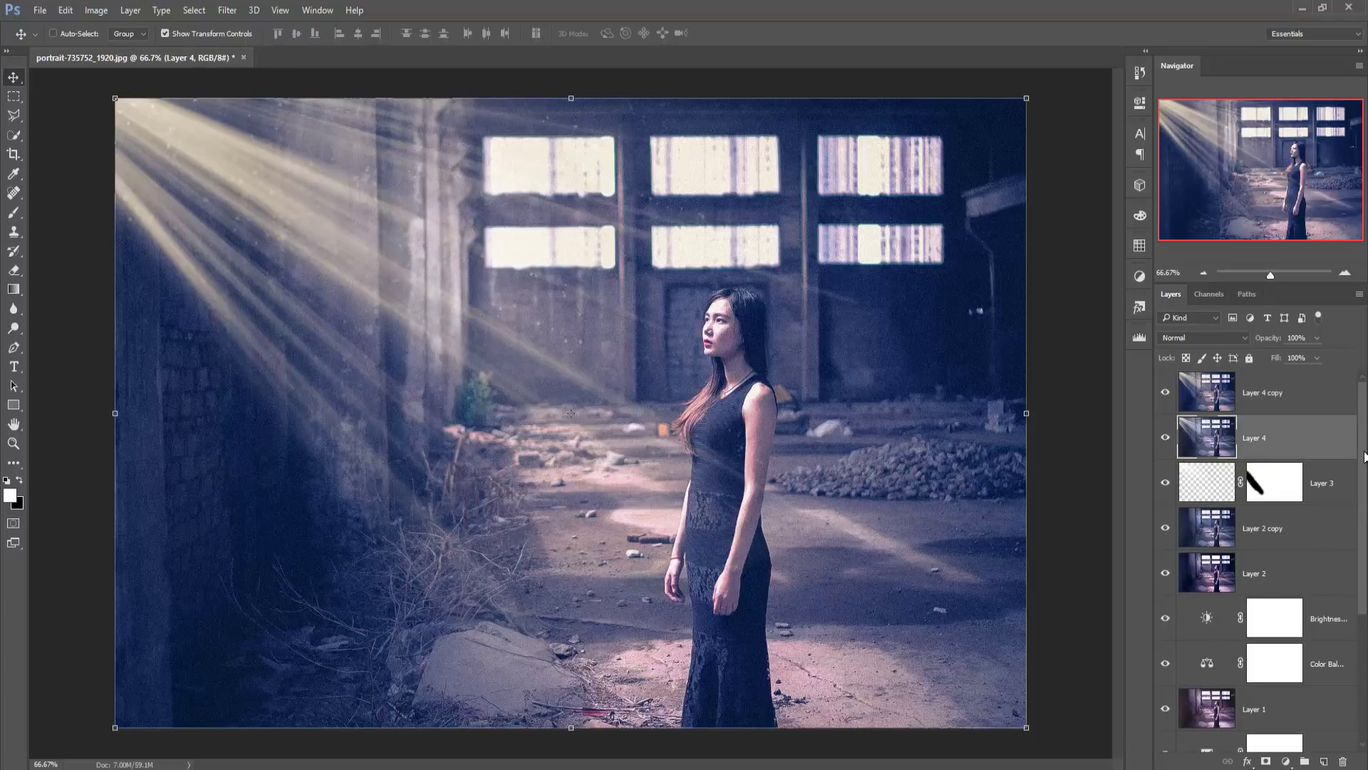
left_click(1165, 438)
left_click_drag(1167, 486, 1166, 620)
scroll(1163, 617, "down", 3)
left_click_drag(1166, 531, 1167, 620)
scroll(1165, 646, "down", 1)
scroll(1166, 647, "down", 1)
left_click(1165, 594)
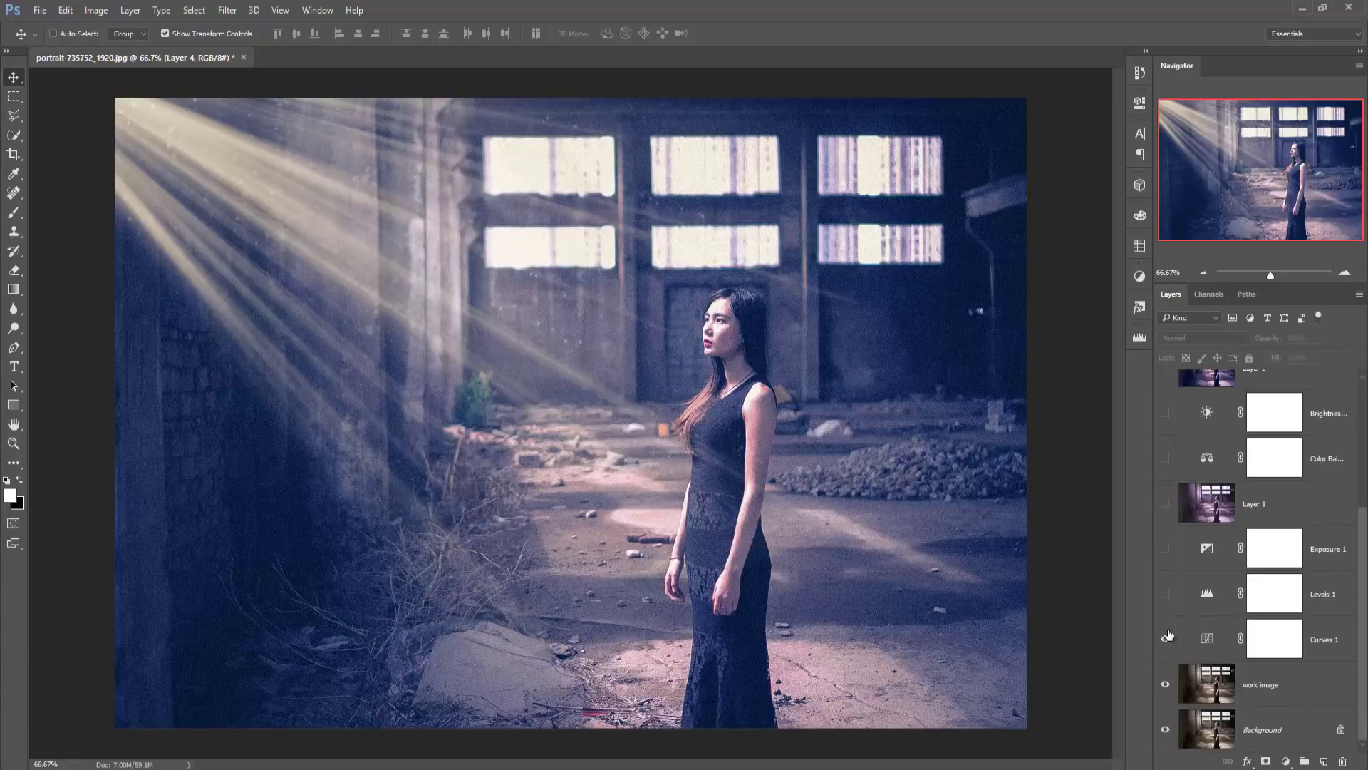
left_click(1166, 639)
left_click(1166, 686)
Compare the original photo with the finished grade by repeatedly toggling the visibility of Layer 4 copy.
scroll(1268, 650, "up", 5)
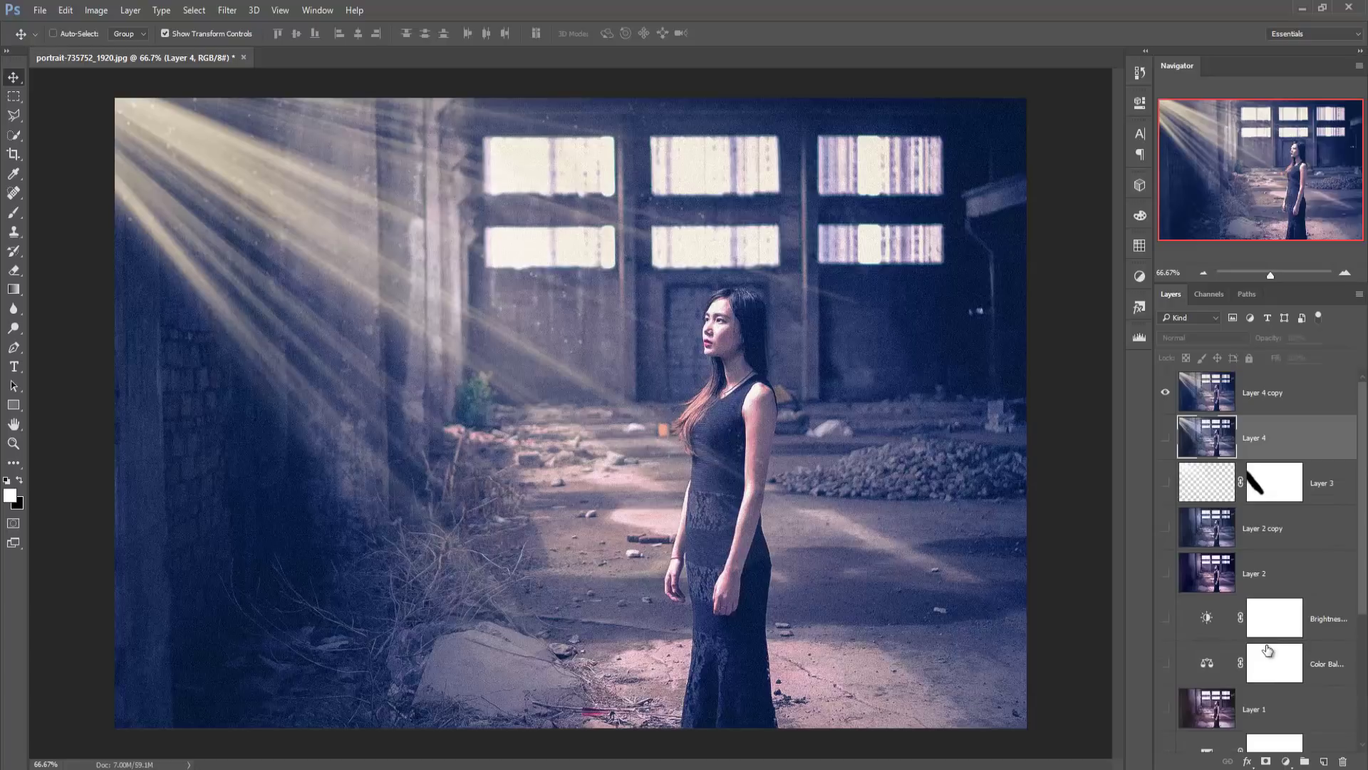
left_click(1166, 398)
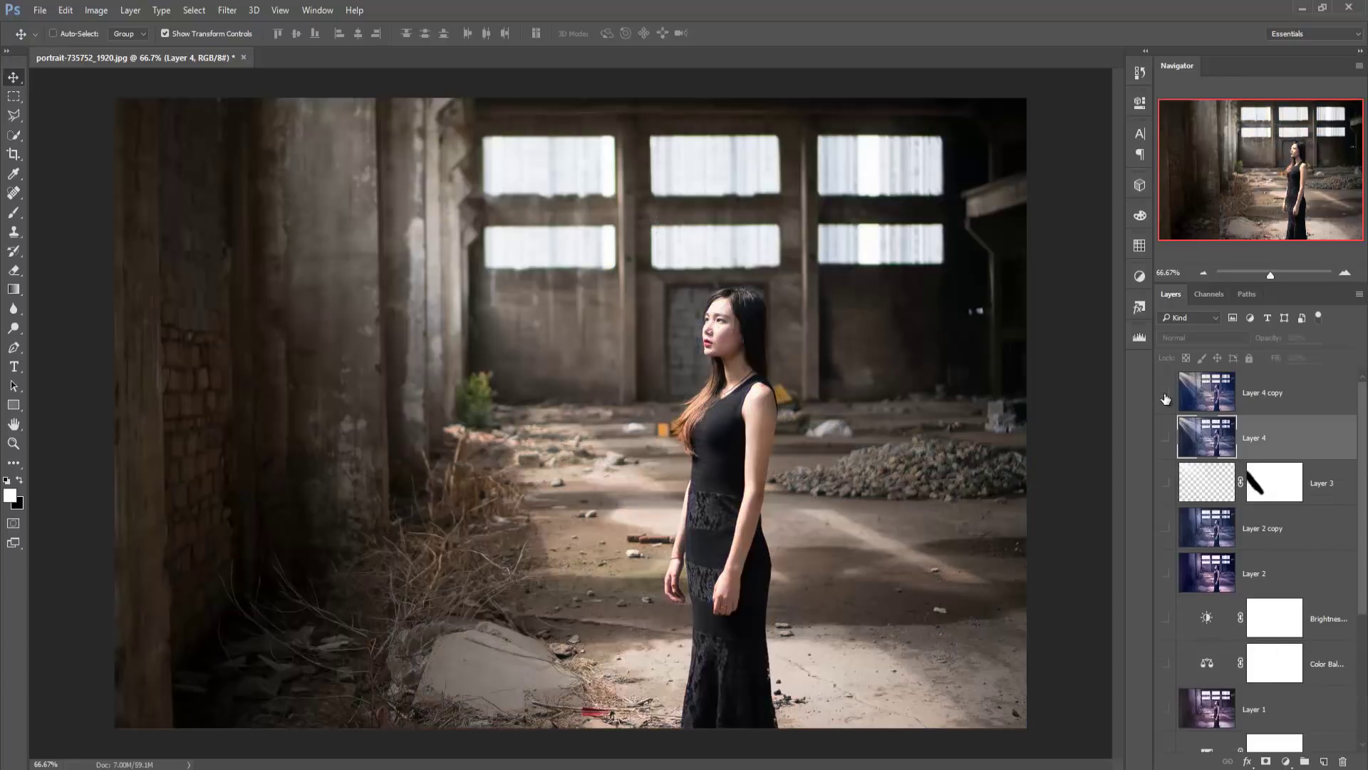
left_click(1166, 394)
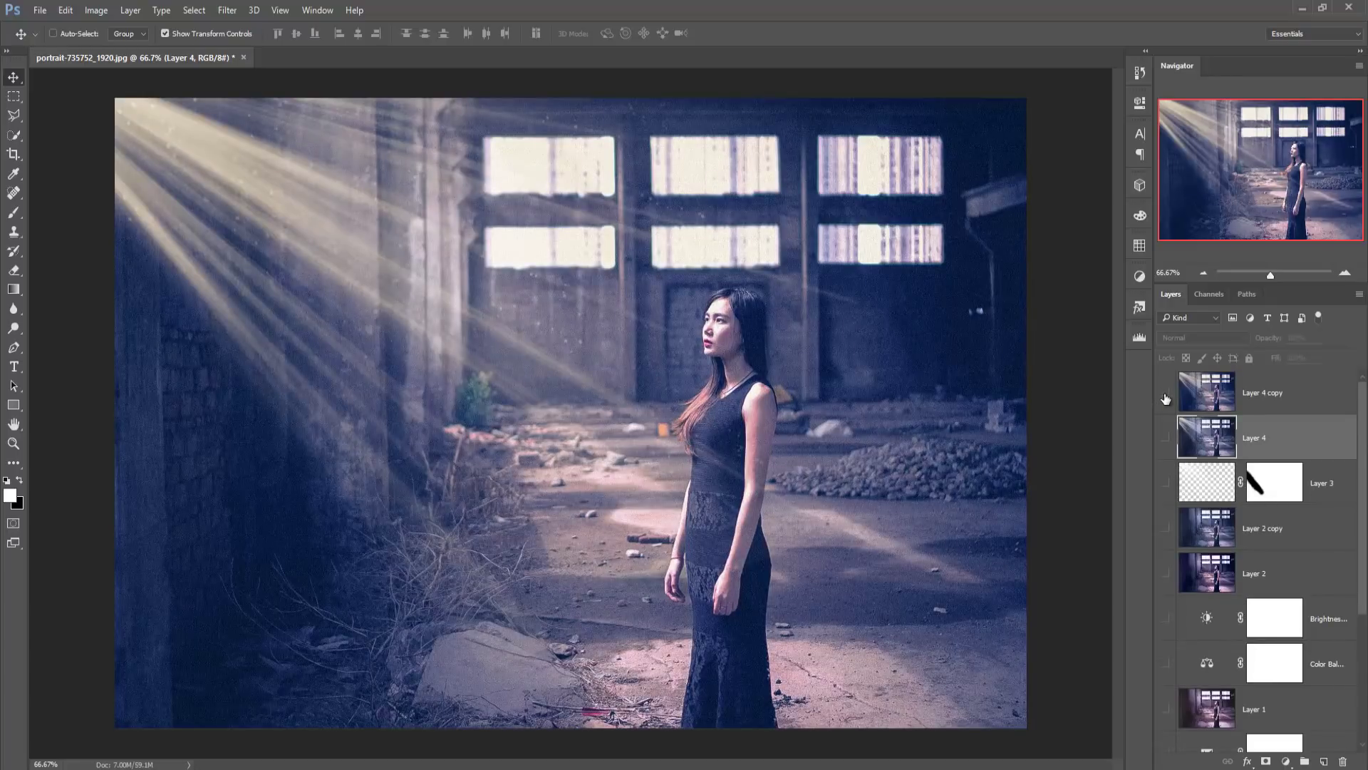
left_click(1166, 399)
left_click(1166, 397)
left_click(1166, 398)
left_click(1166, 397)
left_click(1166, 398)
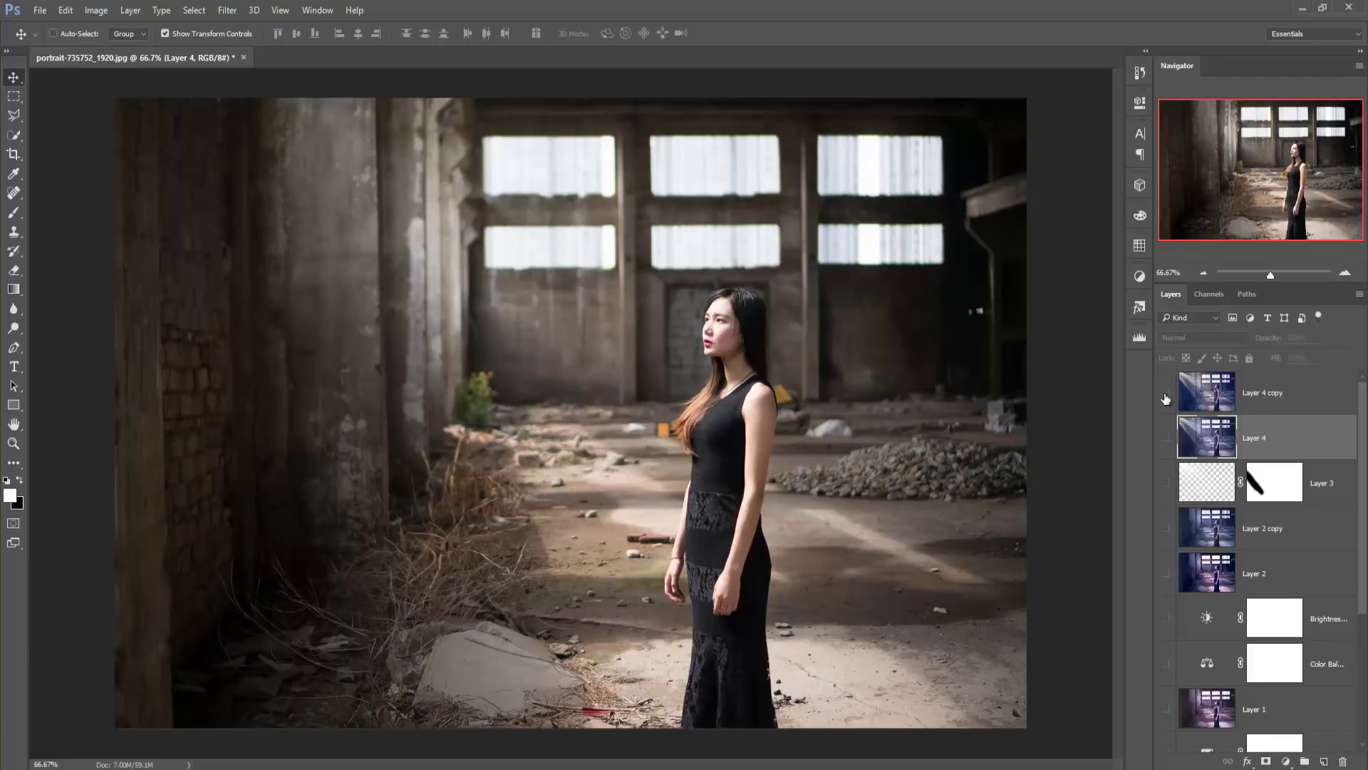
left_click(1166, 398)
left_click(1166, 398)
left_click(1166, 398)
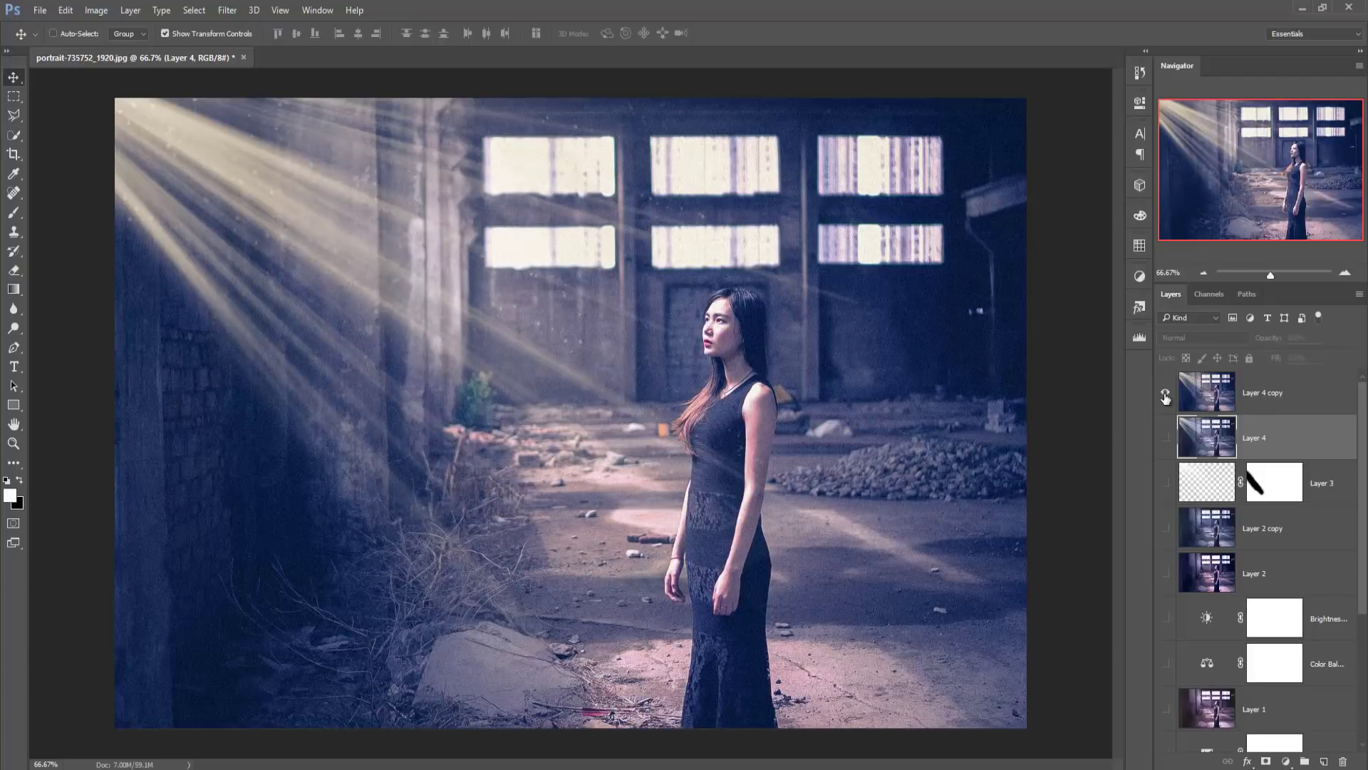